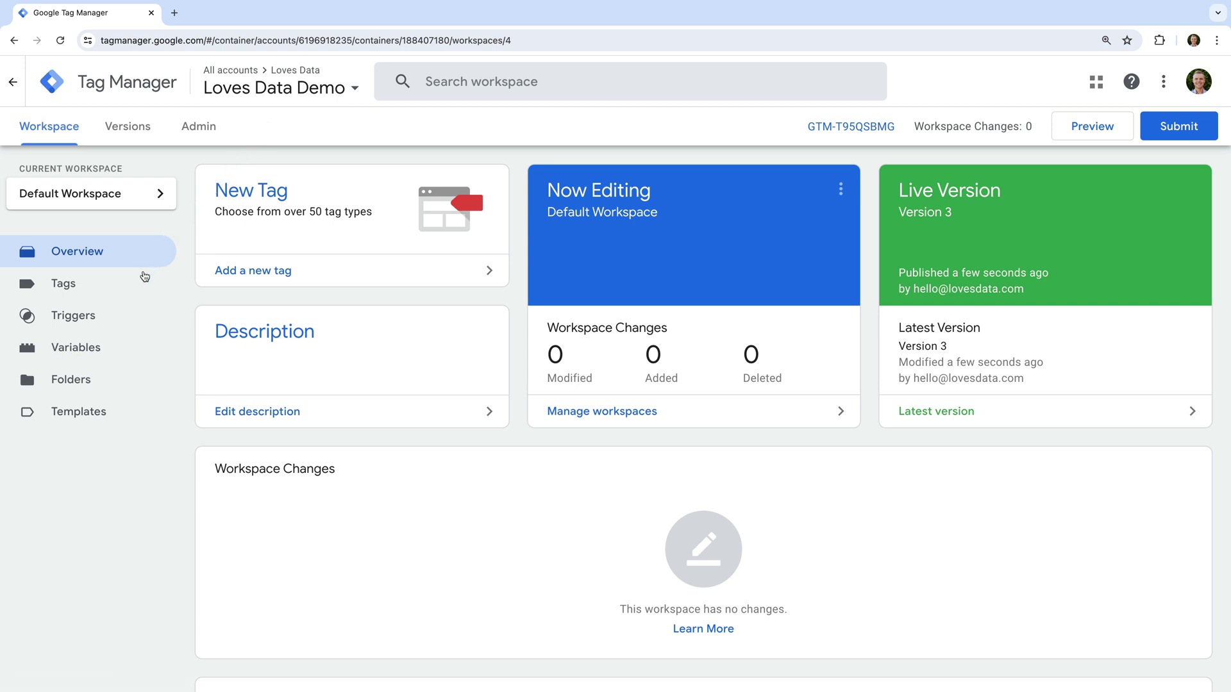
Step: Open the Default Workspace's Triggers list from the left sidebar
left_click(119, 315)
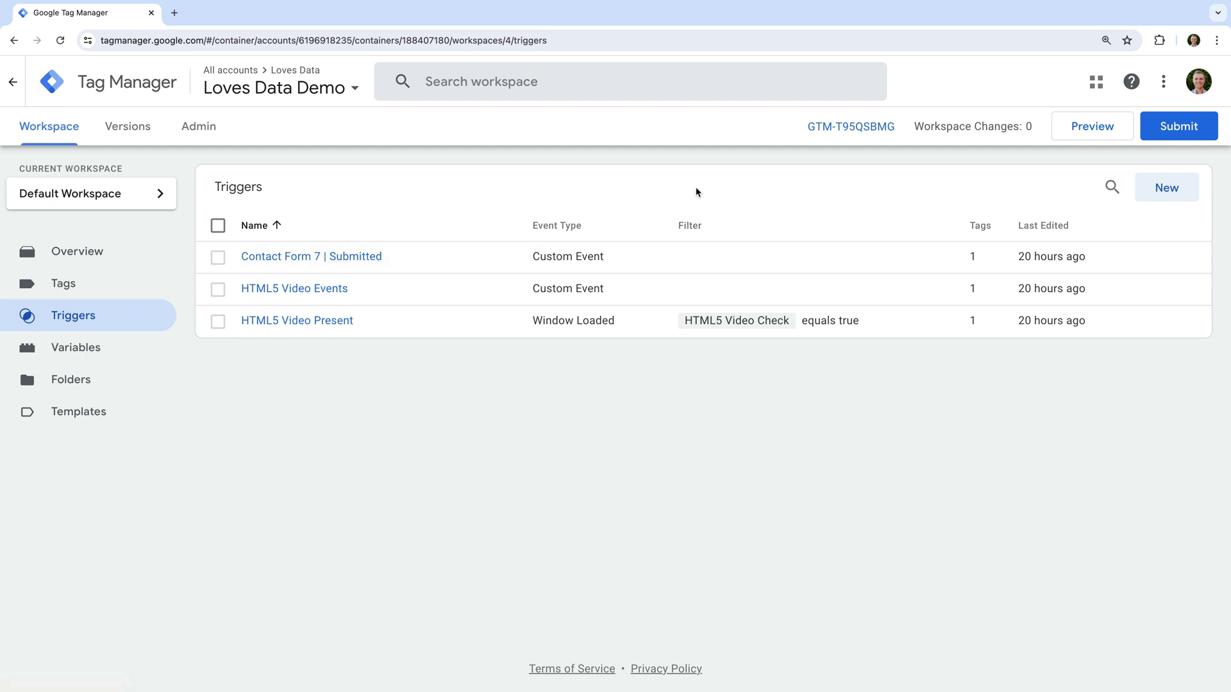
Step: Create a new trigger named 'Ecommerce | All Events' and choose the Custom Event trigger type
left_click(1156, 195)
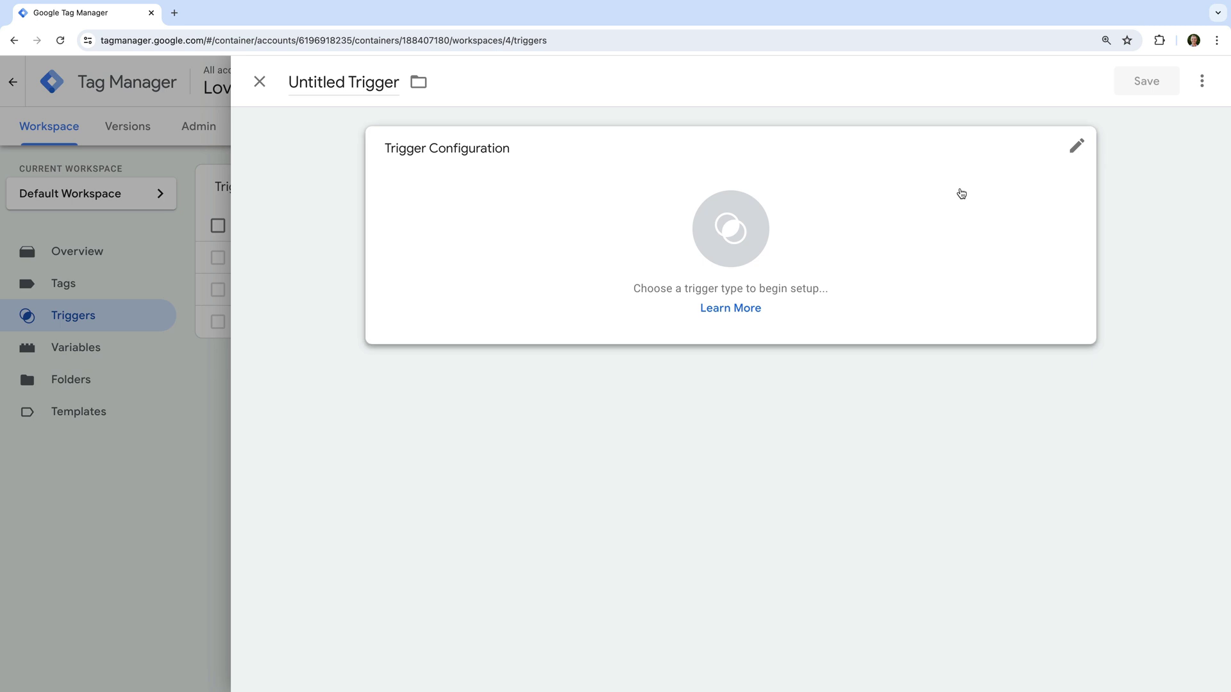
left_click(381, 83)
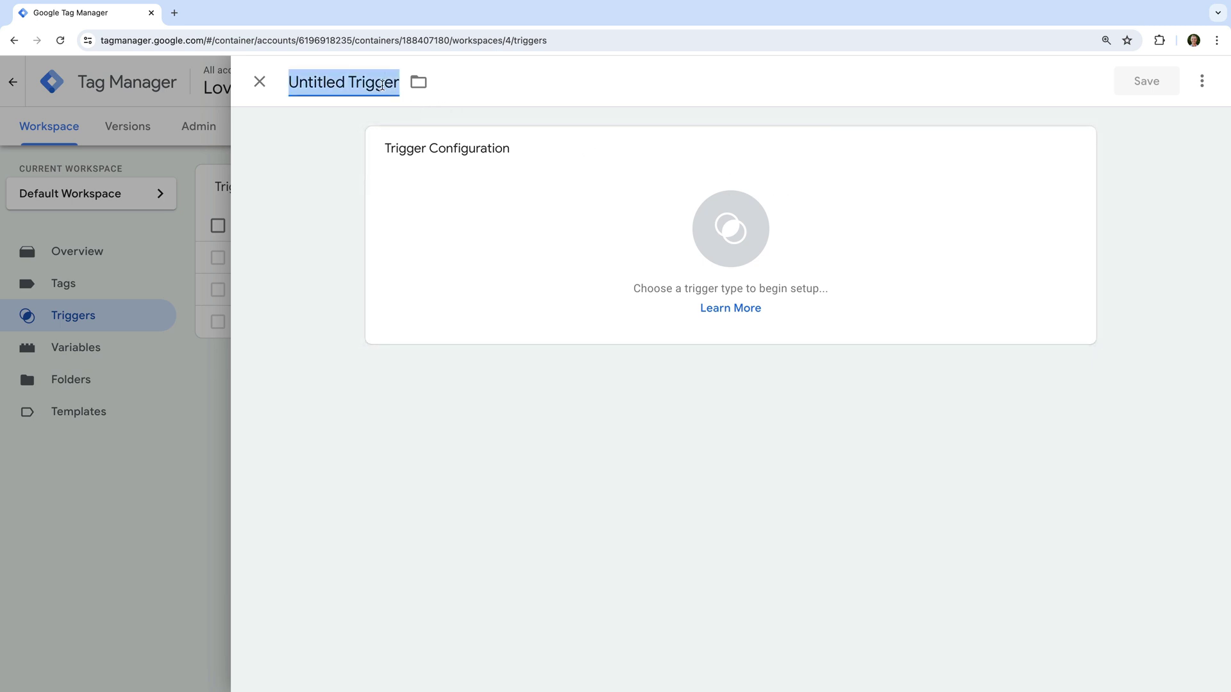
type("Eco")
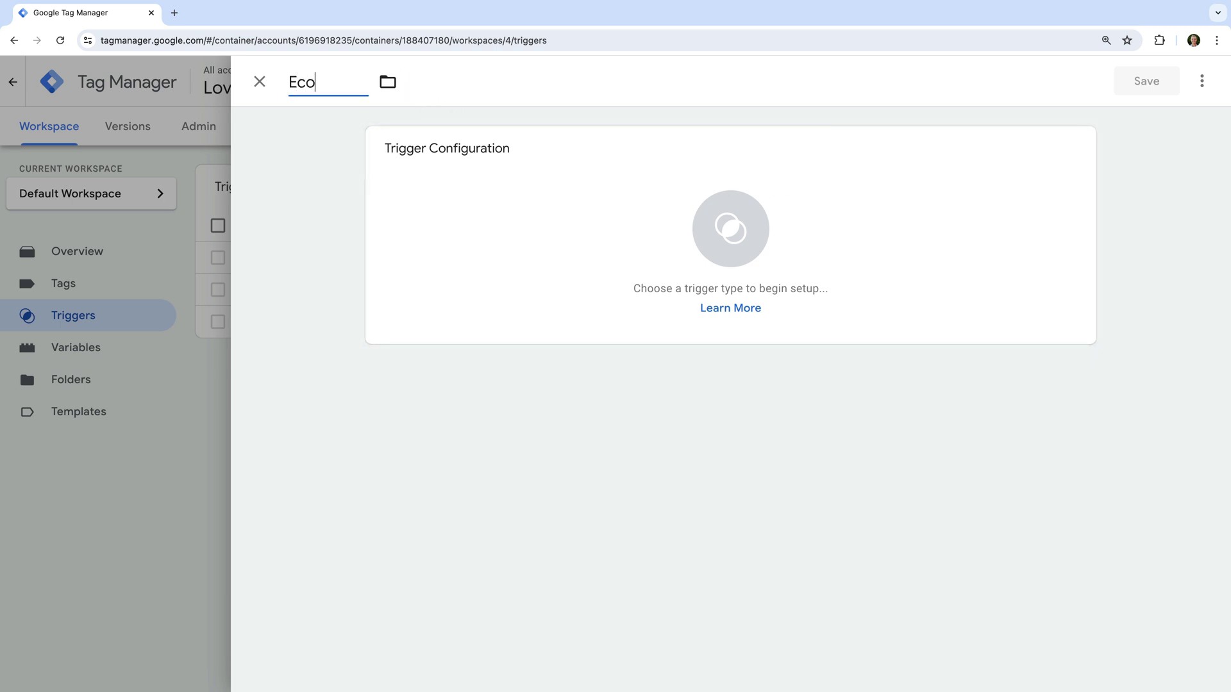
type("mmerce |")
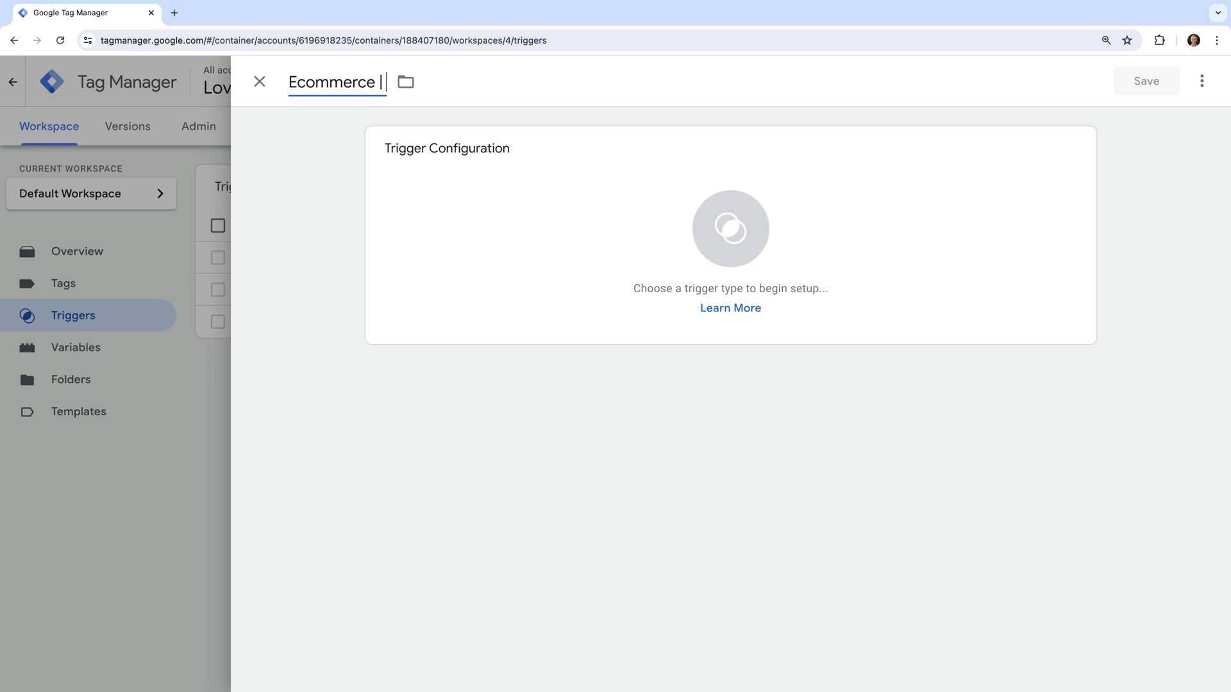
type(" All Events")
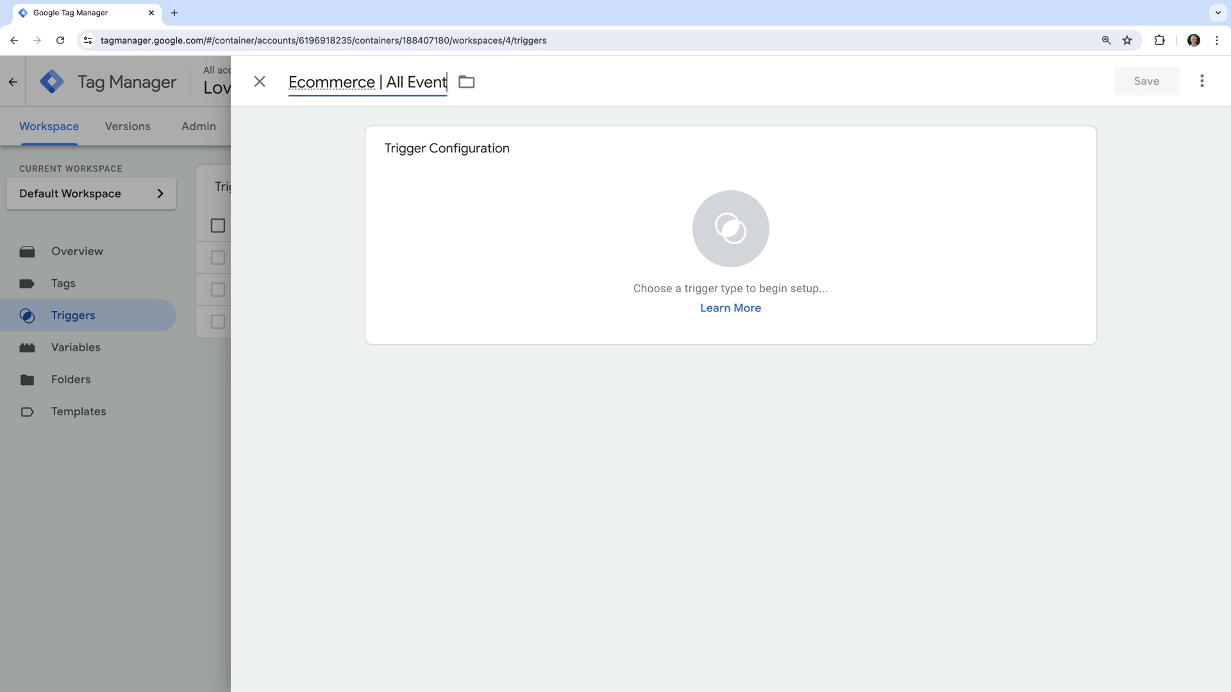
left_click(343, 126)
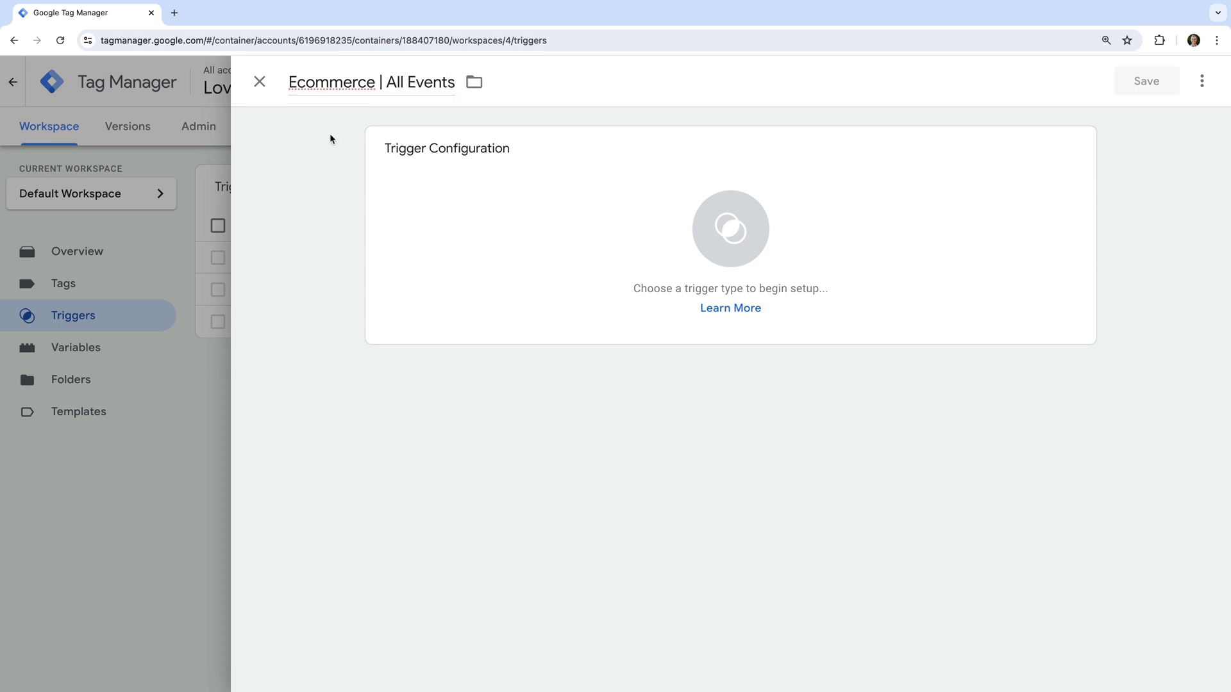
left_click(443, 172)
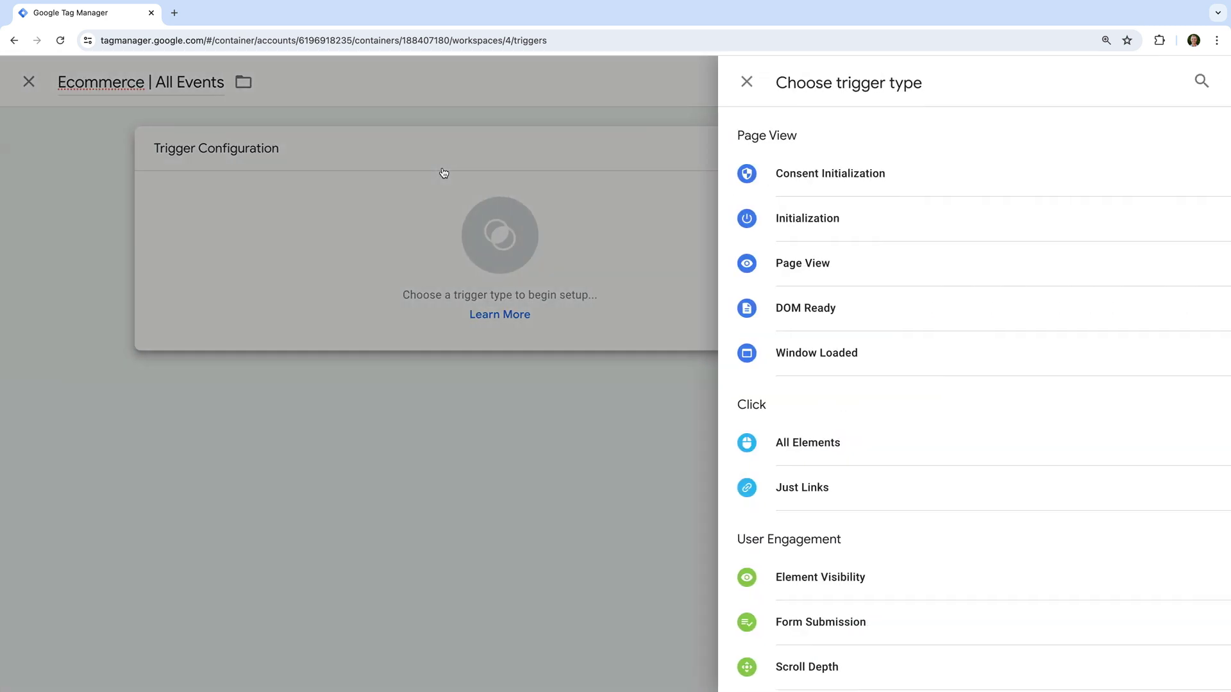
scroll(842, 294, "down", 5)
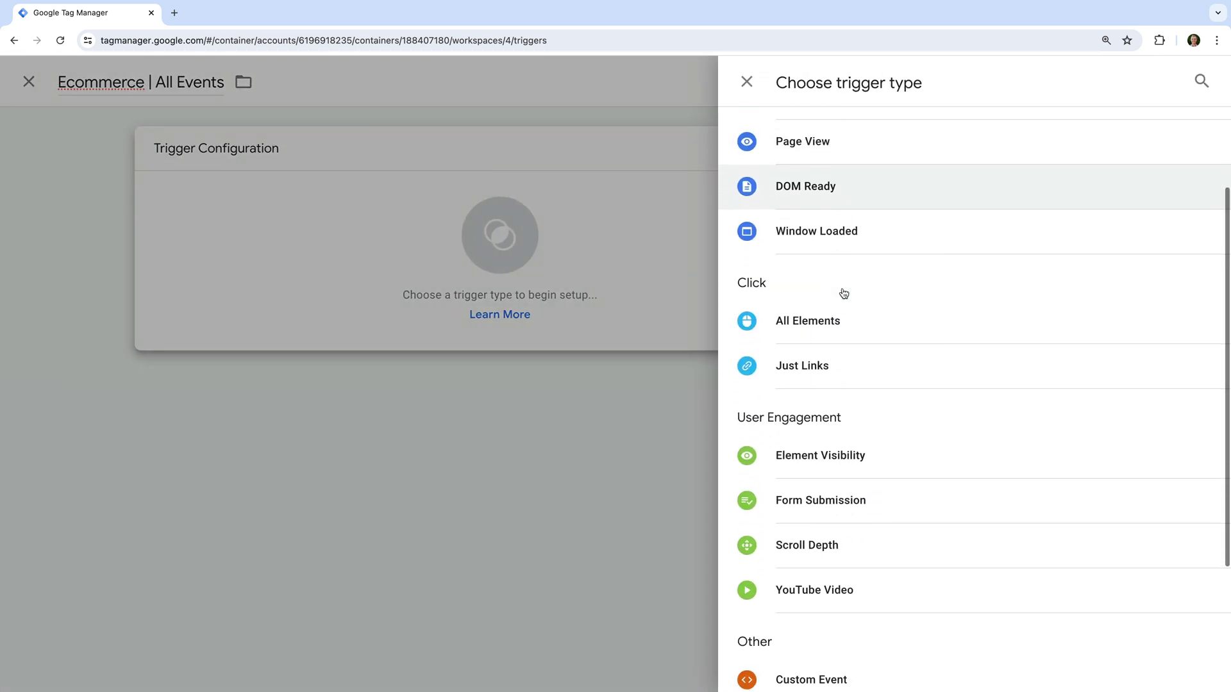
scroll(842, 293, "down", 1)
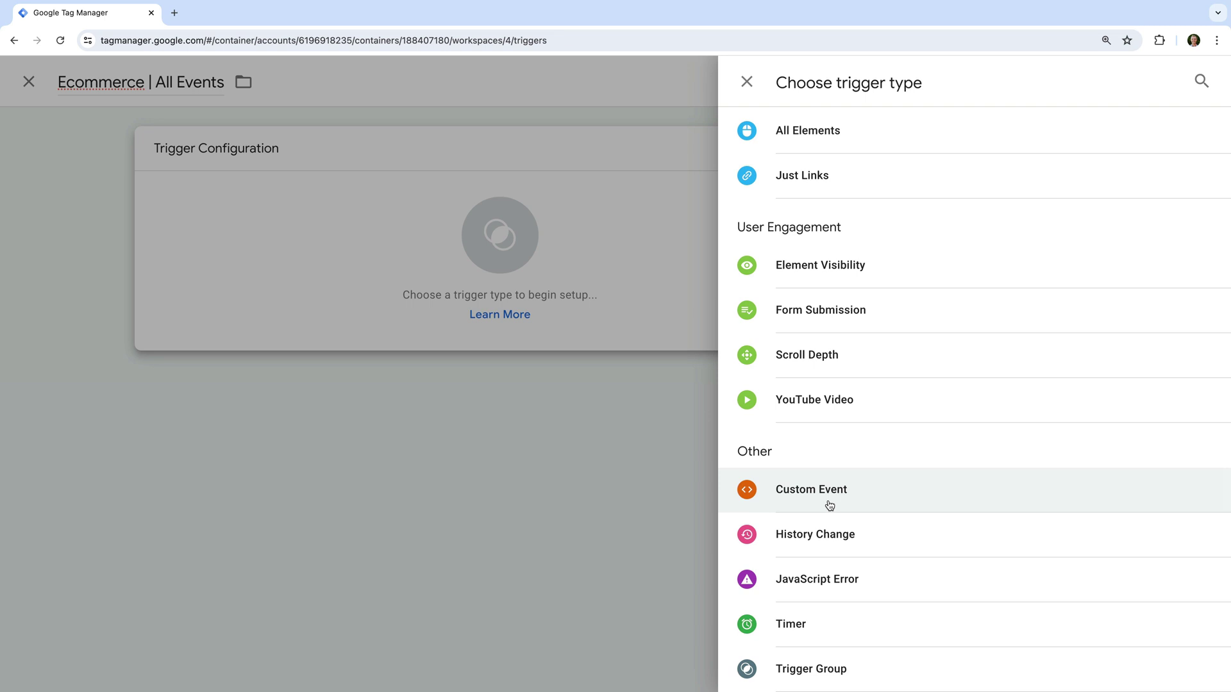
left_click(829, 501)
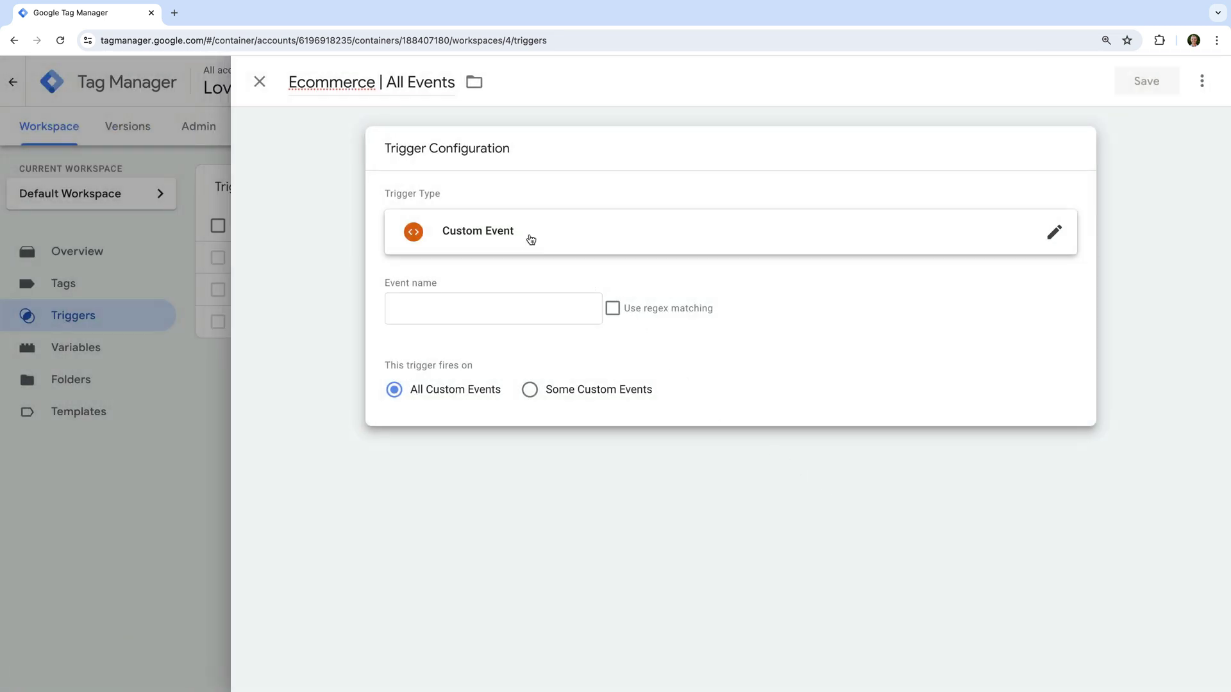
Step: Set the event name to 'view_item|select_item|add_to_cart|remove_from_cart|view_cart|begin_checkout|...' with regex matching enabled
left_click(450, 312)
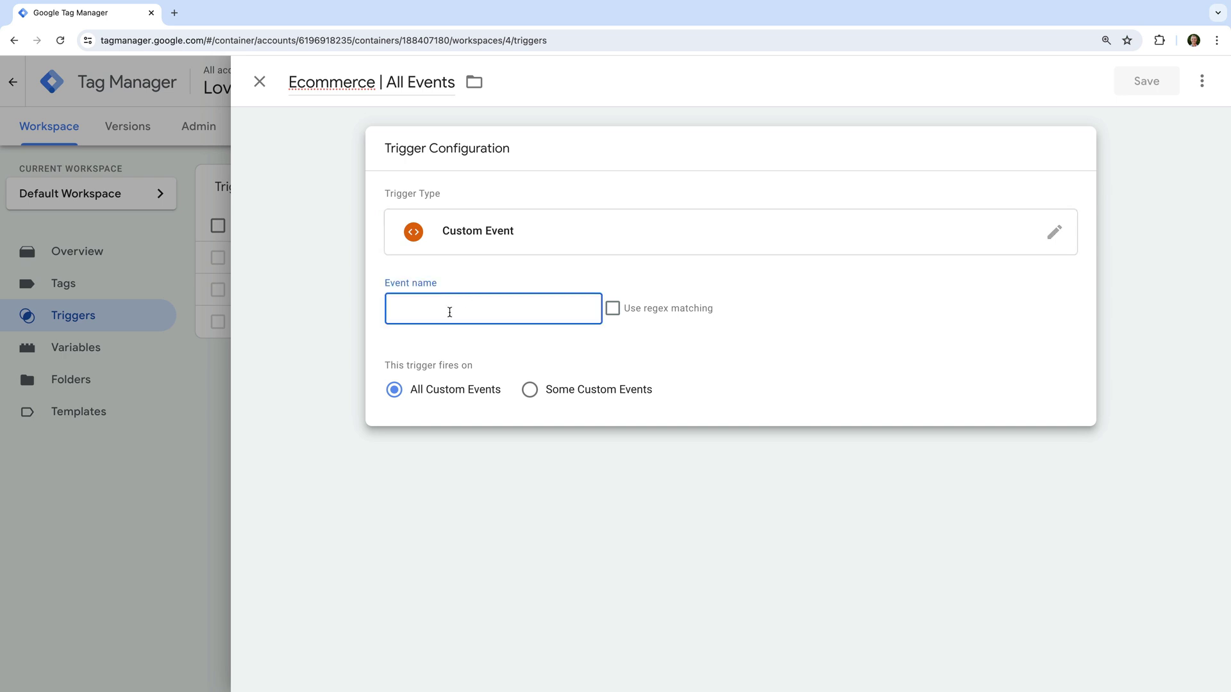
type("view_i")
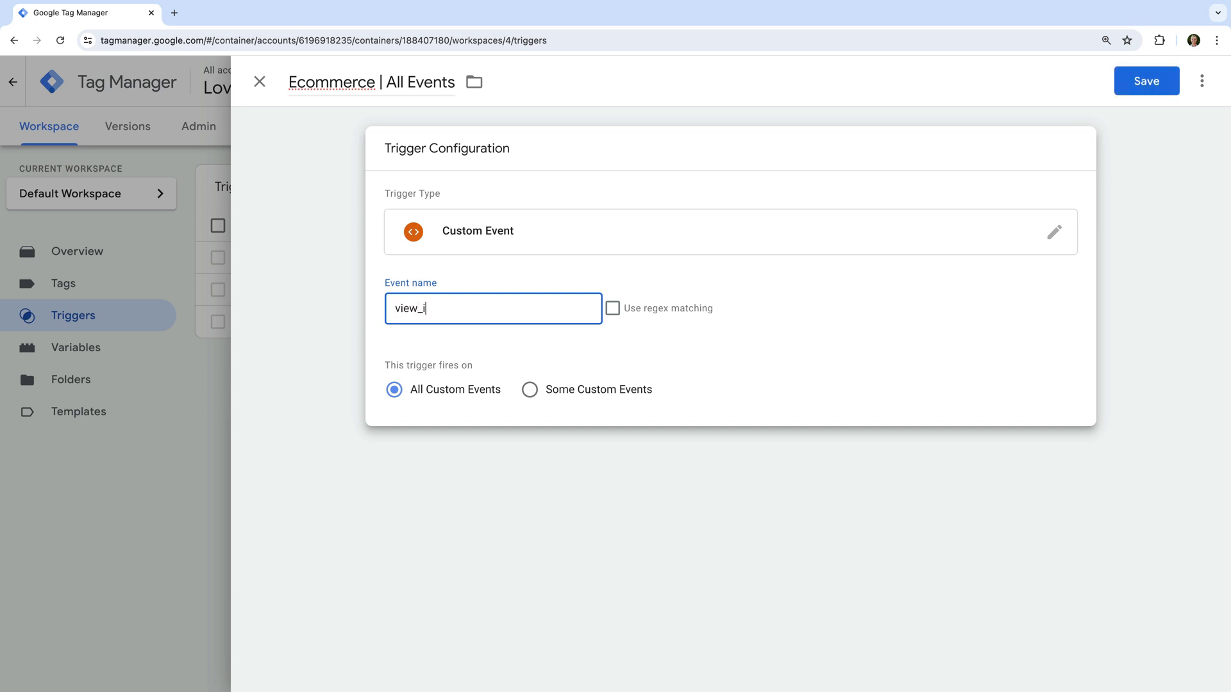
type("tem|select_item|add_to_")
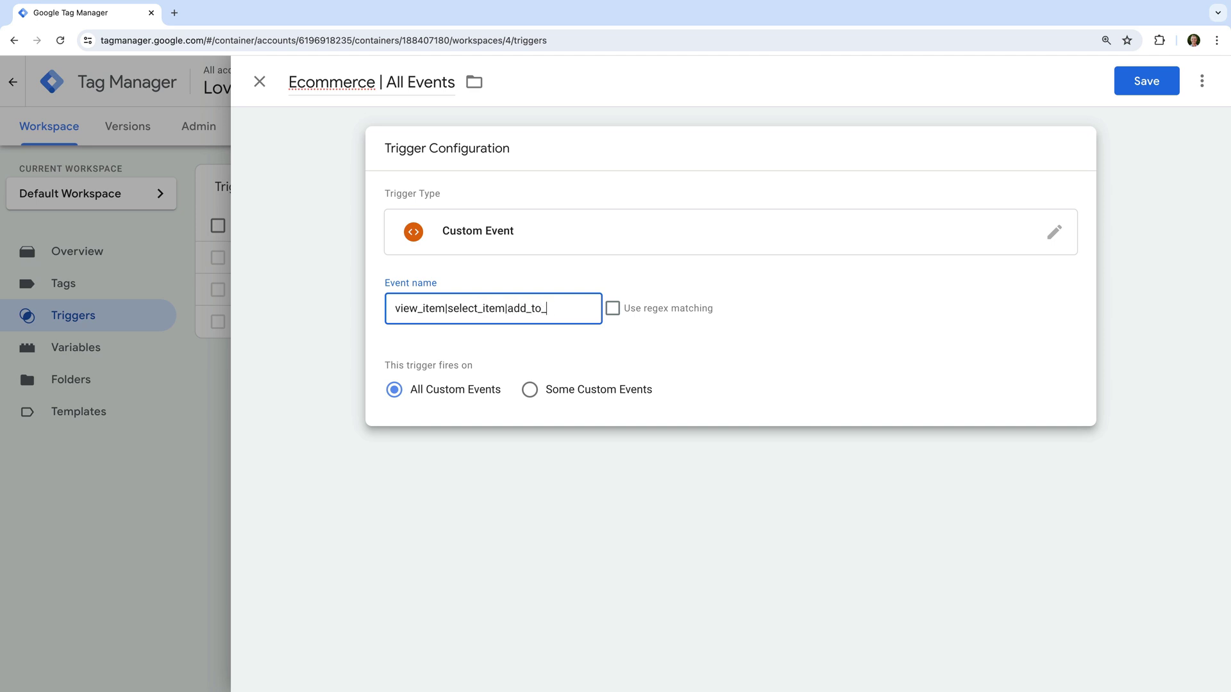
type("cart|remove_")
type("from")
type("_cart|")
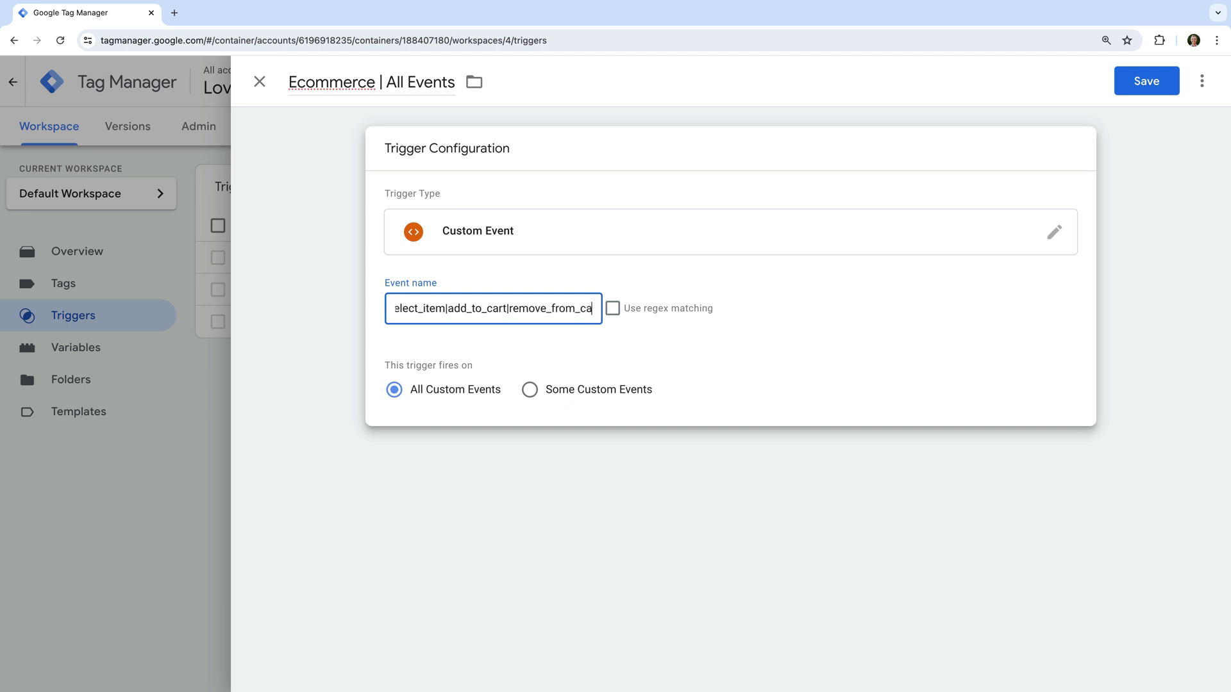
type("view")
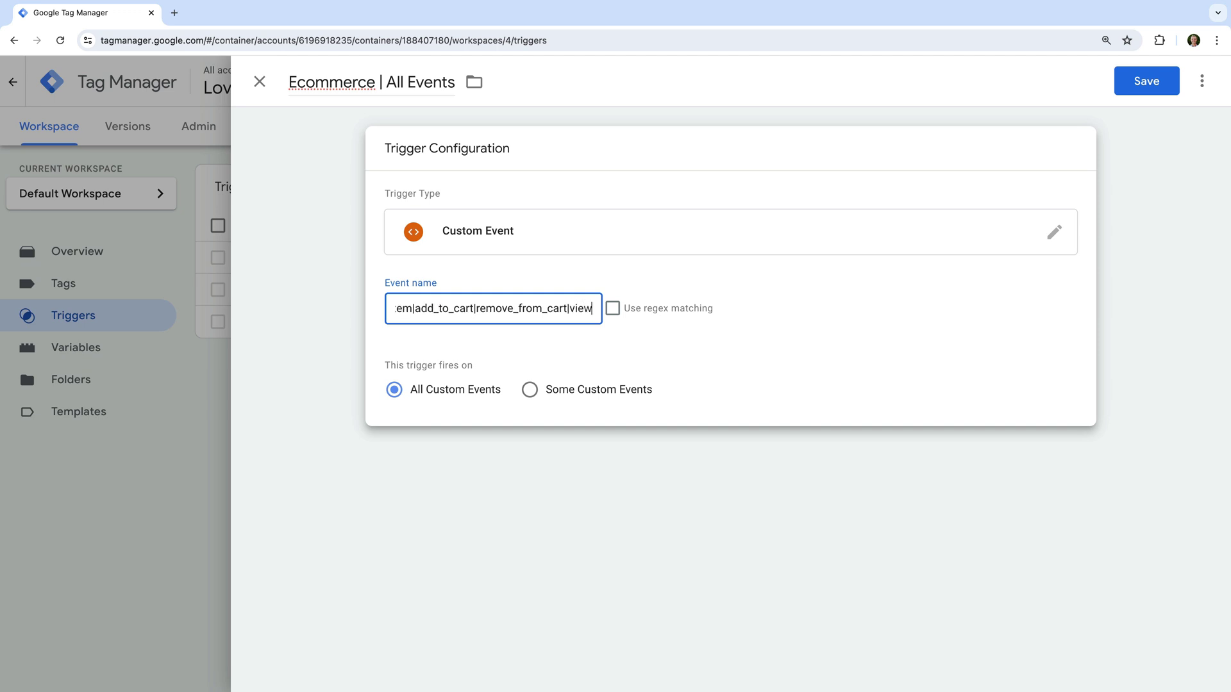
type("_cart|")
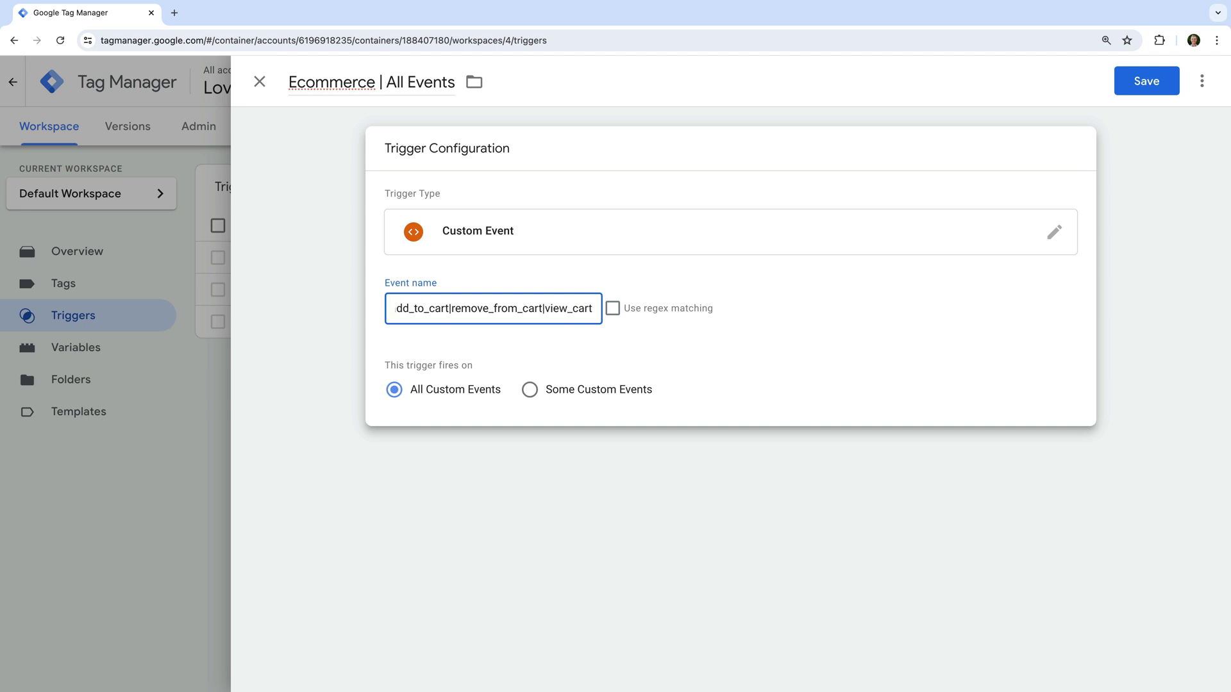
type("be")
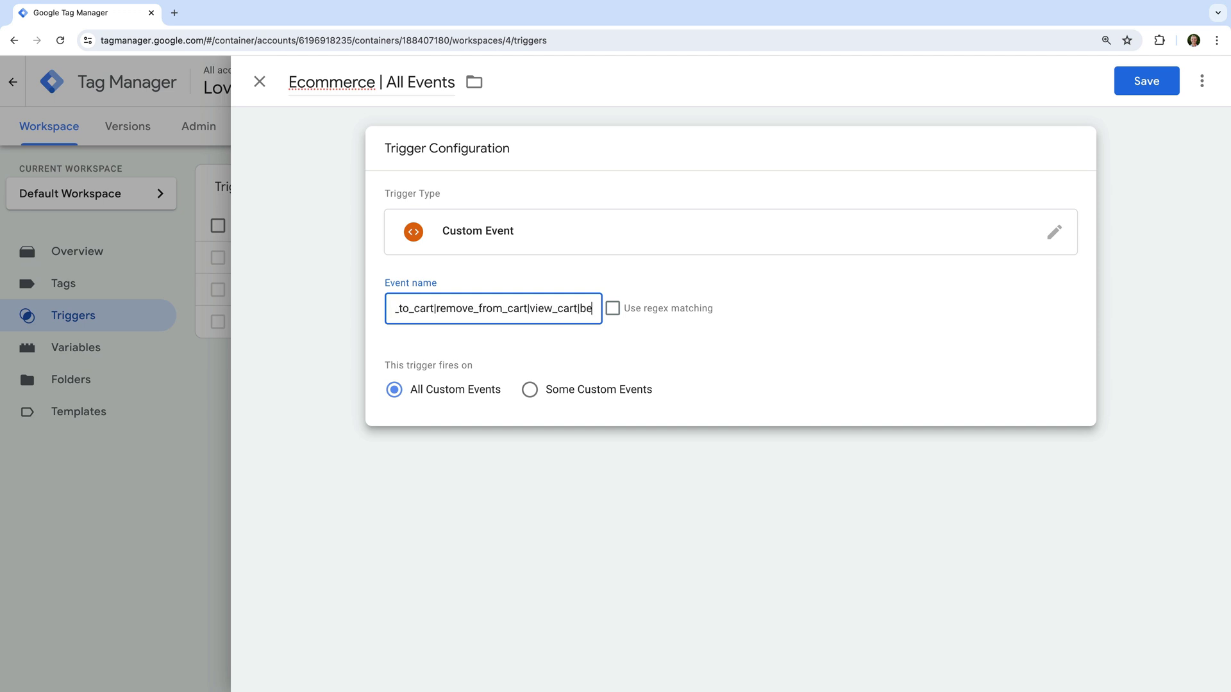
type("gin_checkout")
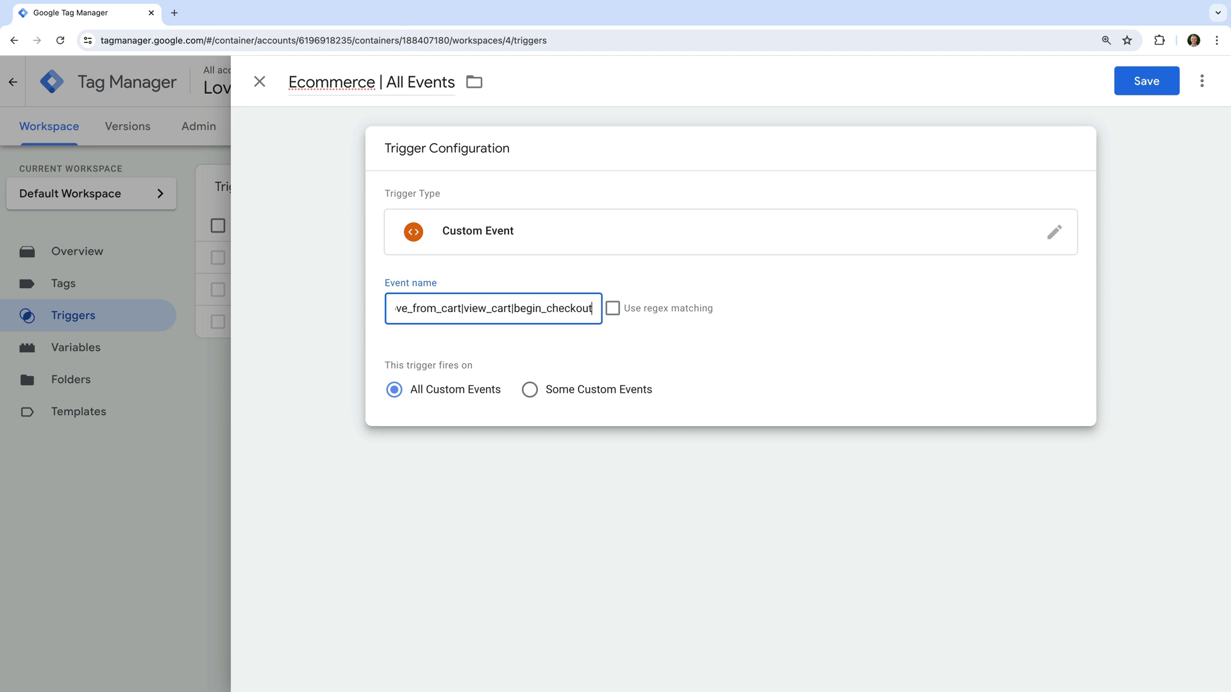
type("|add_")
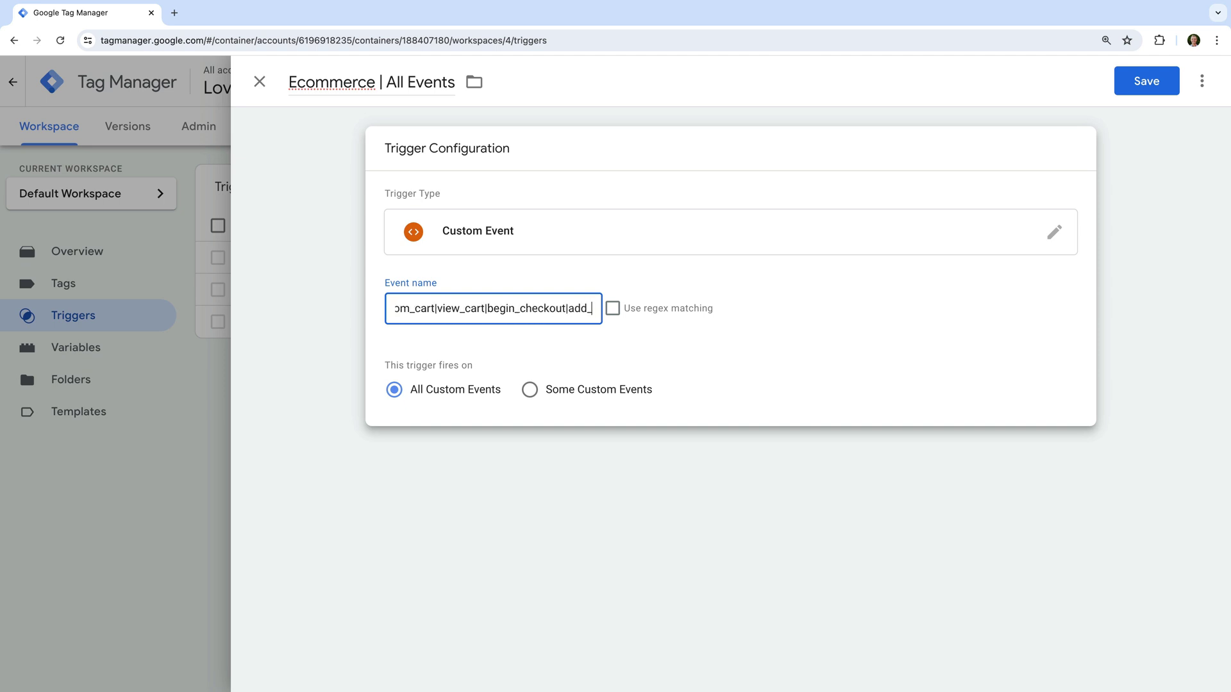
type("payment_info")
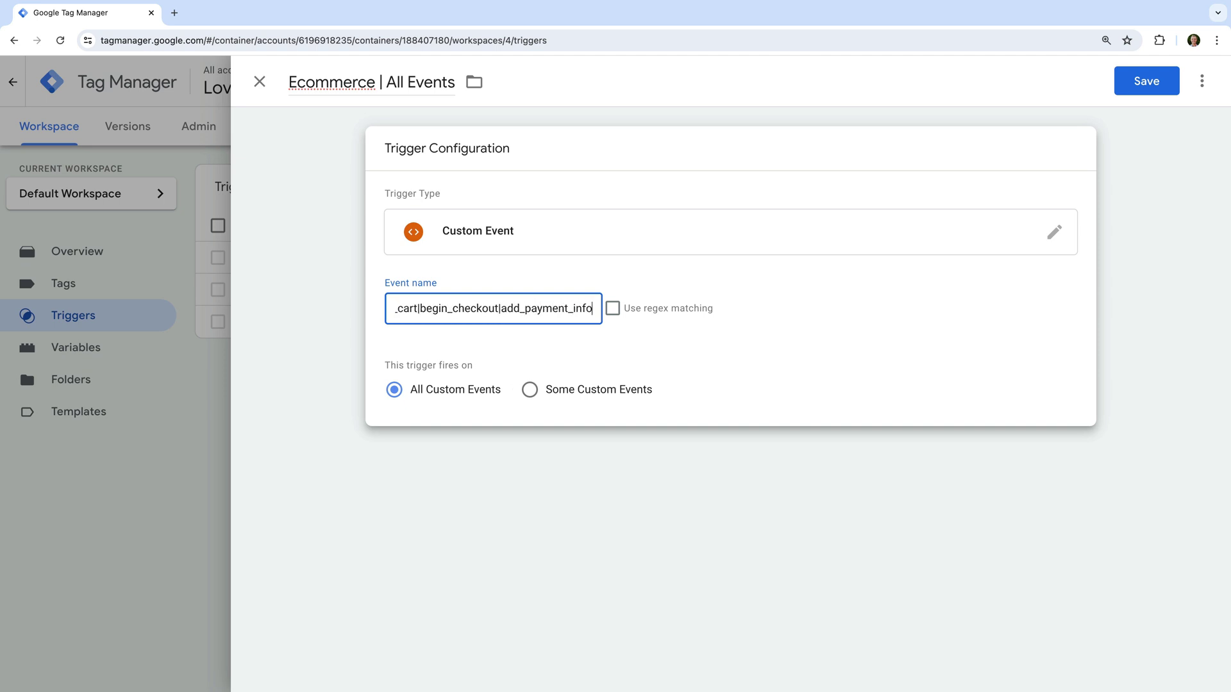
type("|add")
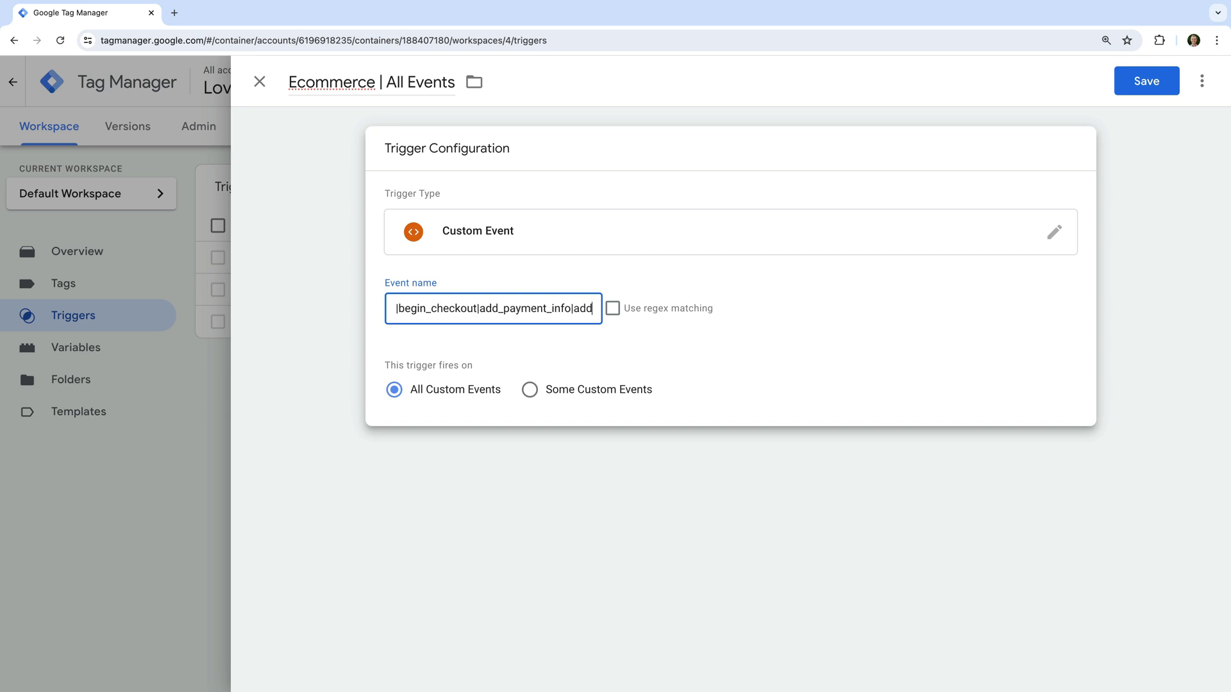
type("_shipping")
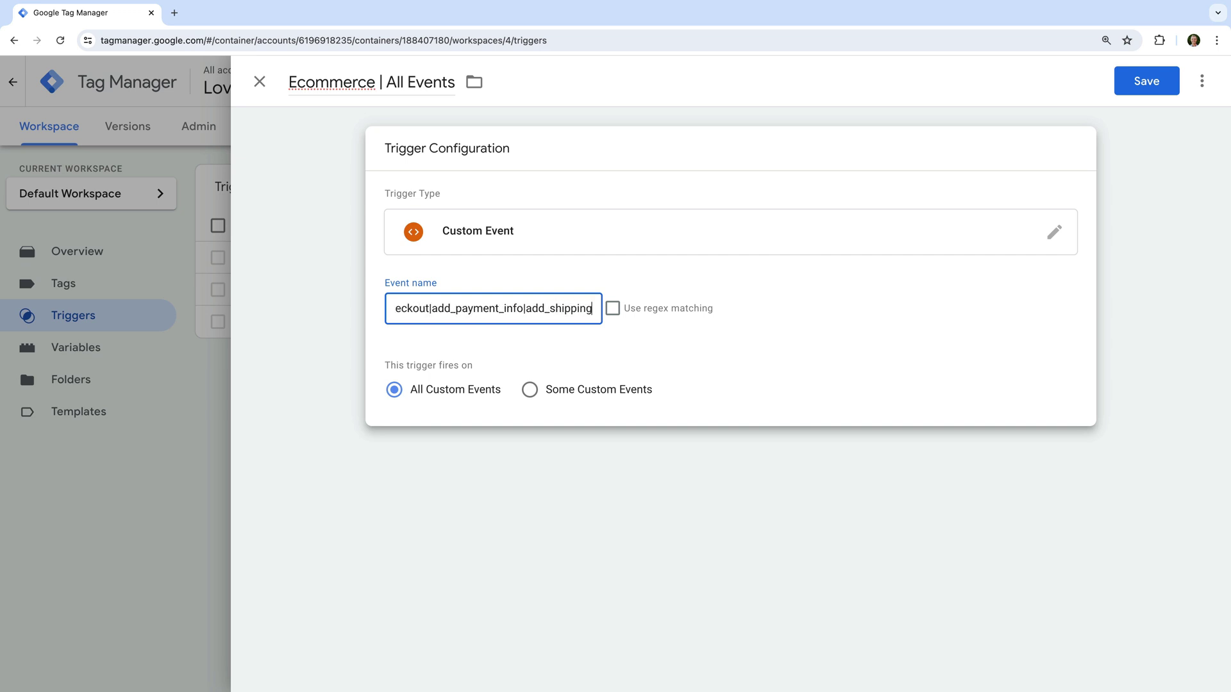
type("_info|")
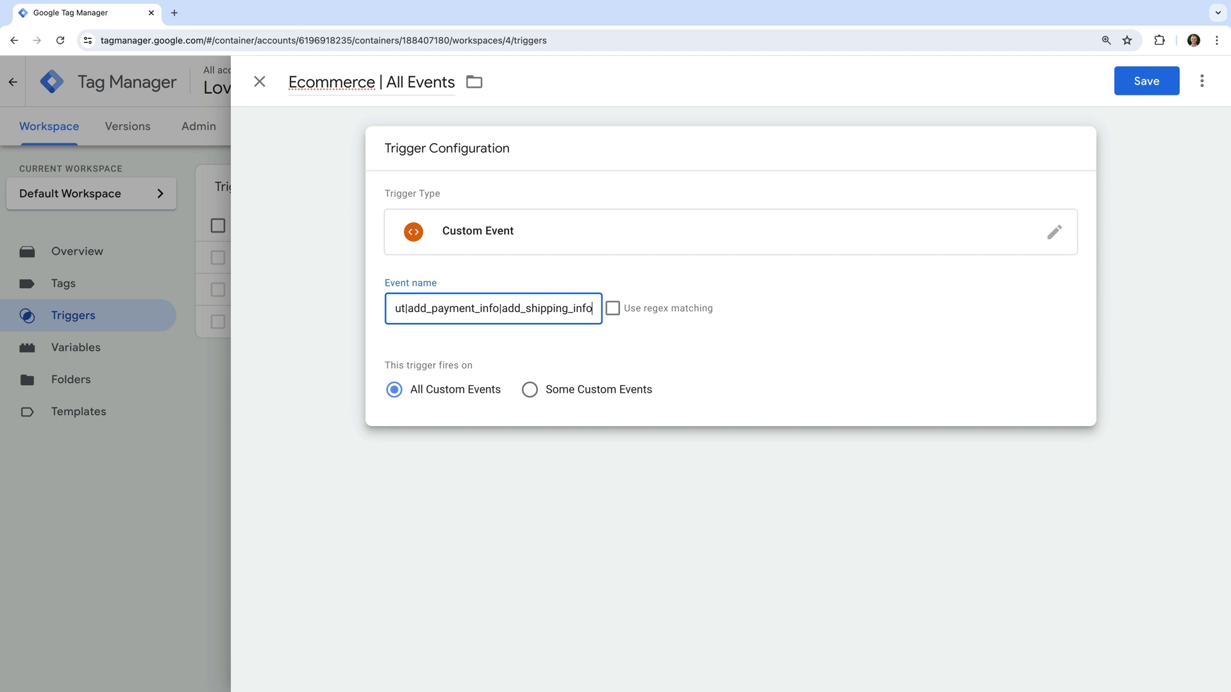
type("purchase")
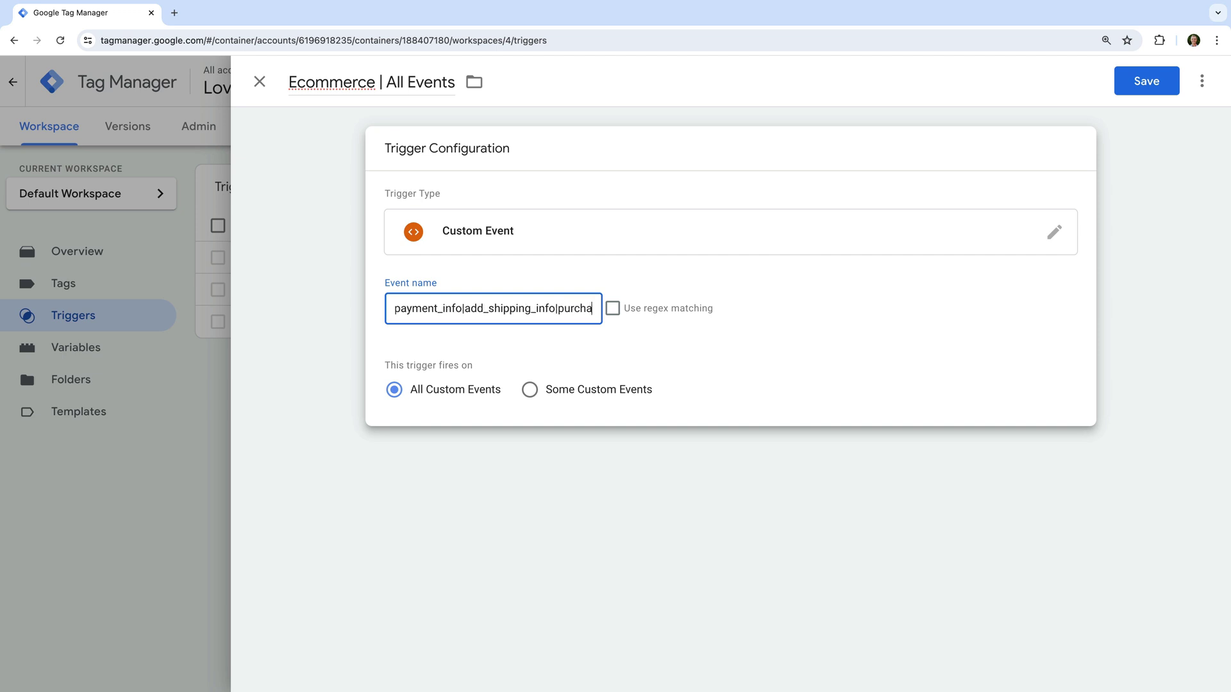
left_click(484, 338)
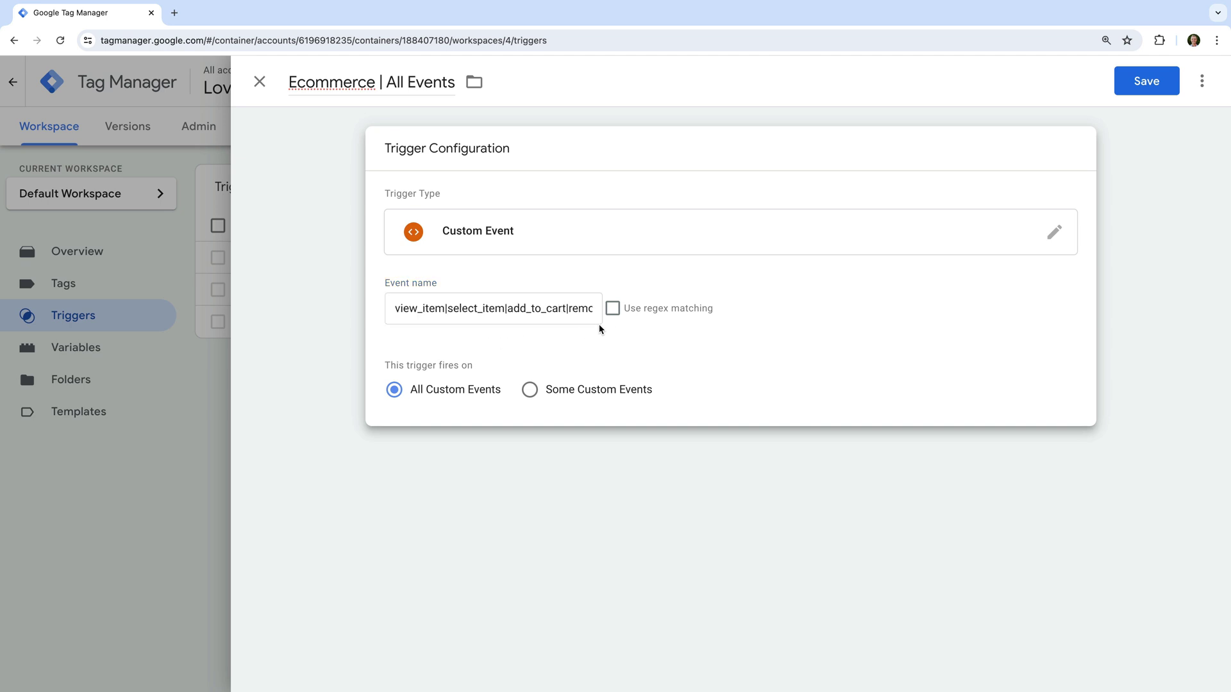
left_click(612, 310)
Step: Save the All Events trigger and start a new trigger named 'Ecommerce | Purchase Only'
left_click(1147, 81)
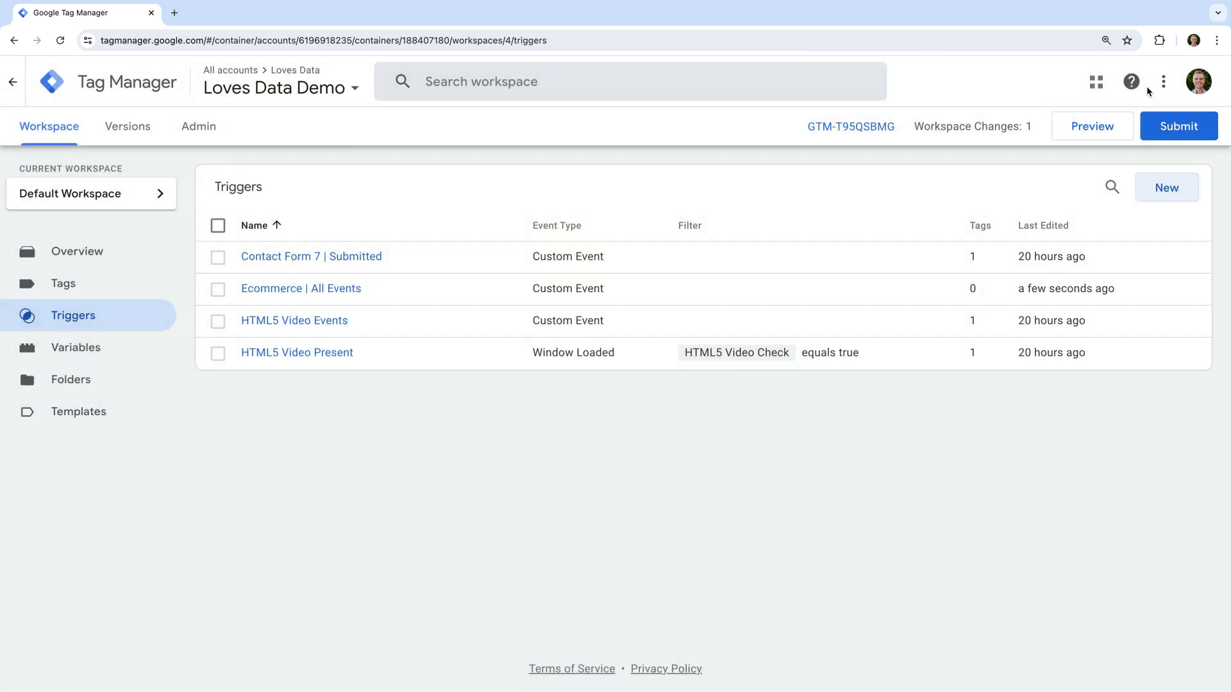
left_click(1151, 187)
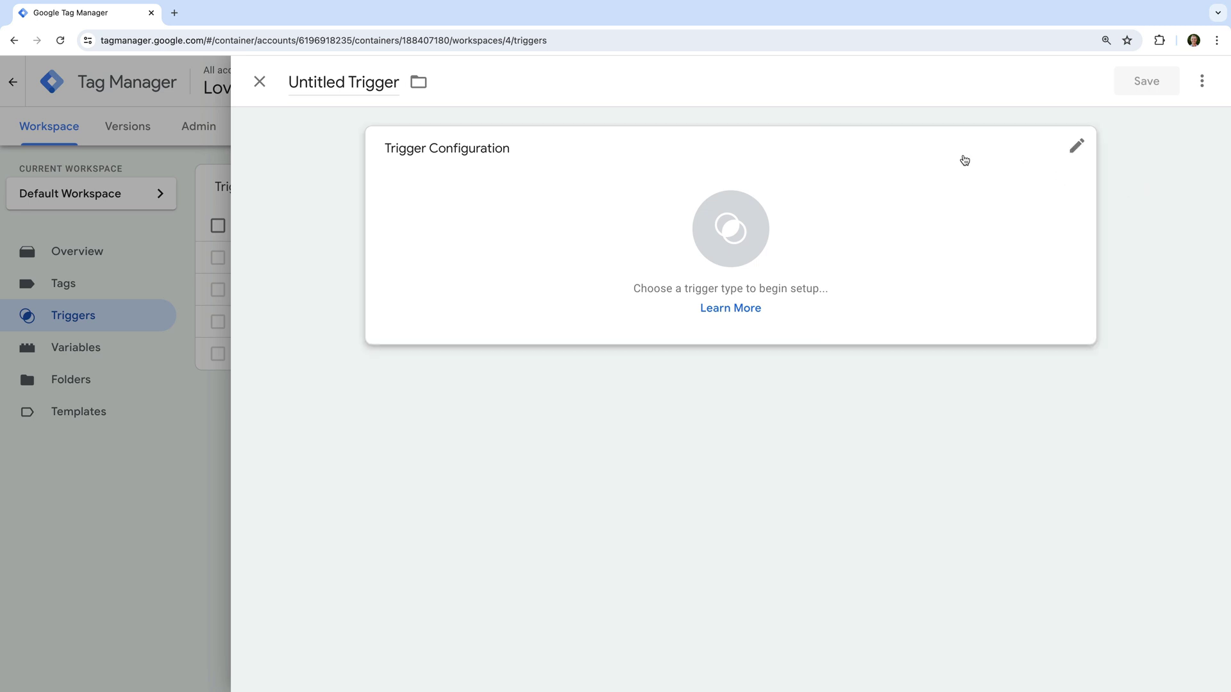
left_click(372, 83)
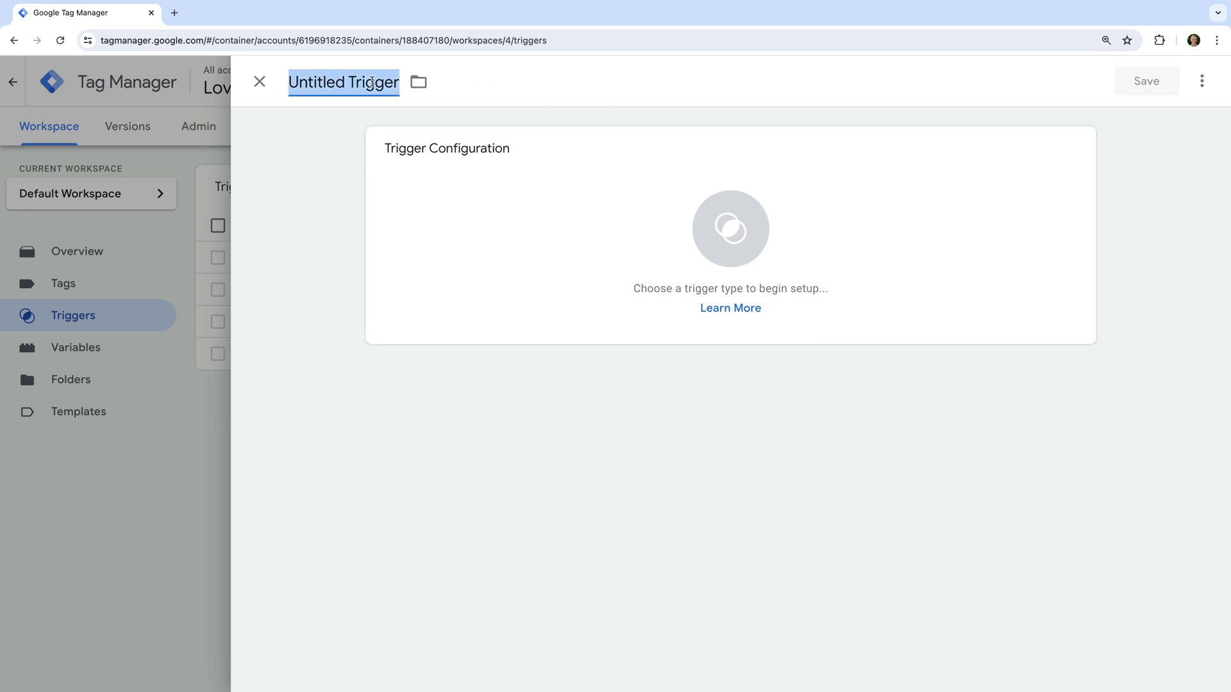
type("Ecommer")
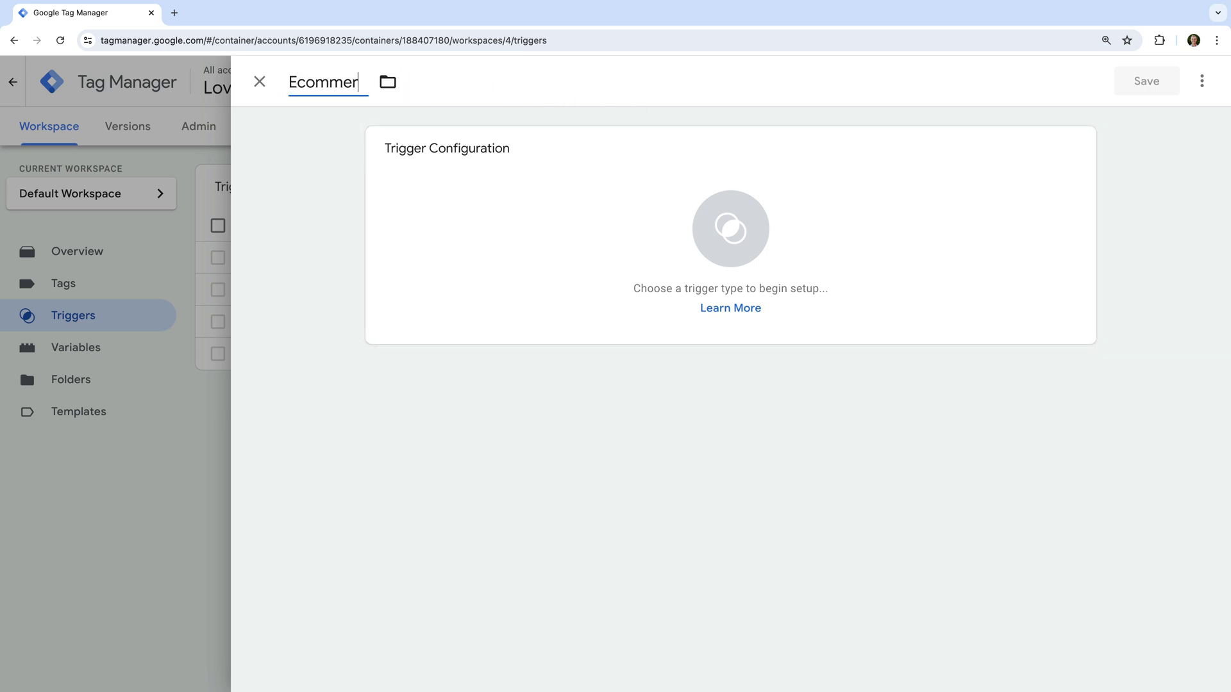
type("ce | Purchase Only")
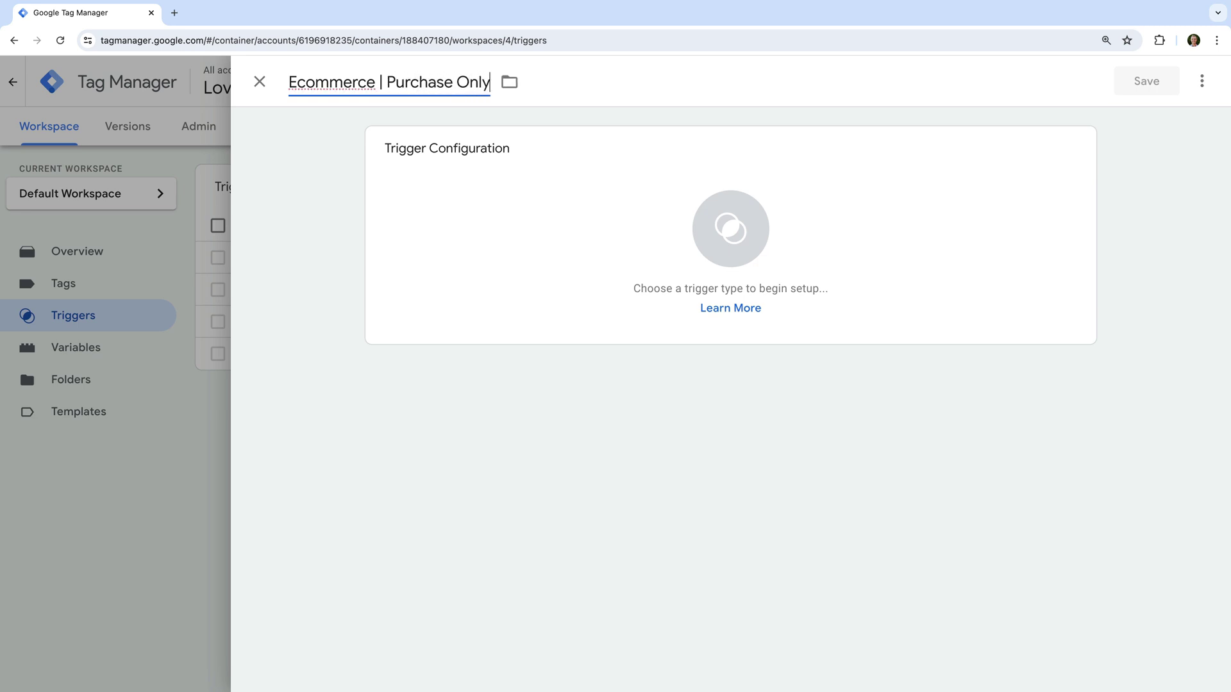
left_click(294, 140)
Step: Make it a Custom Event trigger on event name 'purchase' and save it
left_click(442, 167)
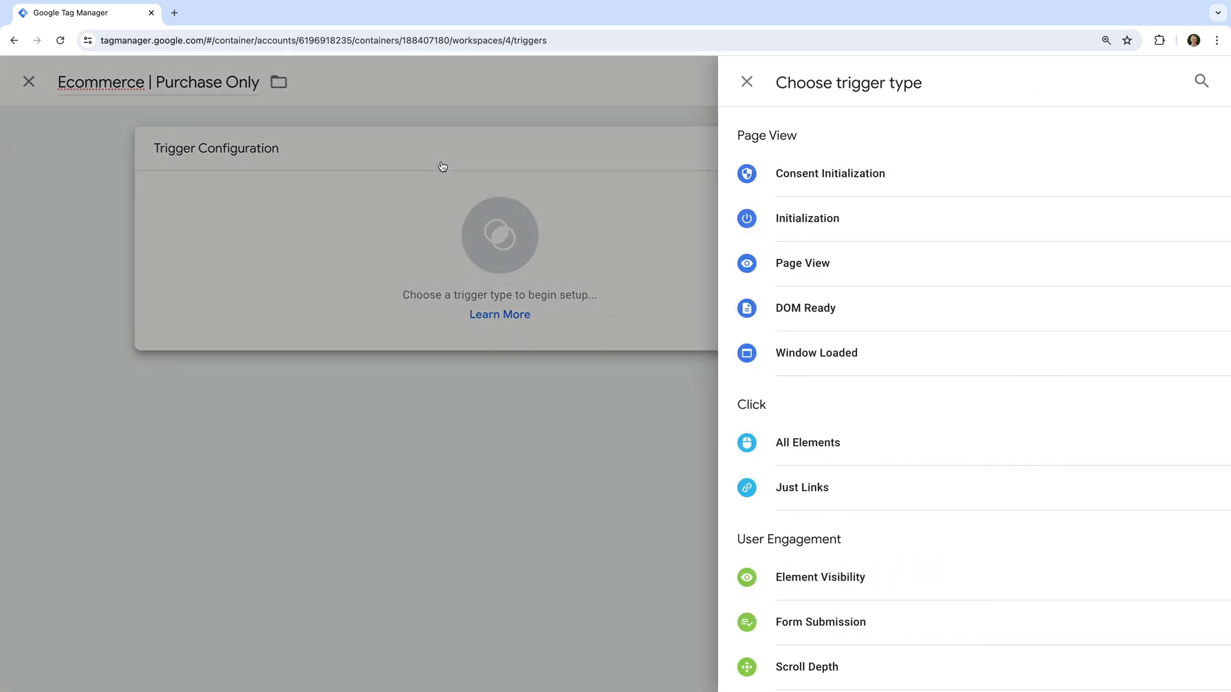
scroll(796, 338, "down", 5)
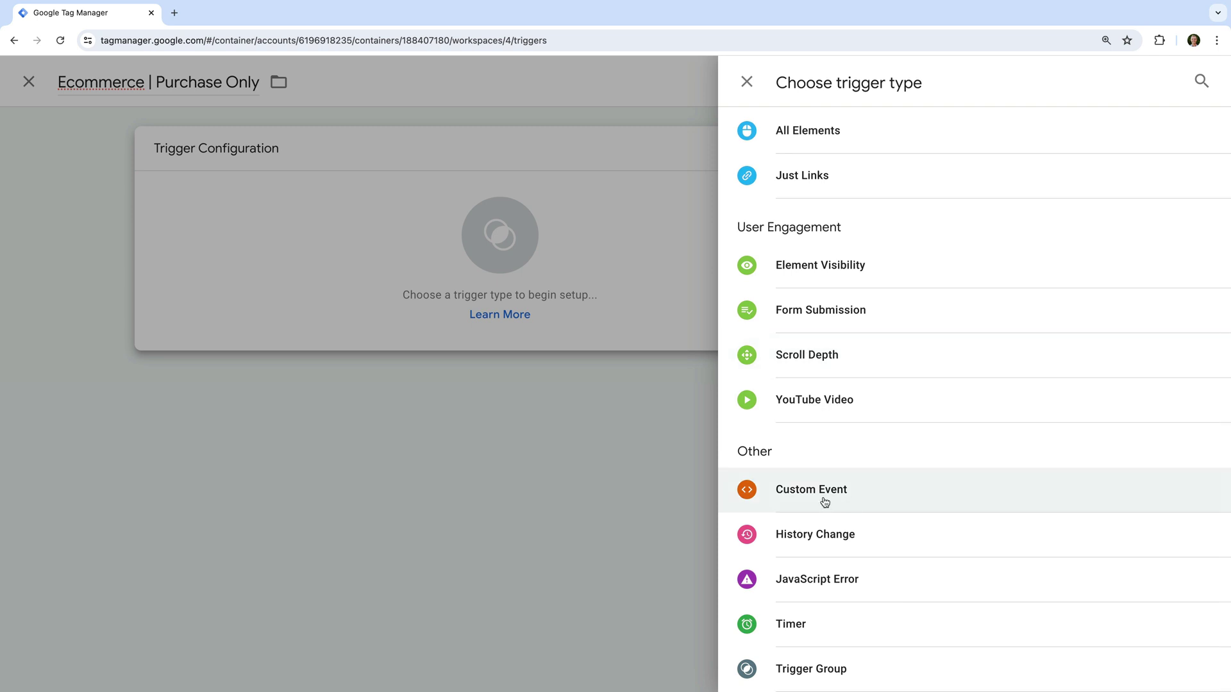
left_click(821, 500)
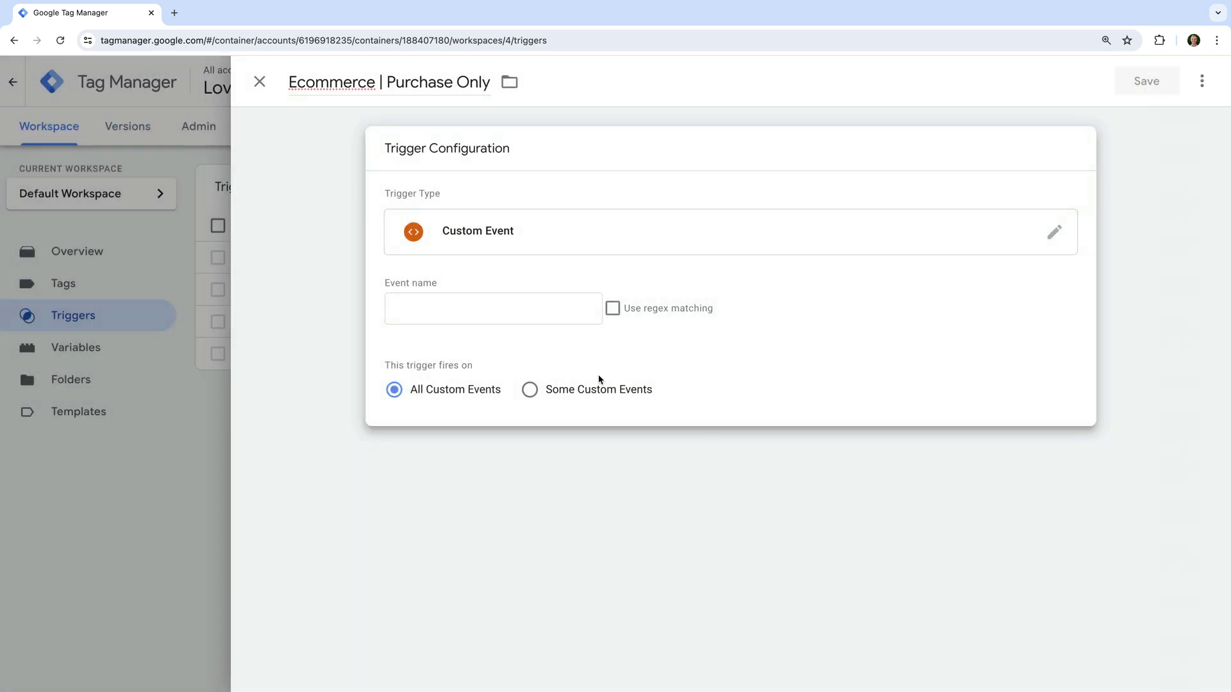
left_click(522, 308)
type("purchase")
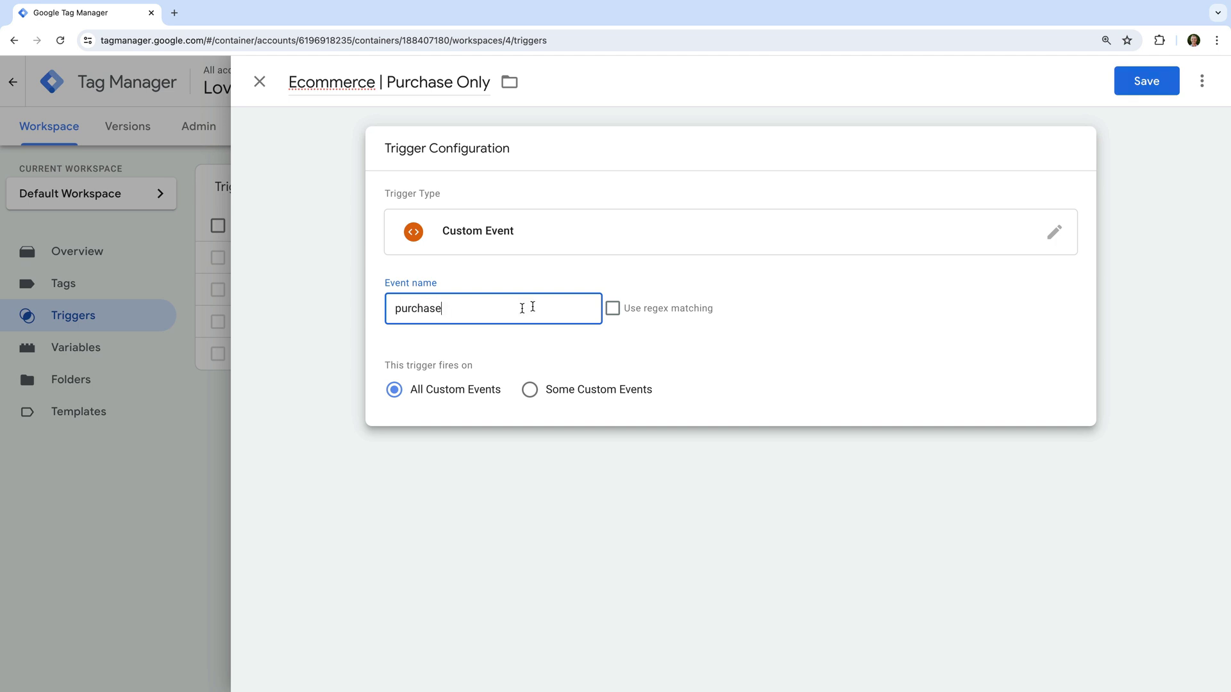
left_click(1152, 93)
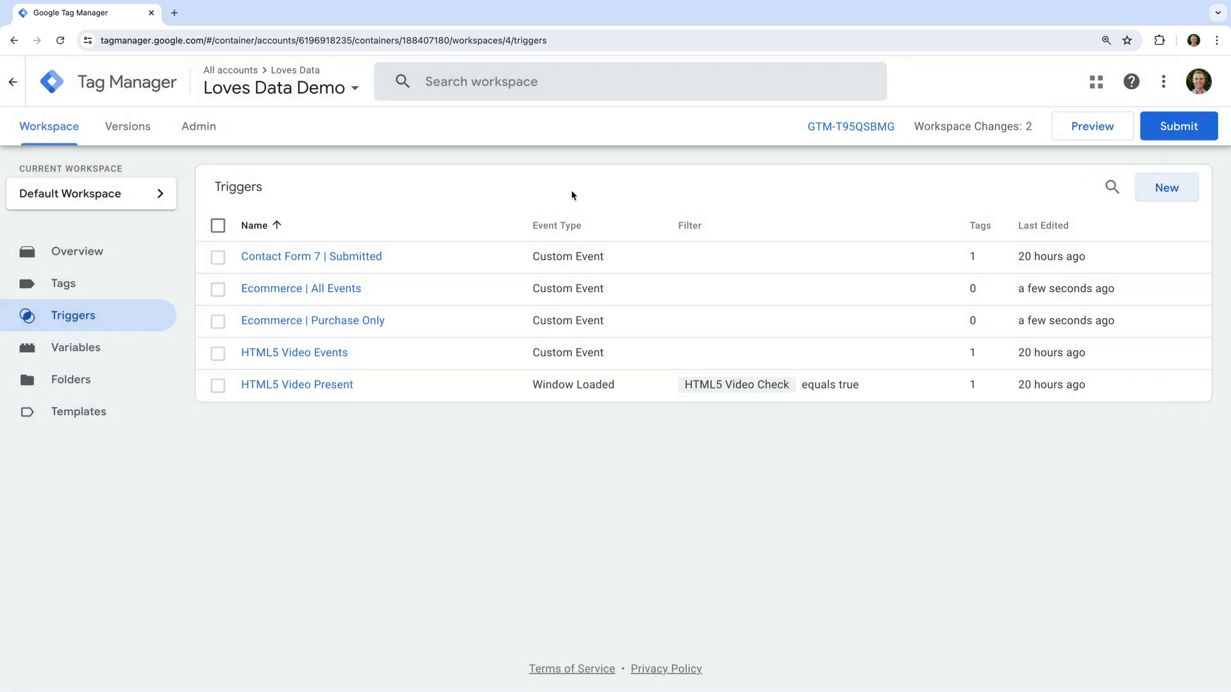
Step: Go to the workspace's Tags and start a new 'Untitled Tag', selecting its title for renaming
left_click(158, 290)
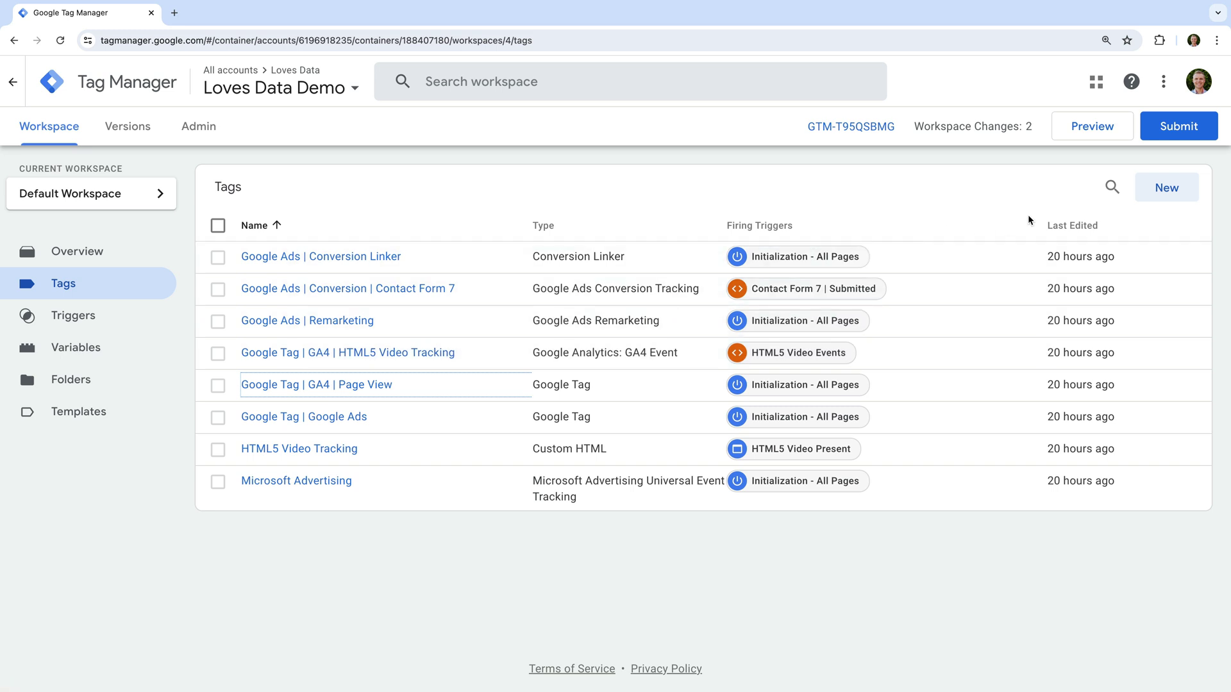
left_click(1162, 193)
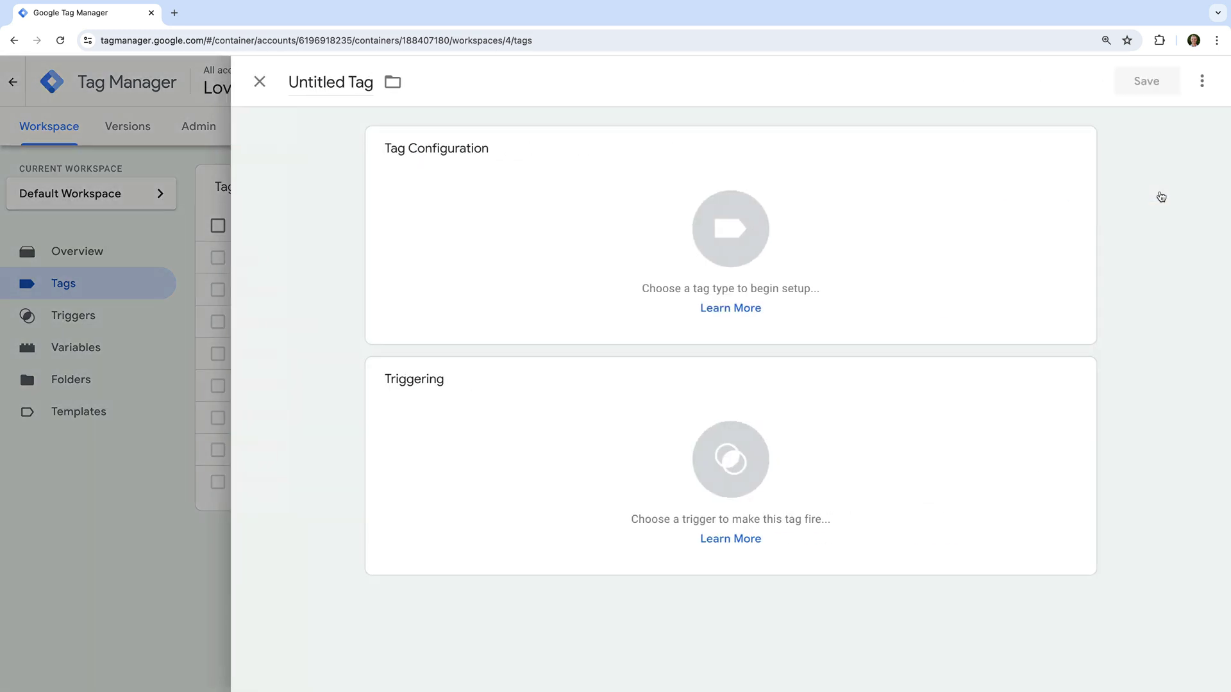
left_click(339, 91)
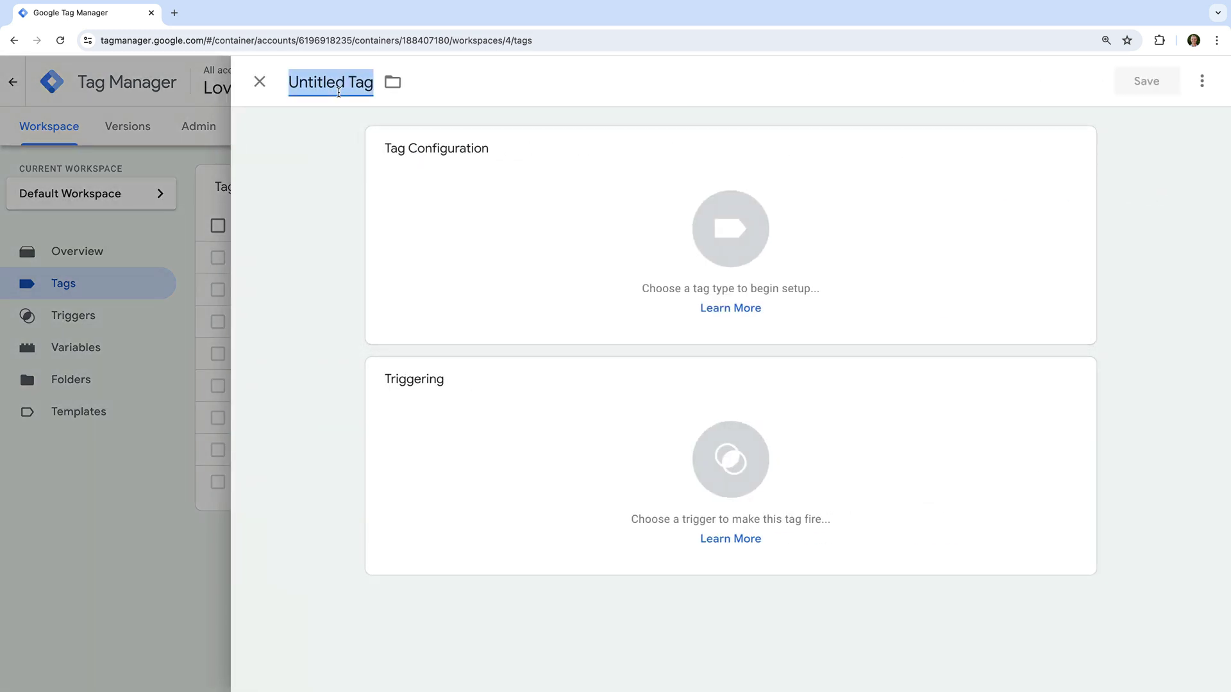
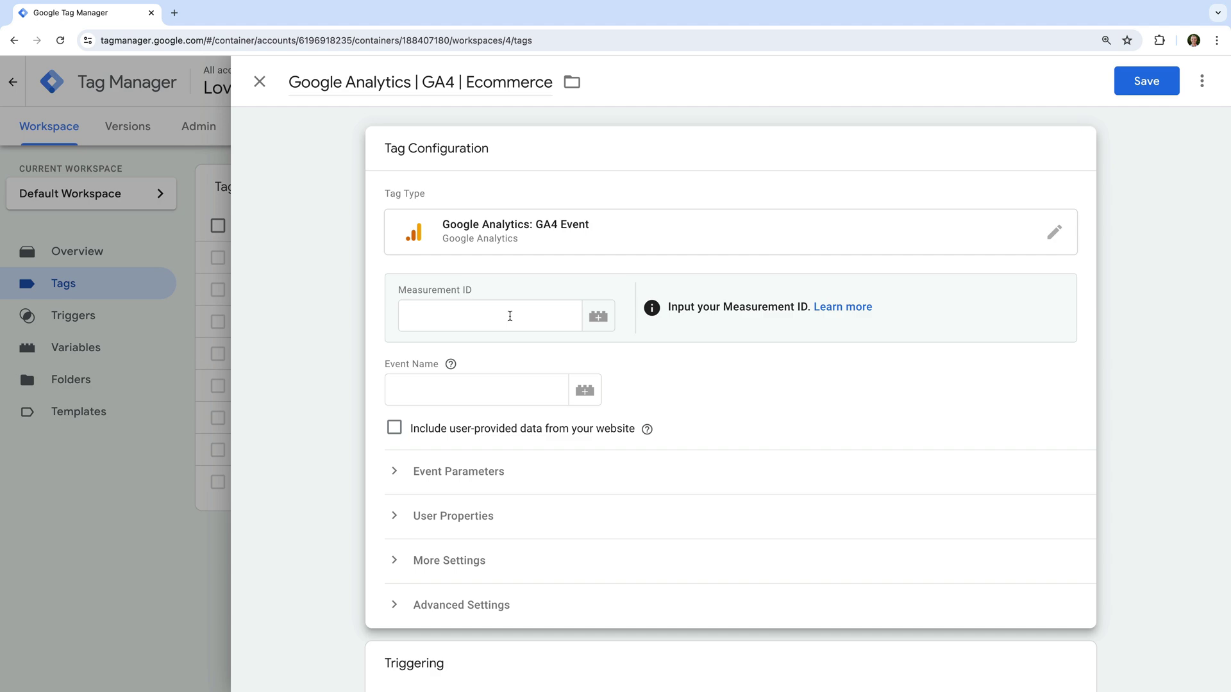
Step: Set the tag's Measurement ID to {{GA4 Measurement ID}} and its Event Name to {{Event}}
left_click(599, 317)
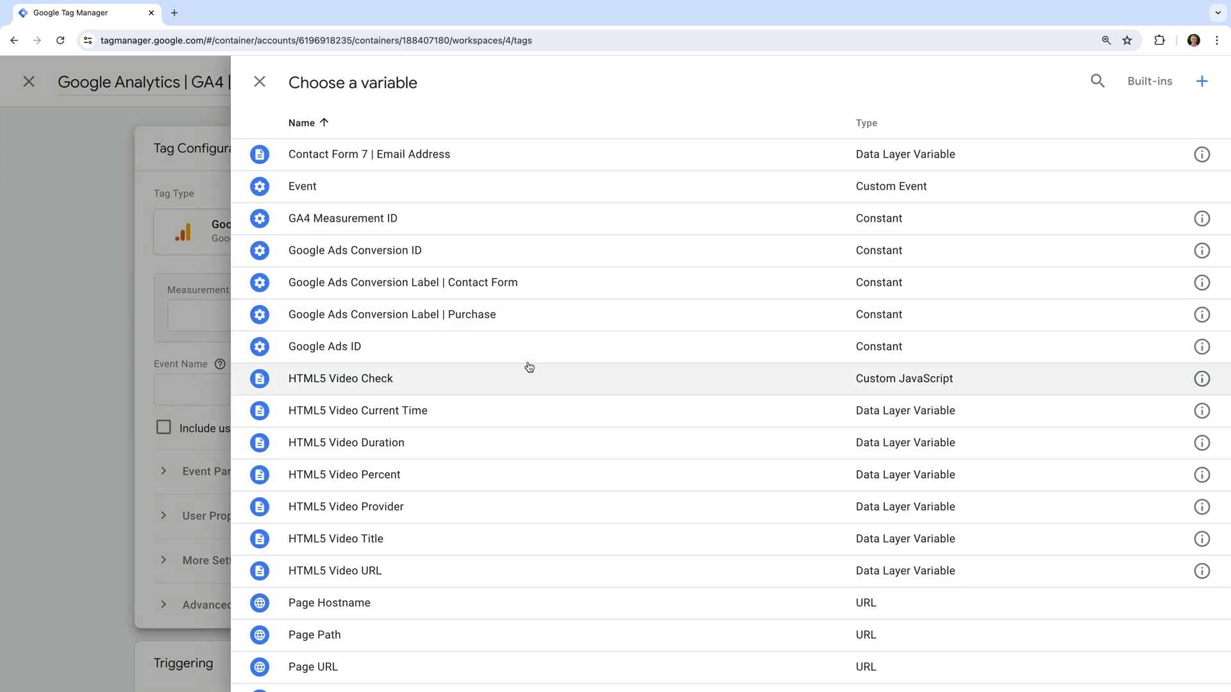
left_click(398, 221)
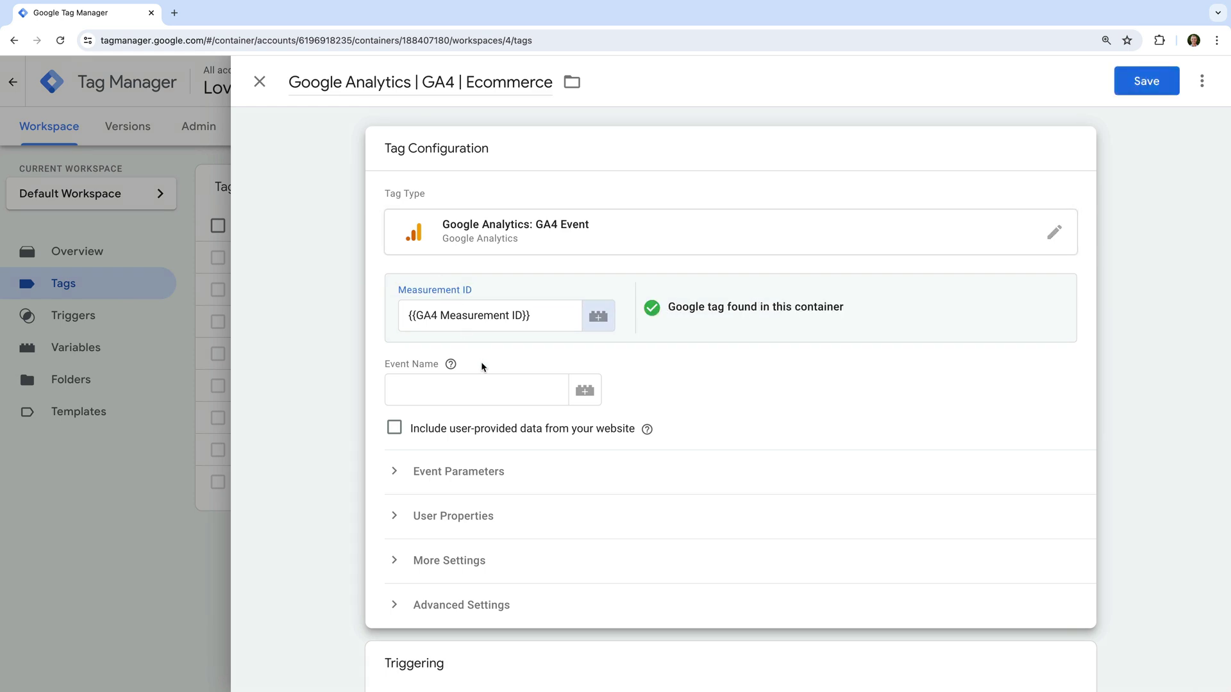
left_click(582, 391)
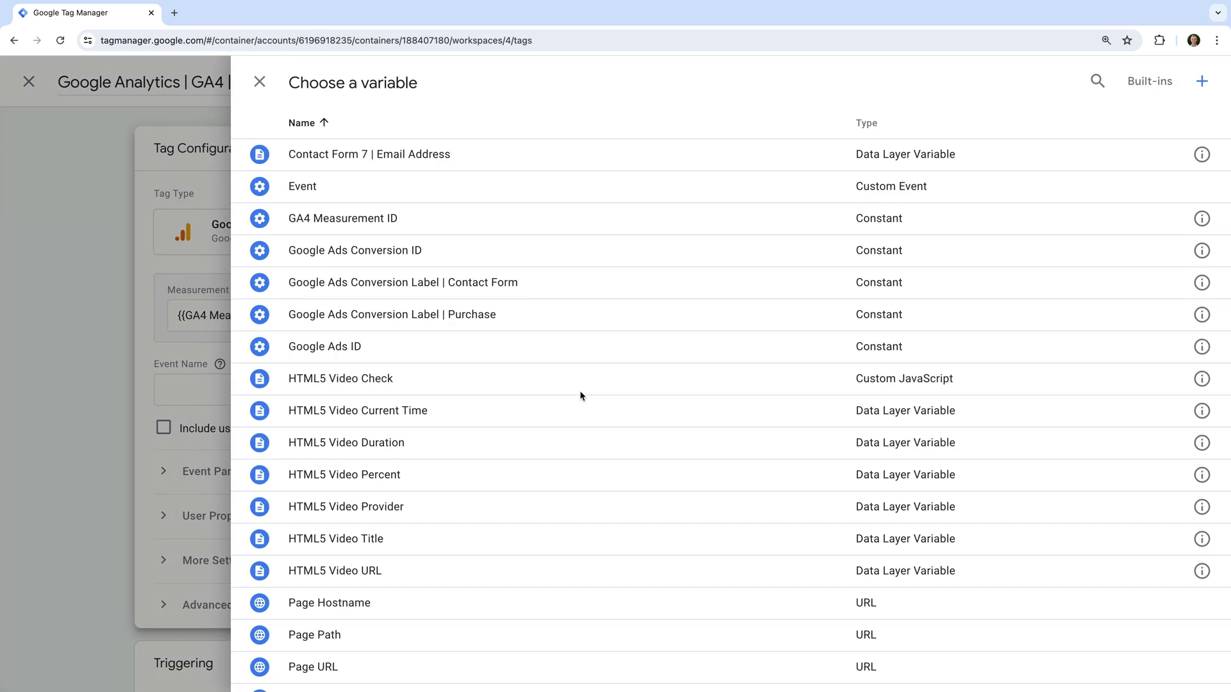
left_click(325, 186)
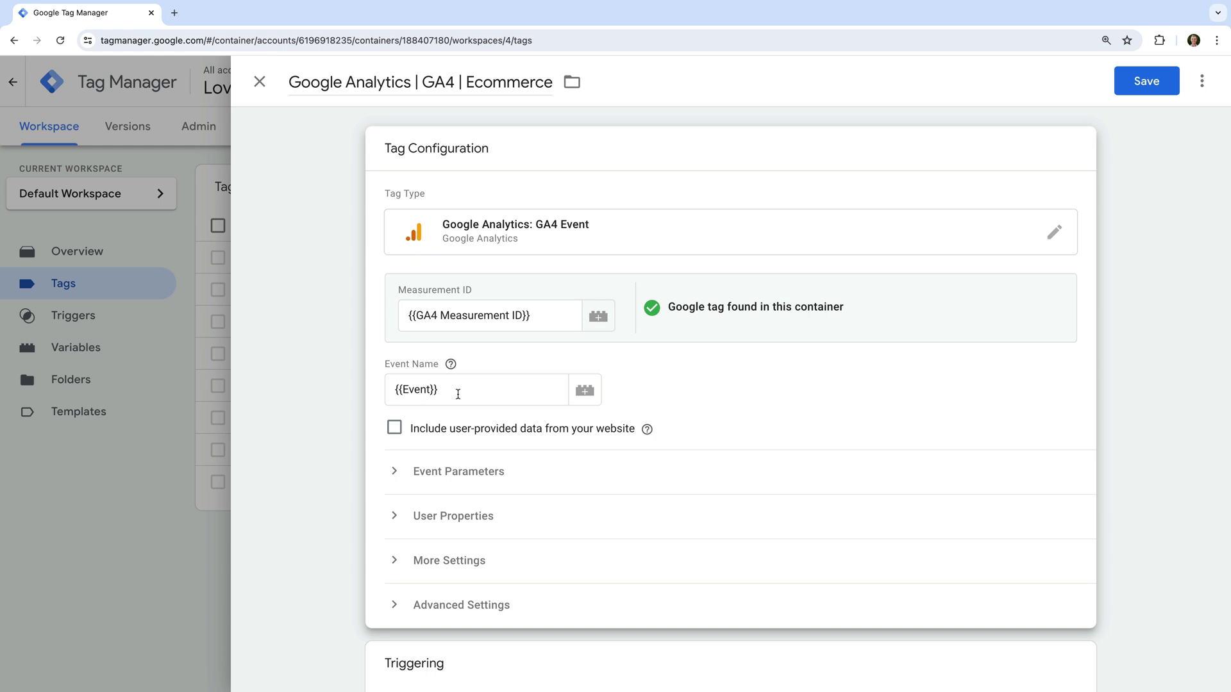
Step: Under More Settings, enable Send Ecommerce data from the Data Layer
left_click(496, 563)
scroll(497, 564, "down", 3)
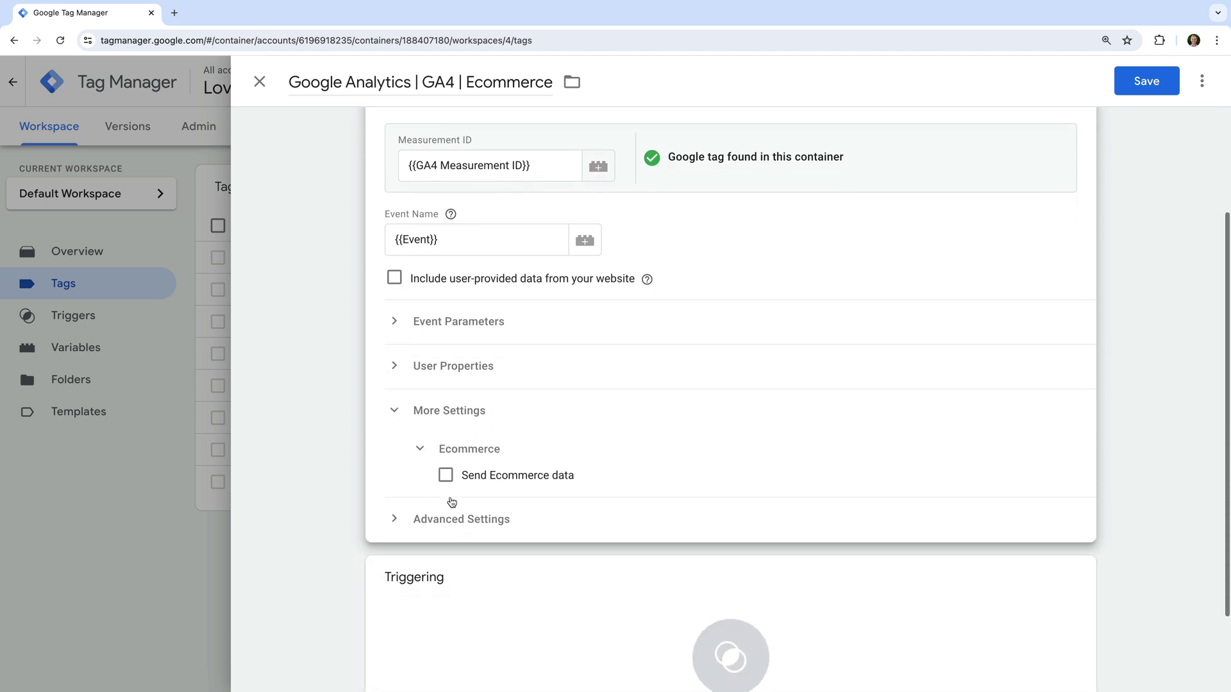
left_click(446, 476)
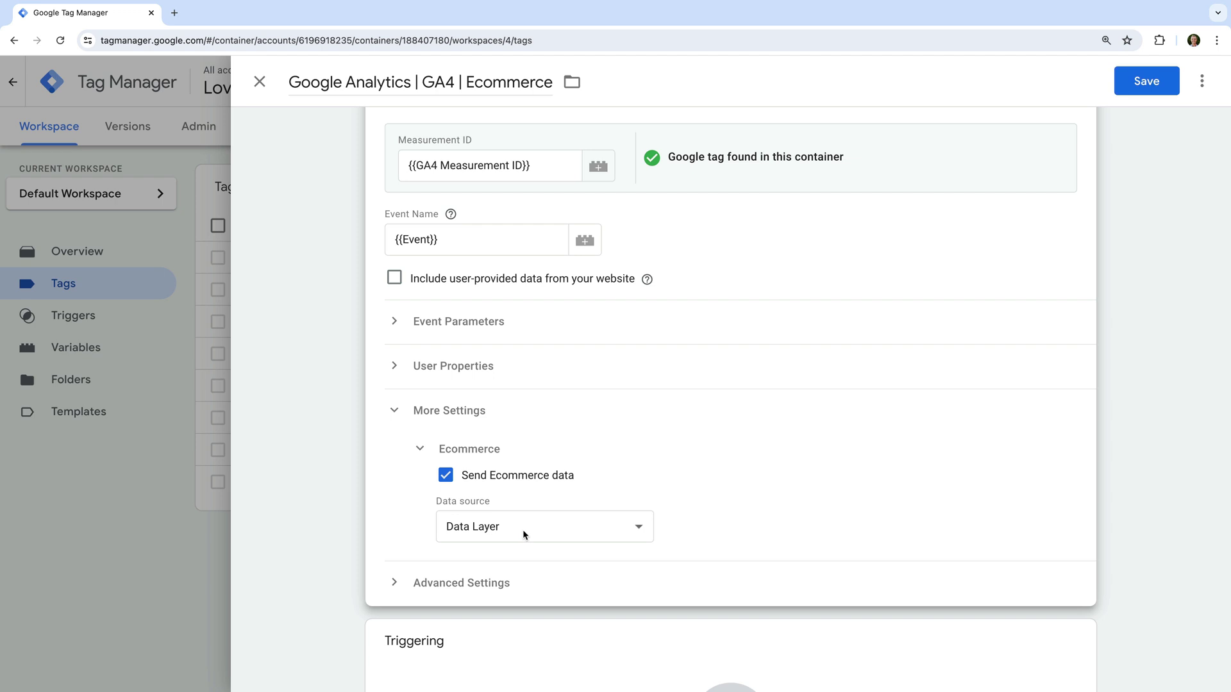
Step: Set the tag to fire on the Ecommerce | All Events trigger and save it
scroll(522, 530, "down", 3)
left_click(523, 536)
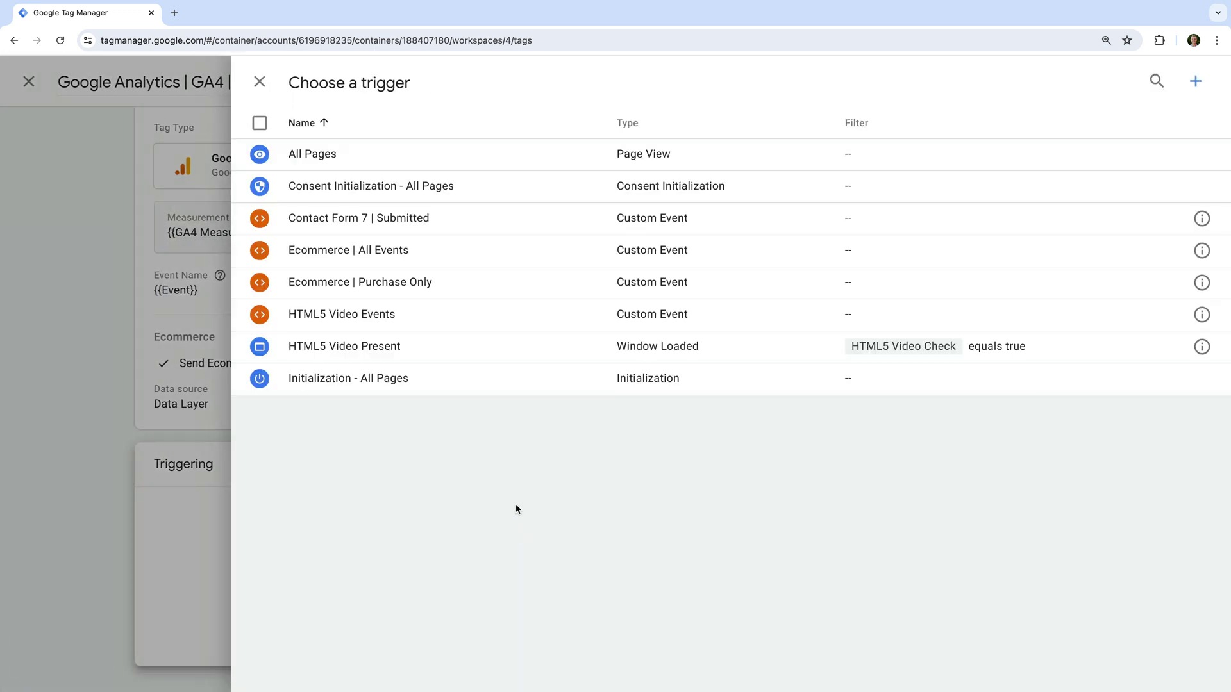
left_click(407, 256)
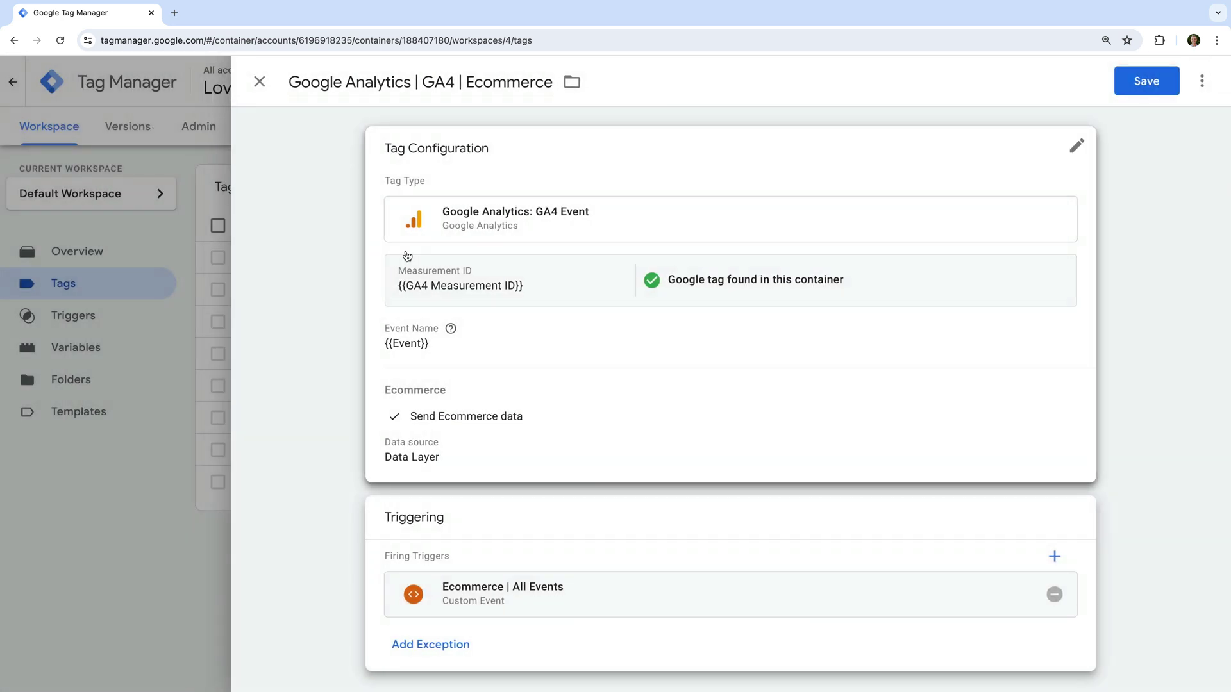
left_click(1148, 81)
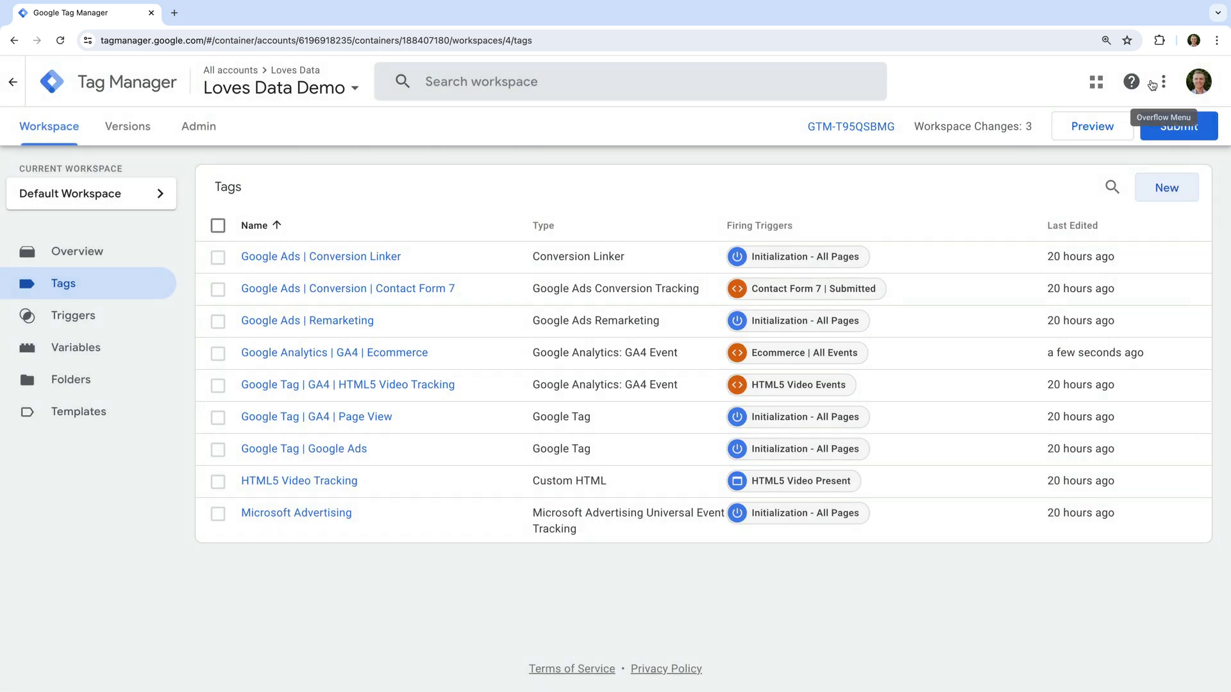
left_click(1064, 130)
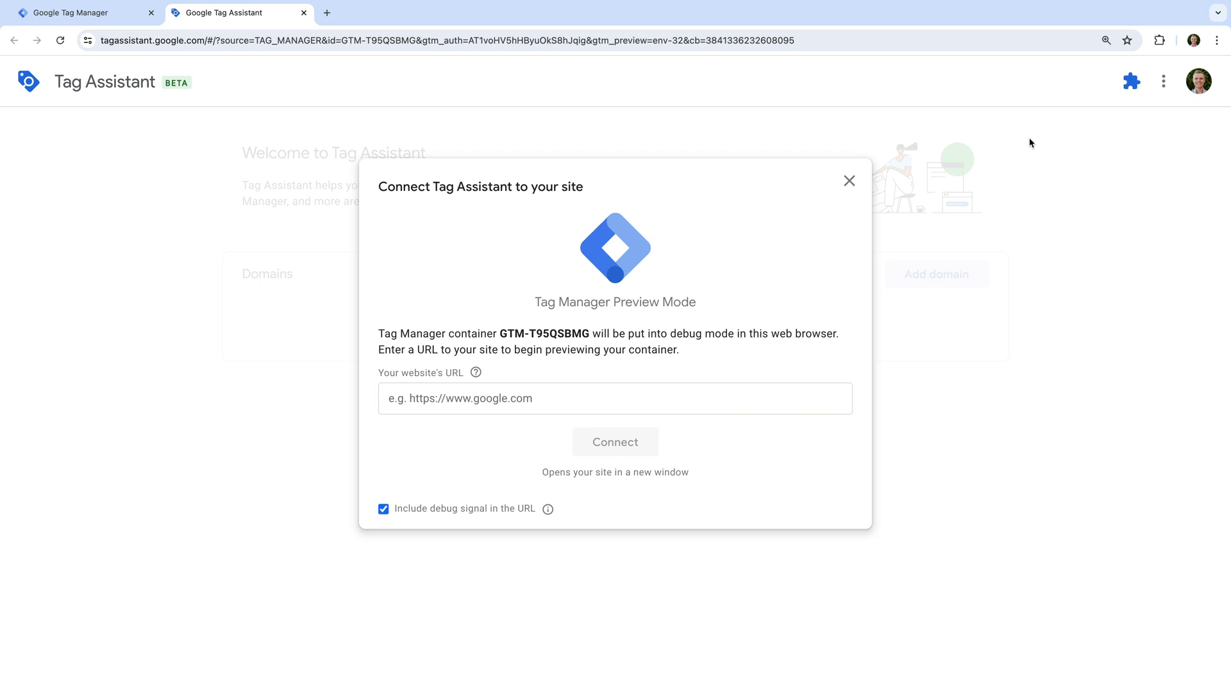
left_click(510, 397)
type("https://loves-data-demo.myshopify.com/")
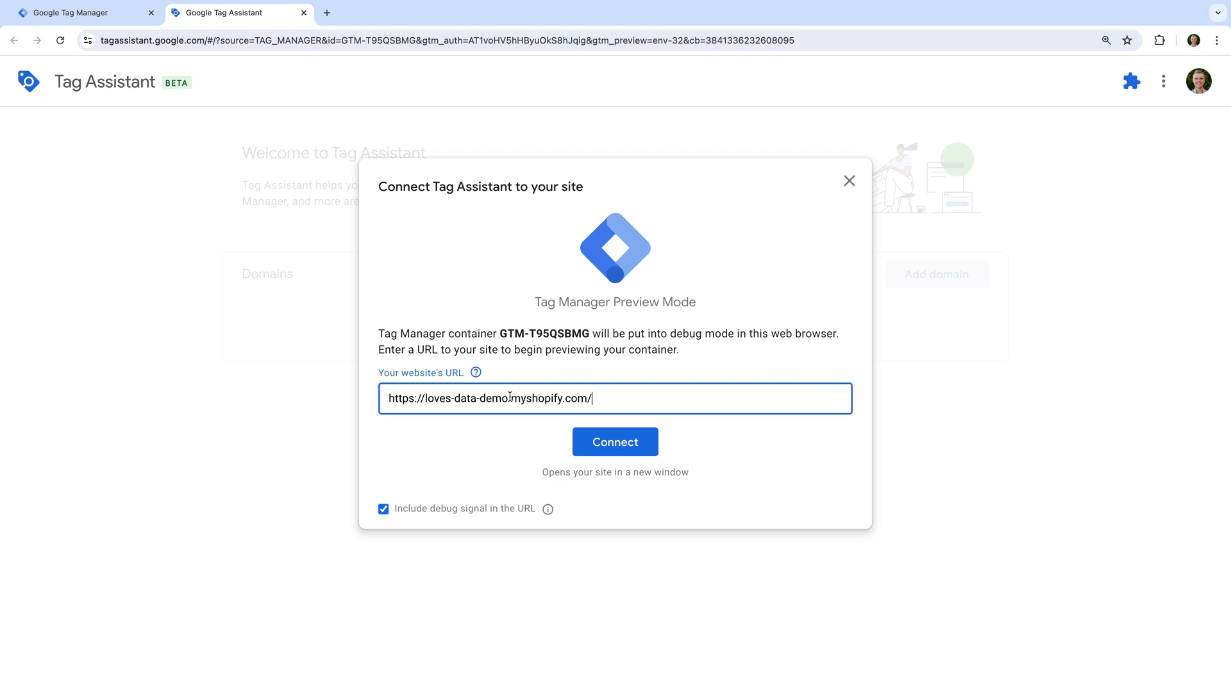
left_click(602, 448)
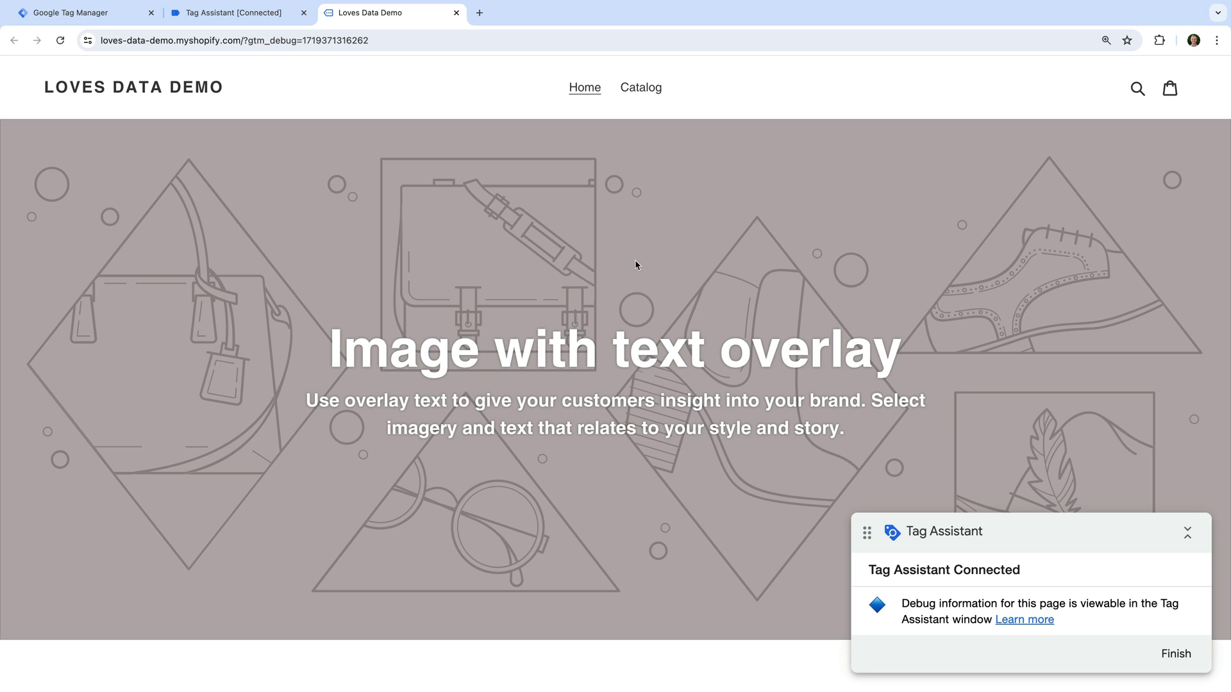
Step: Add a Small Loves Data T-Shirt from the Catalog to the cart and check out
left_click(650, 86)
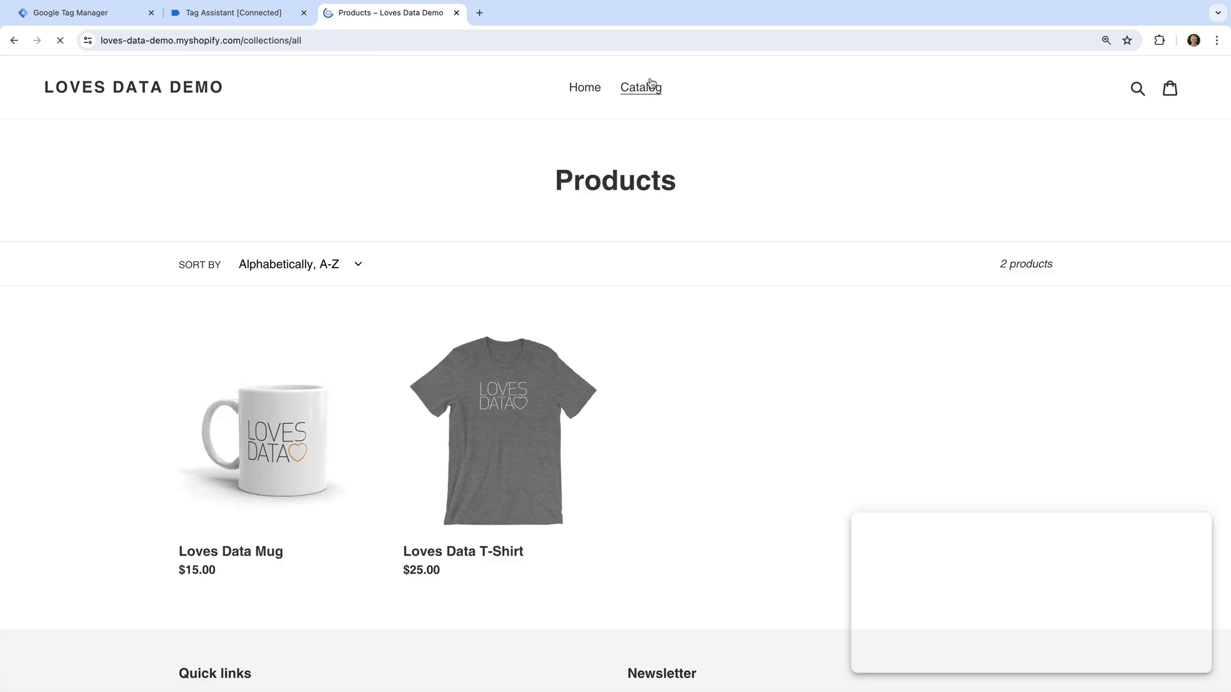
left_click(497, 402)
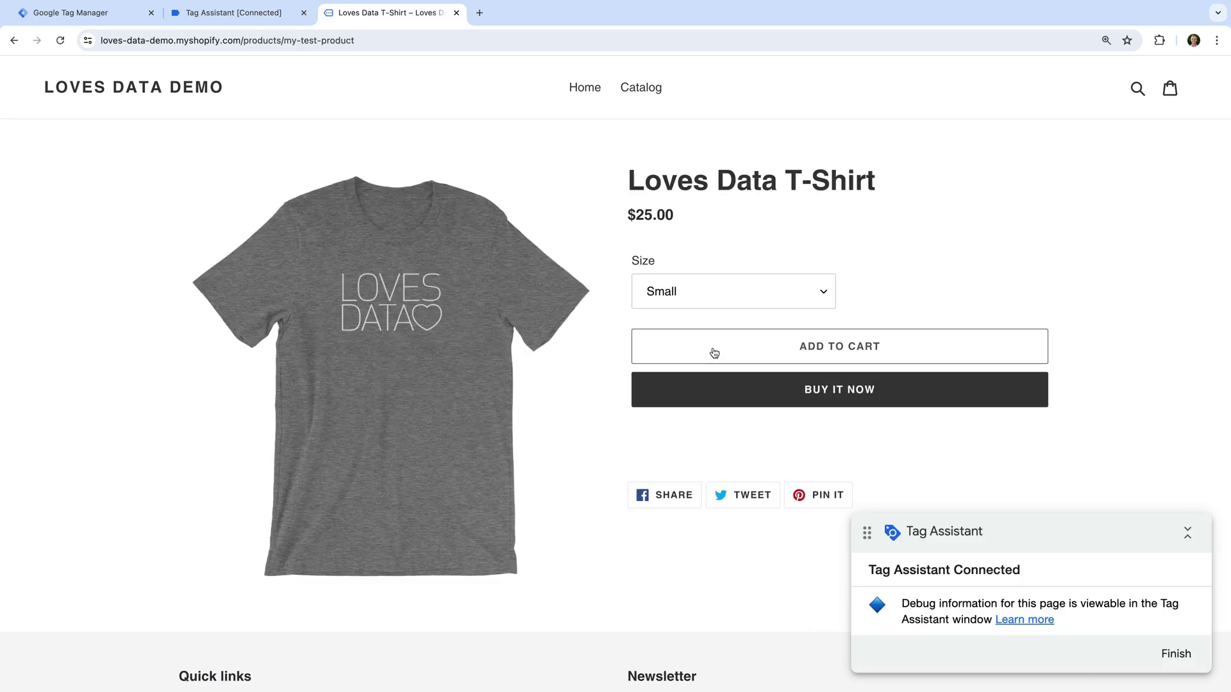
left_click(713, 348)
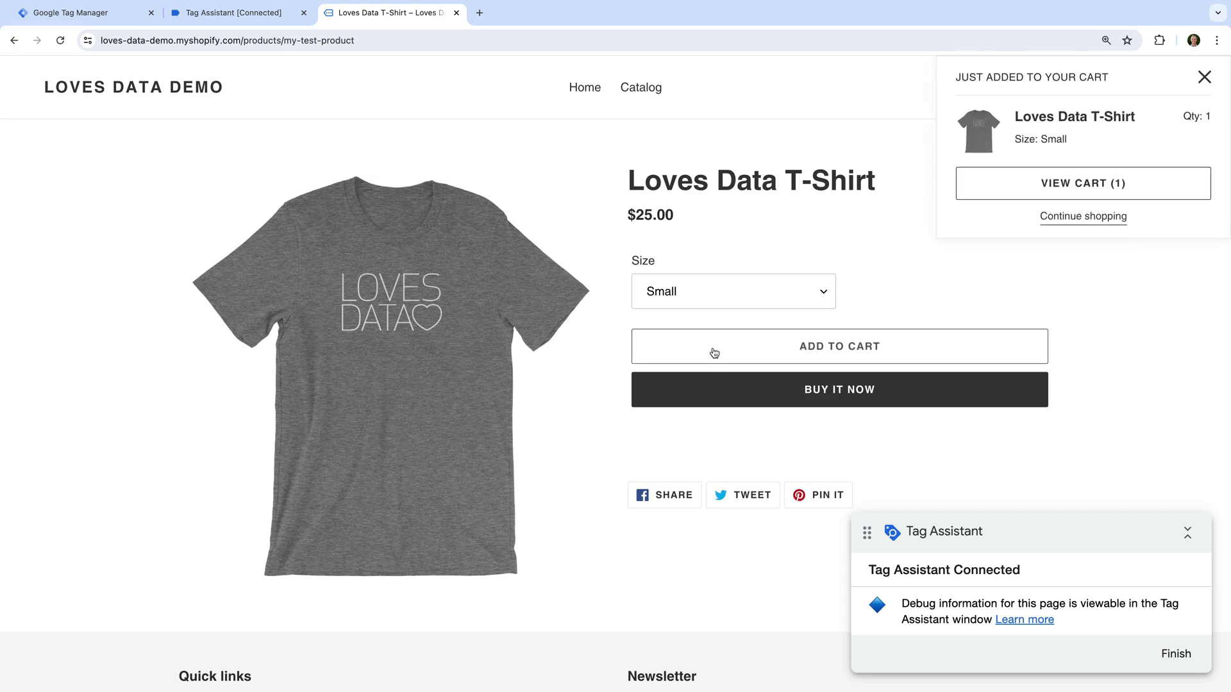
left_click(1058, 182)
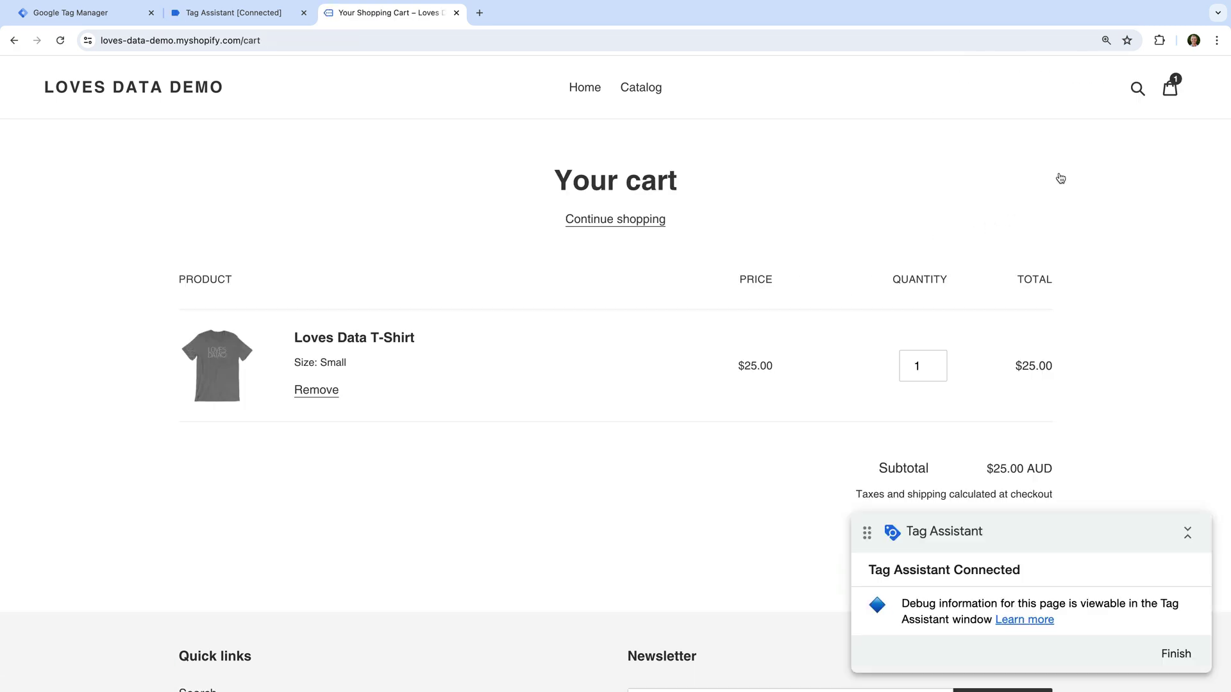
scroll(857, 348, "down", 3)
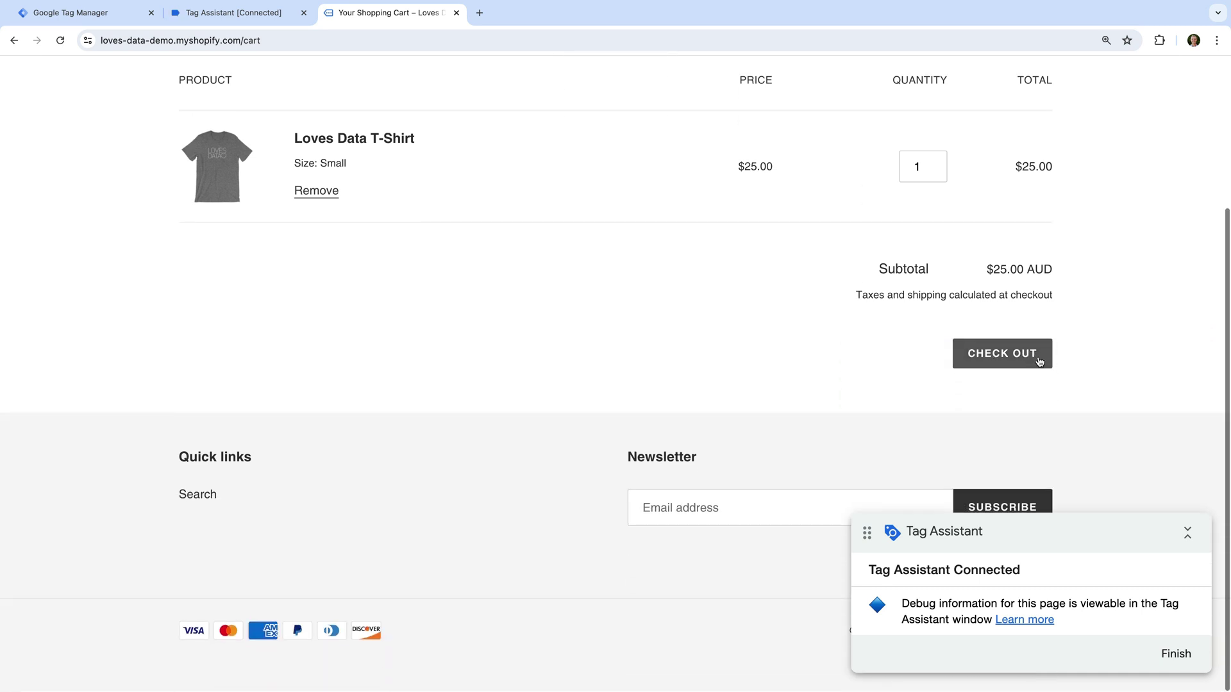
left_click(1022, 360)
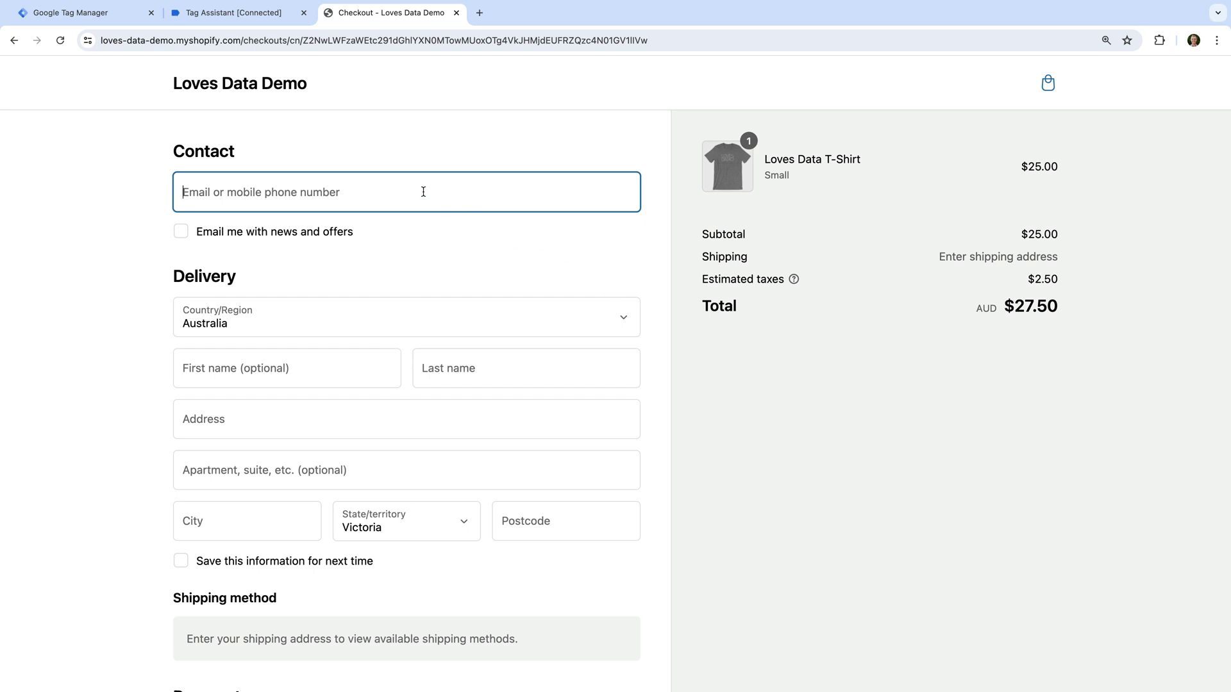
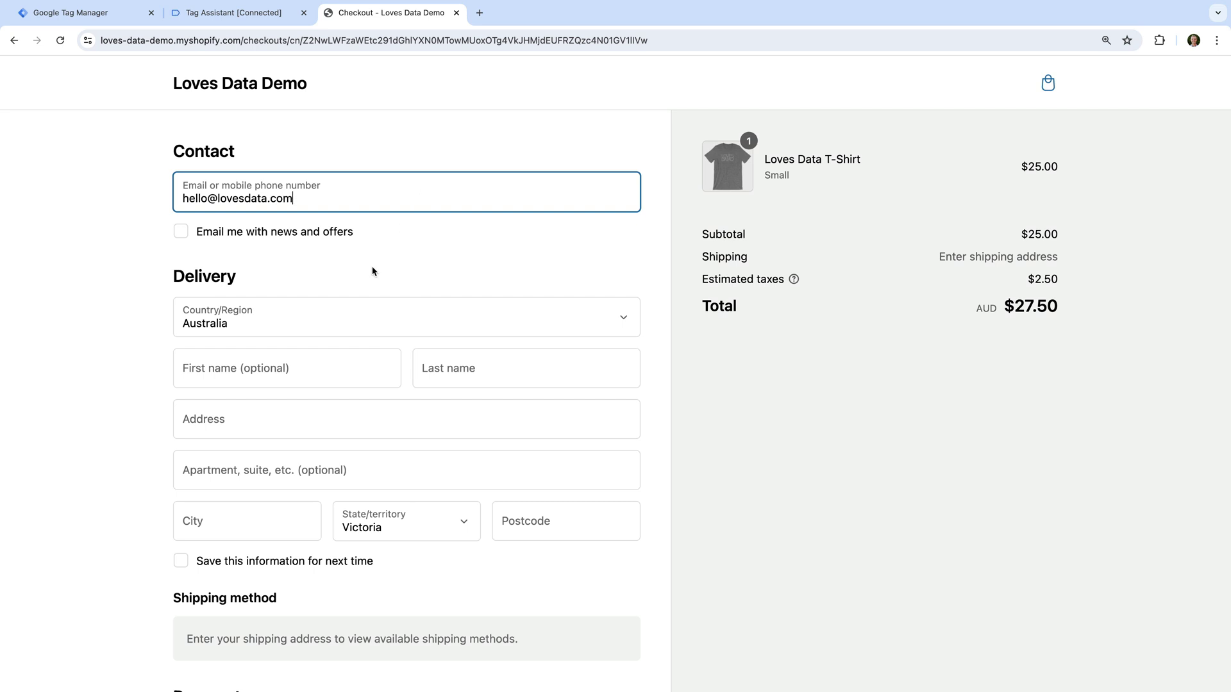
Step: Fill in the customer's e-mail, first and last name, street address and city
left_click(256, 380)
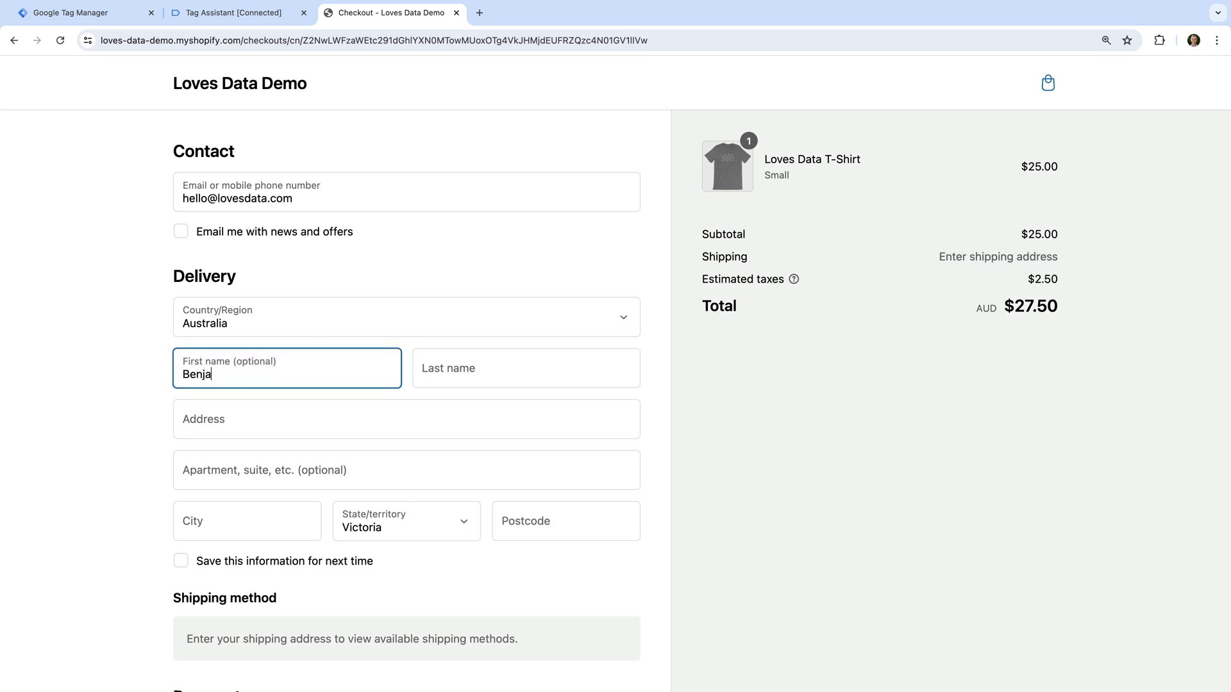
key("Tab")
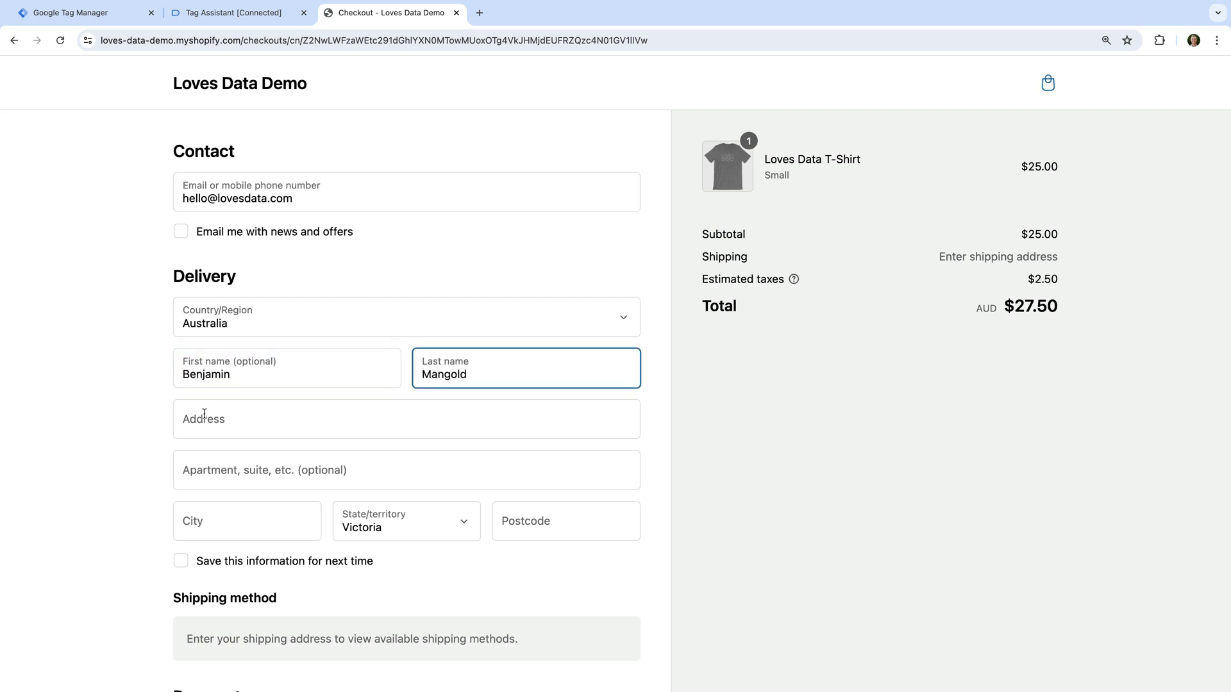
left_click(204, 414)
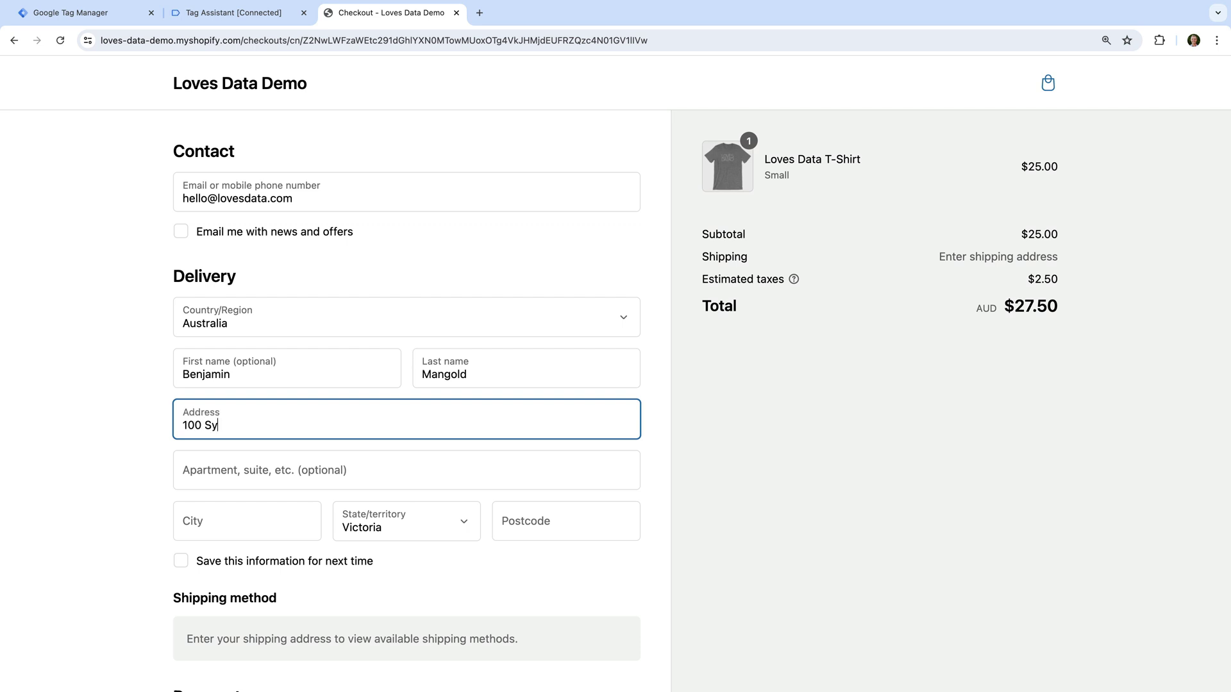
left_click(199, 524)
type("Sydney")
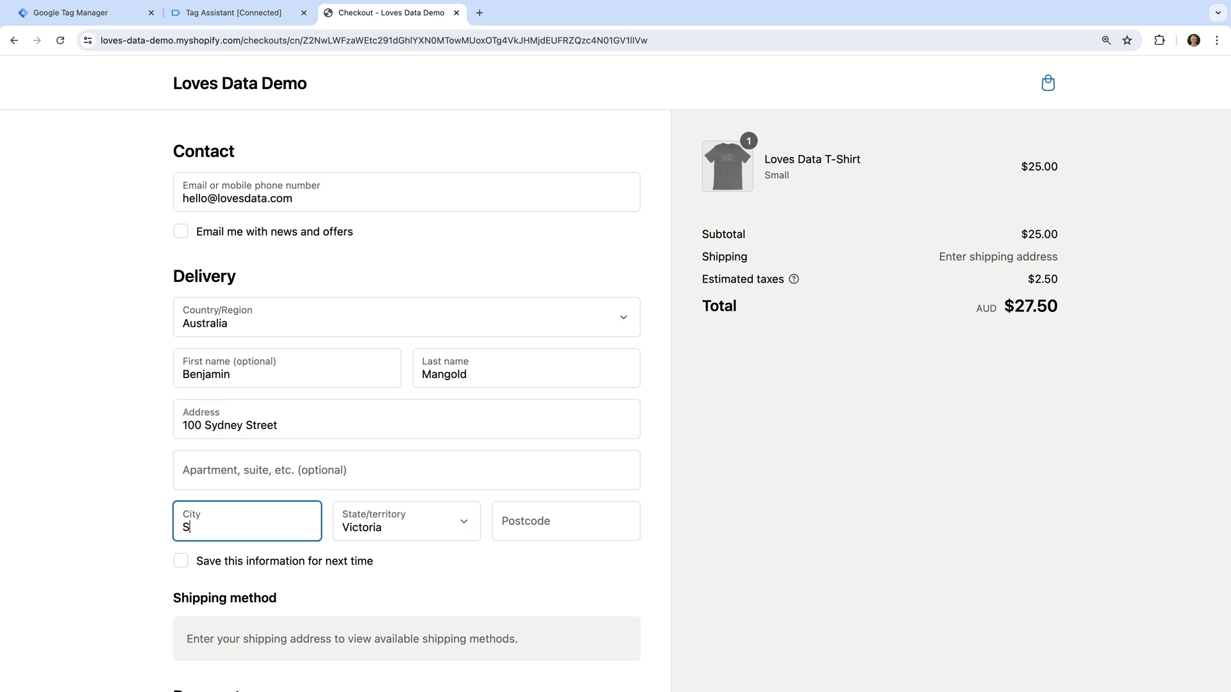
Step: Choose the state, enter the postcode, and select Express shipping instead of Standard
left_click(370, 526)
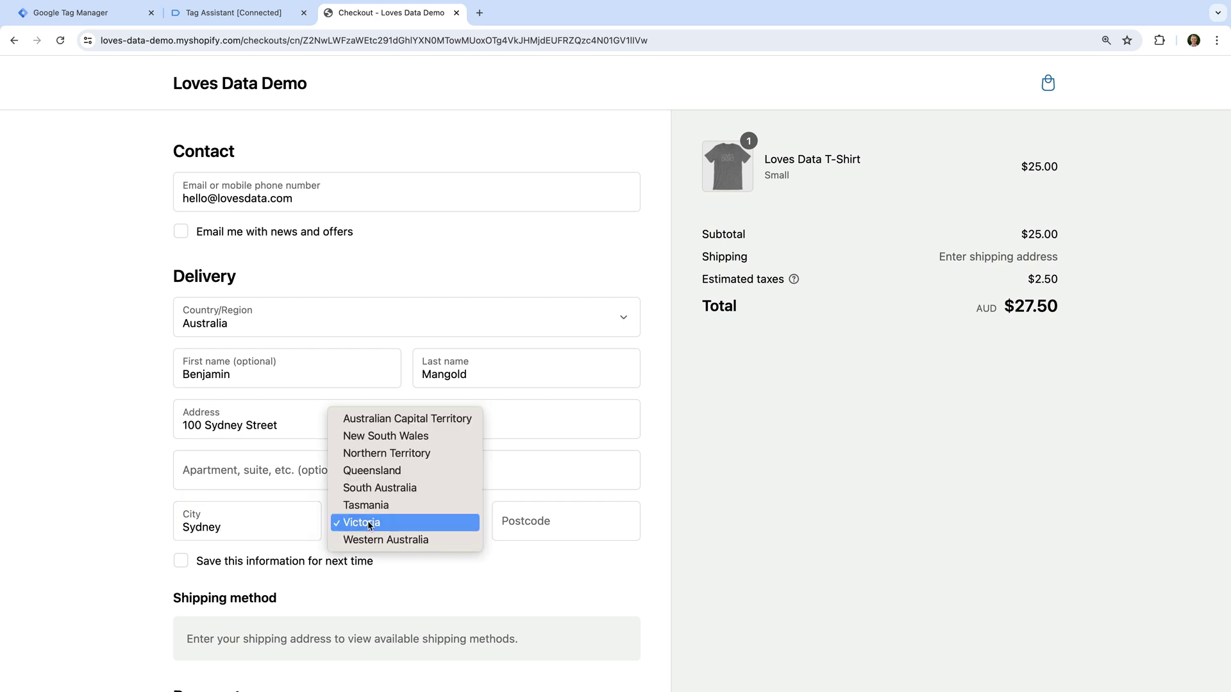
key("n")
key("Return")
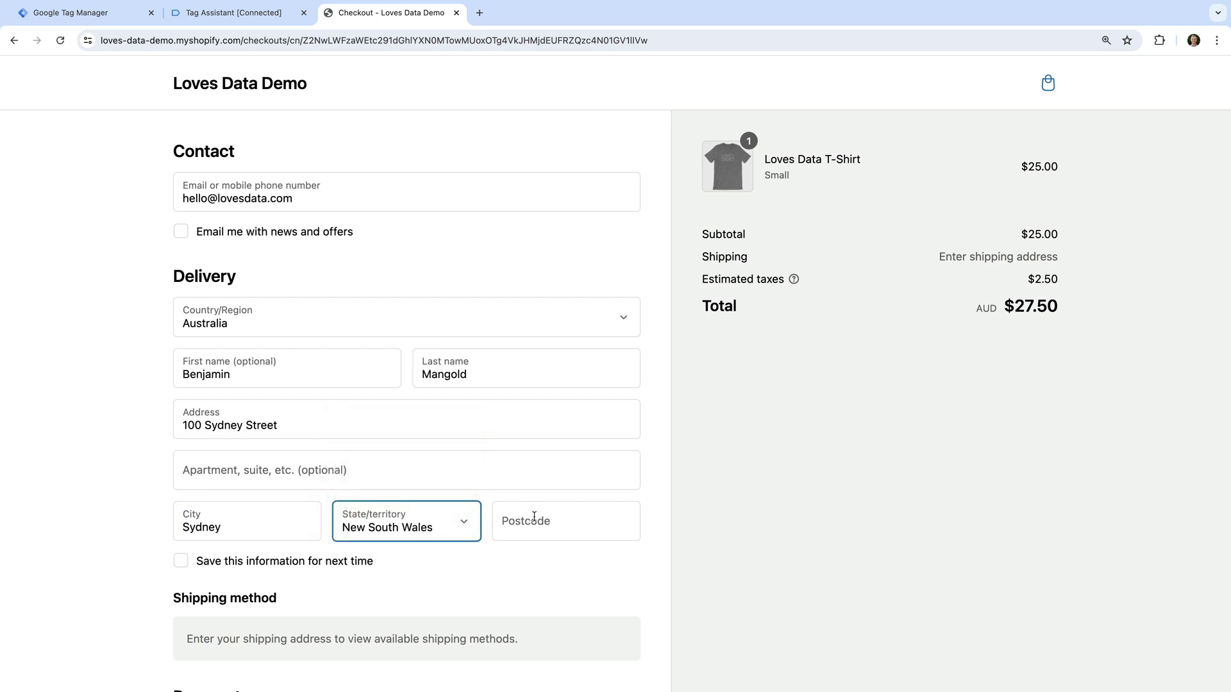
left_click(534, 518)
type("2000")
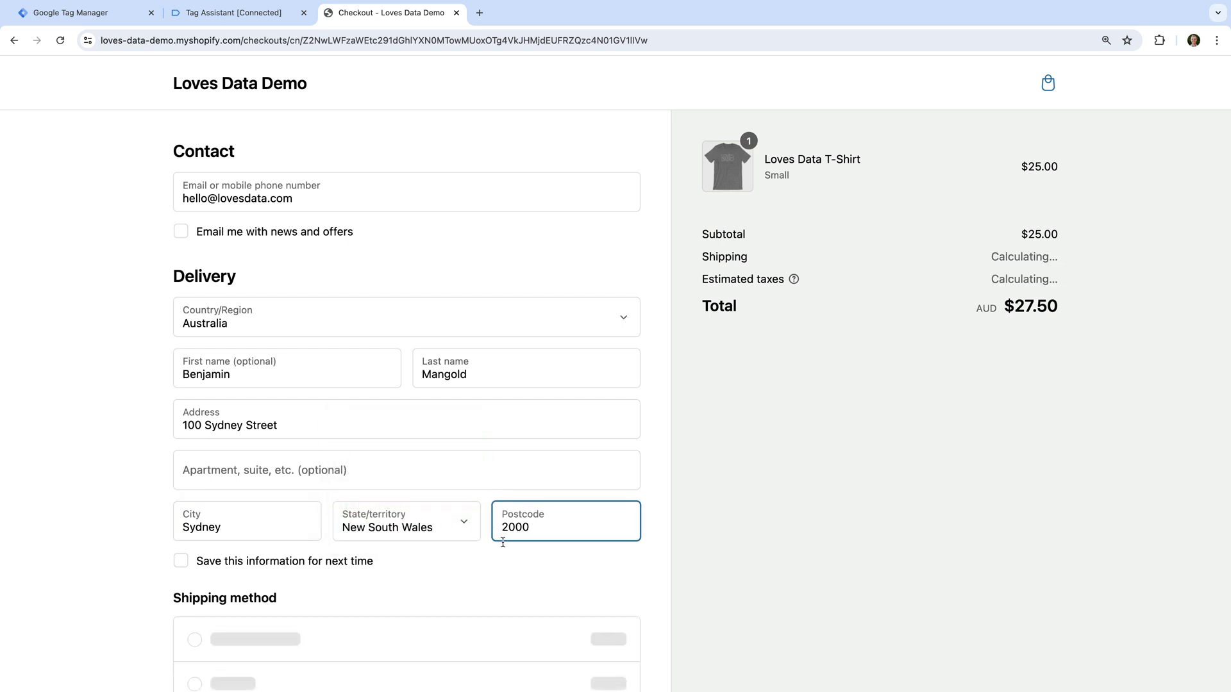
left_click(471, 566)
scroll(472, 566, "down", 5)
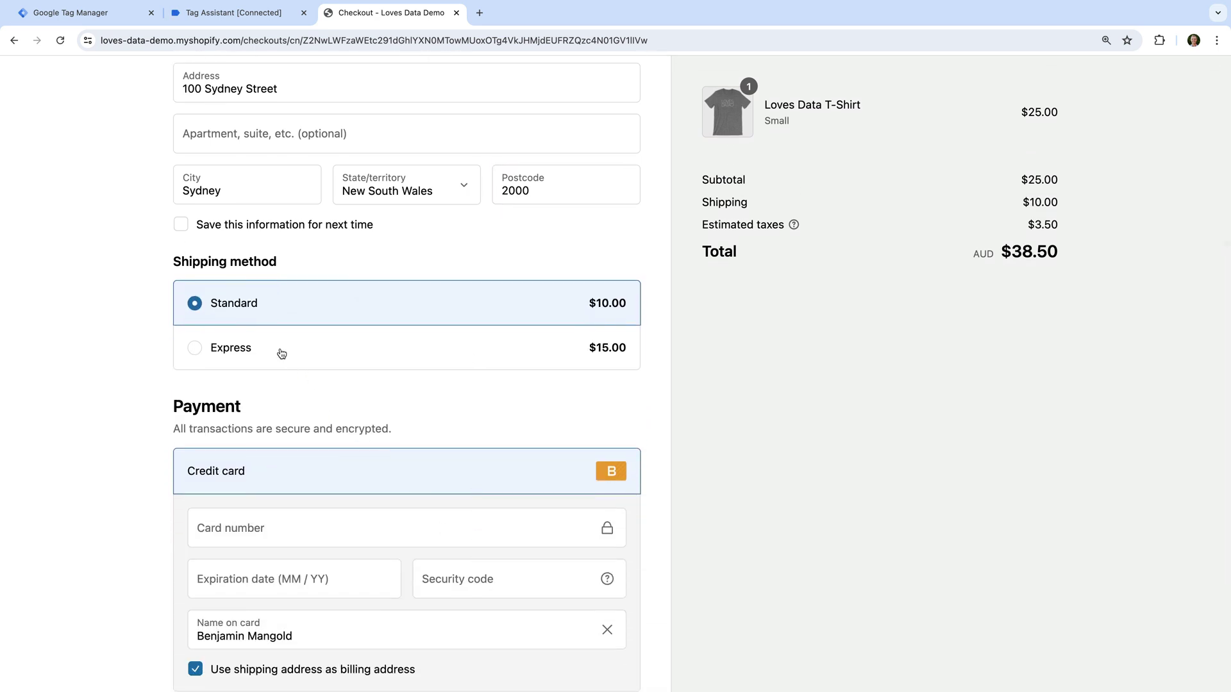
left_click(281, 354)
scroll(287, 482, "down", 2)
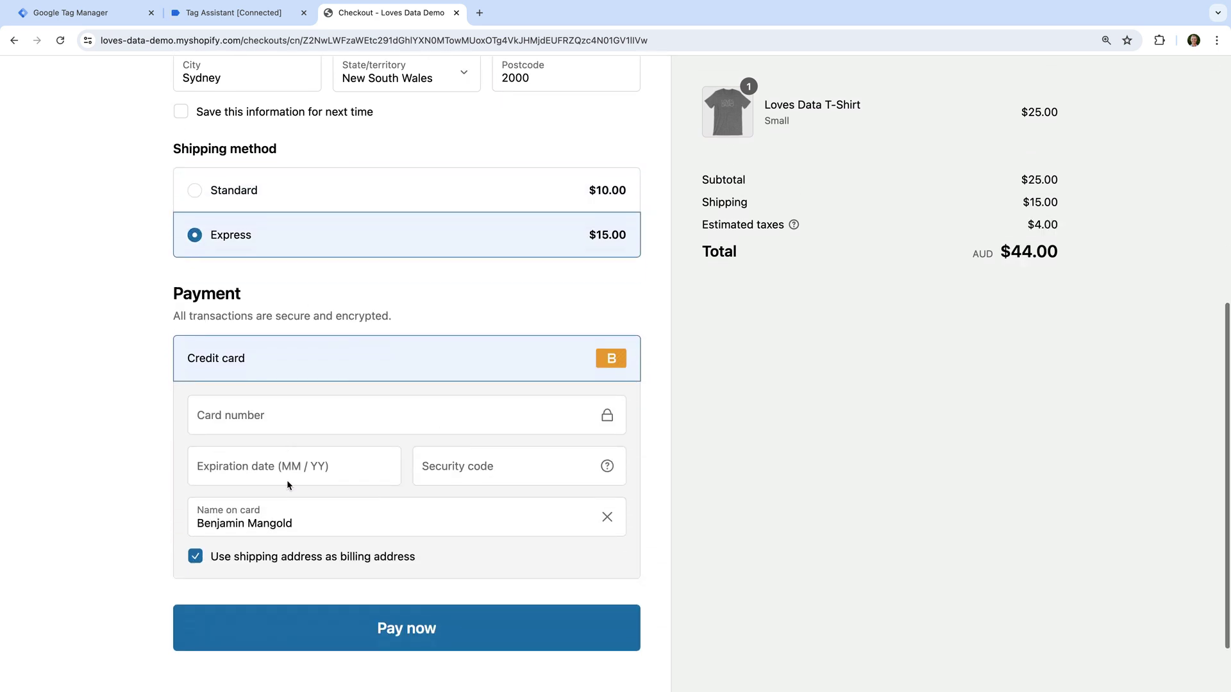
Step: Enter the test card number, expiry date and security code, then pay now
left_click(283, 415)
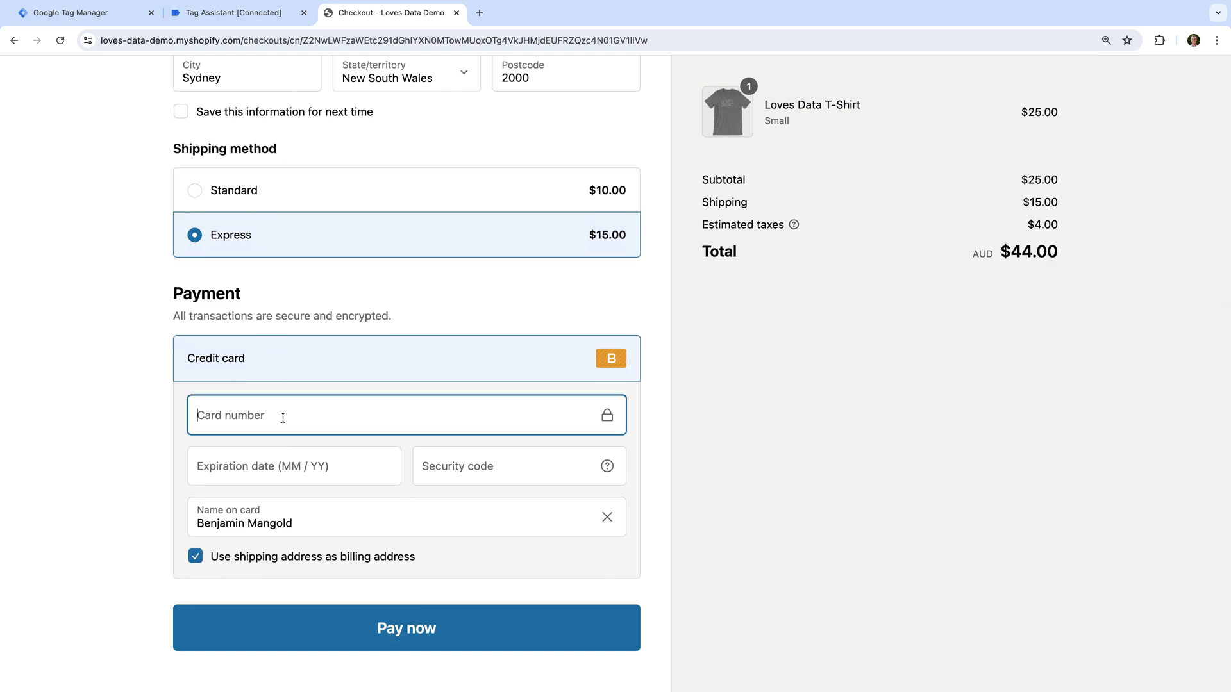
type("1")
key("Tab")
type("12 / ")
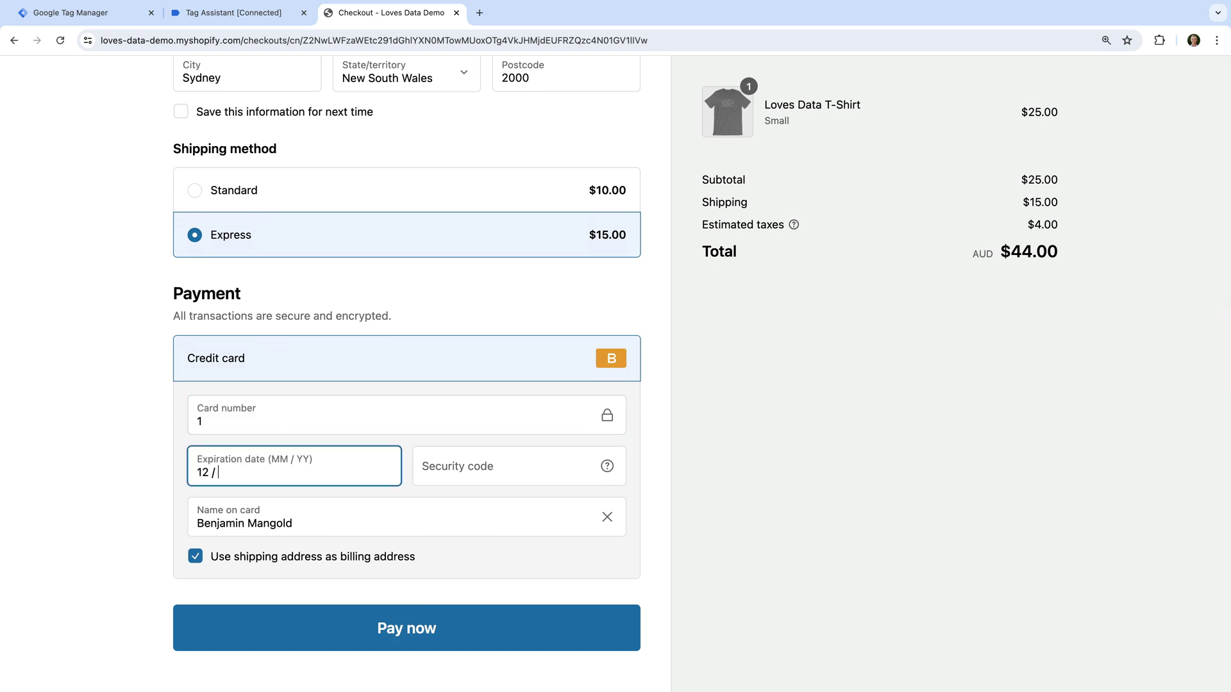
type("26")
left_click(432, 470)
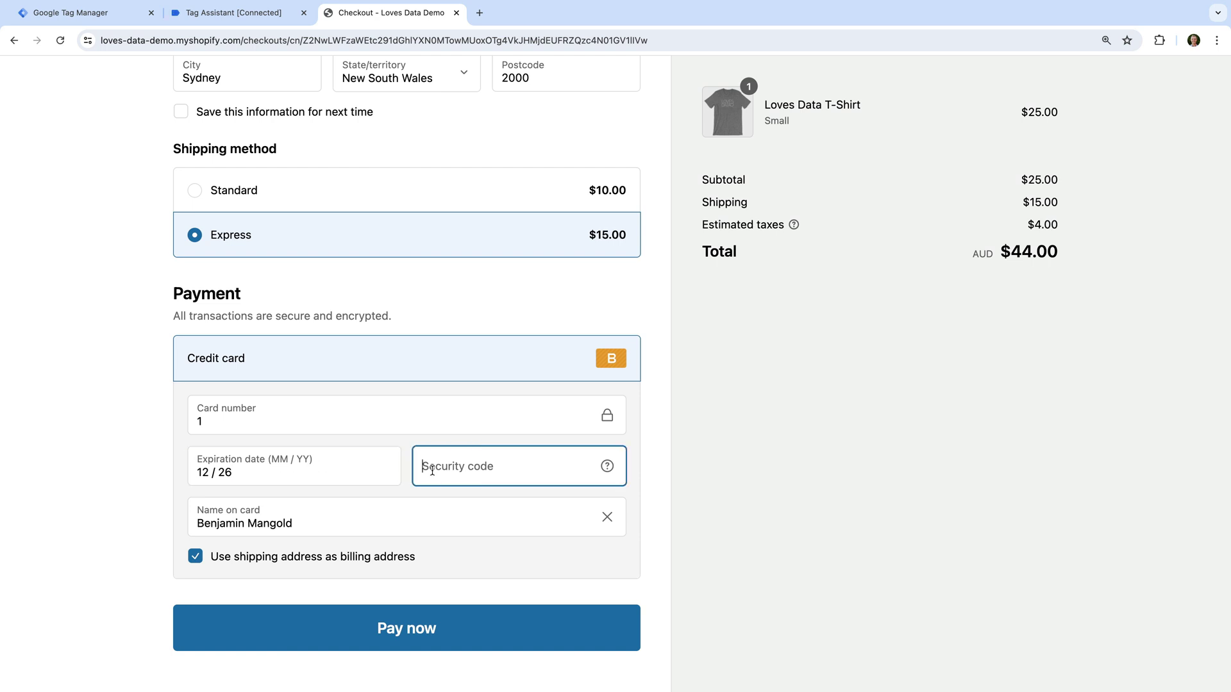
type("123")
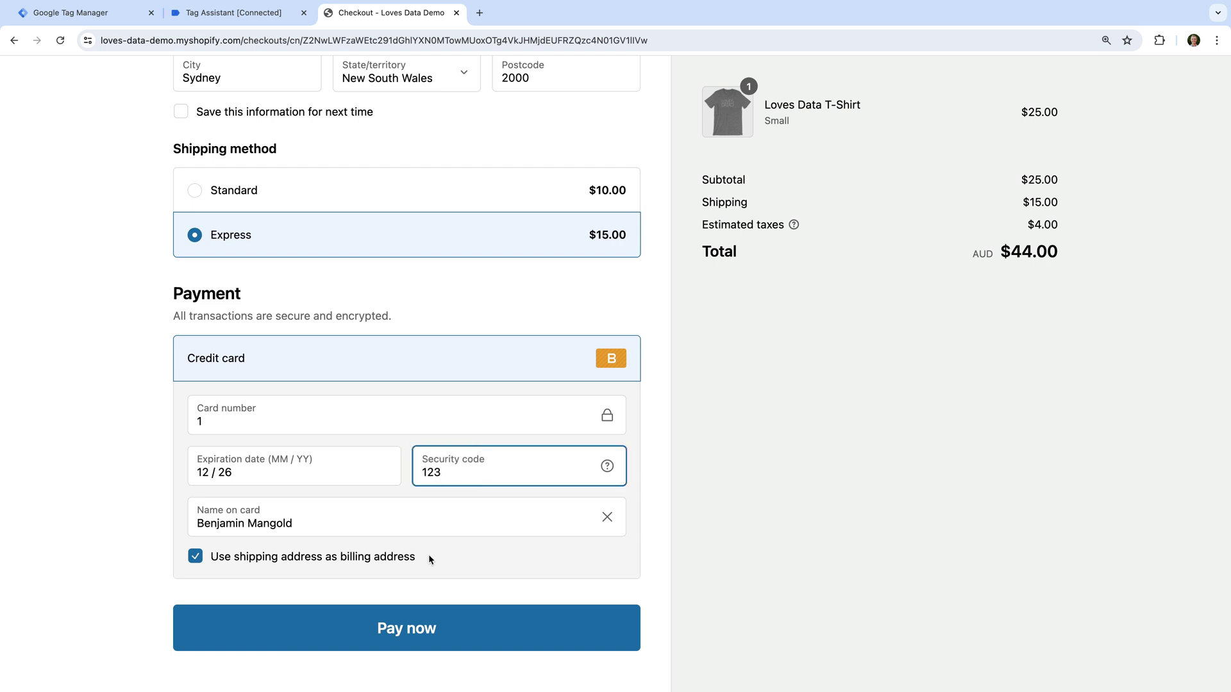
left_click(423, 631)
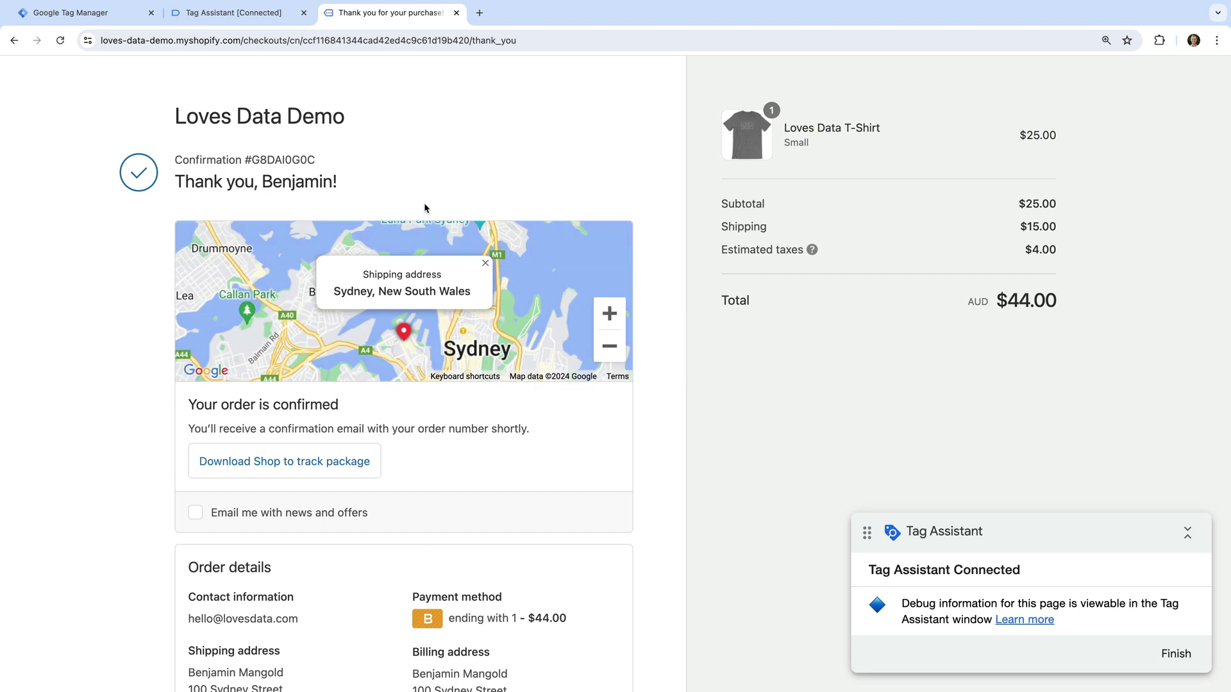
Step: In the Tag Assistant debug view, open the purchase event's Data Layer tab
left_click(259, 20)
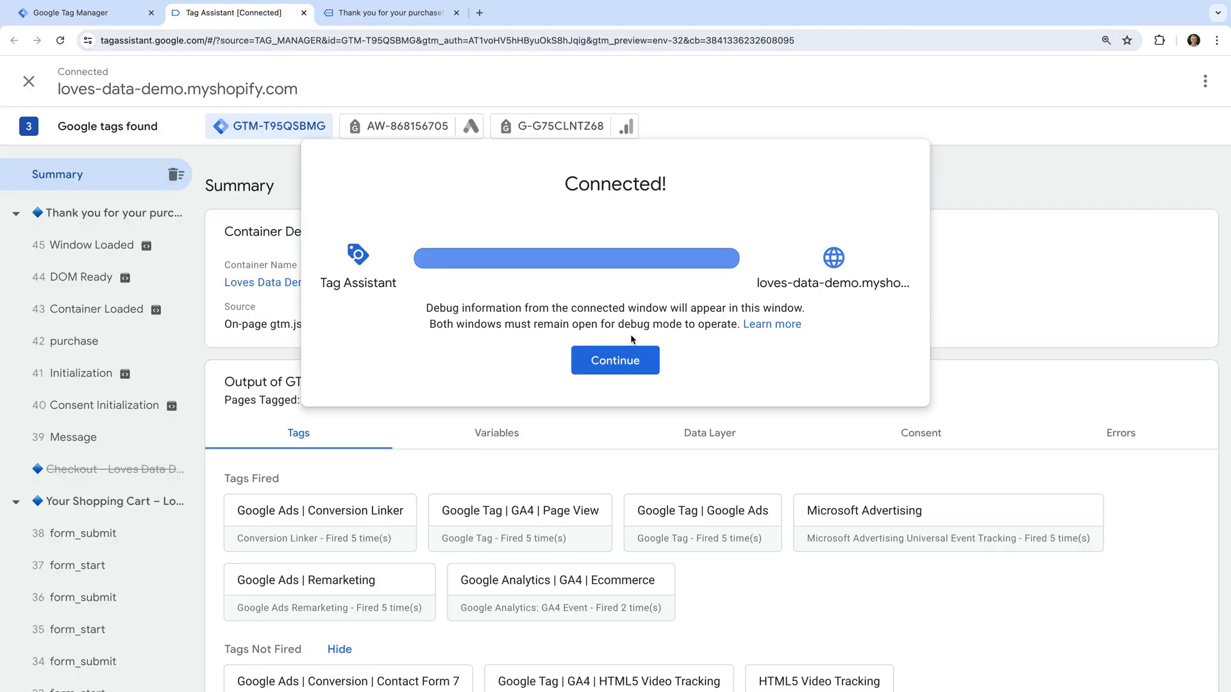
left_click(631, 356)
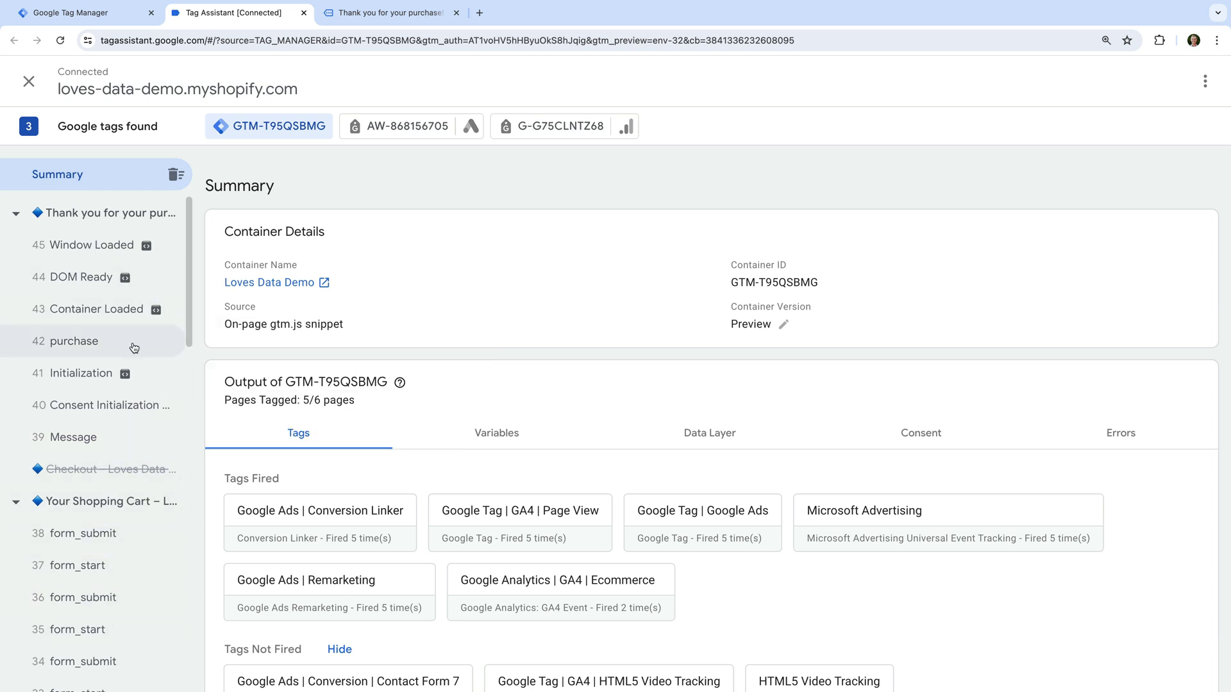
left_click(87, 354)
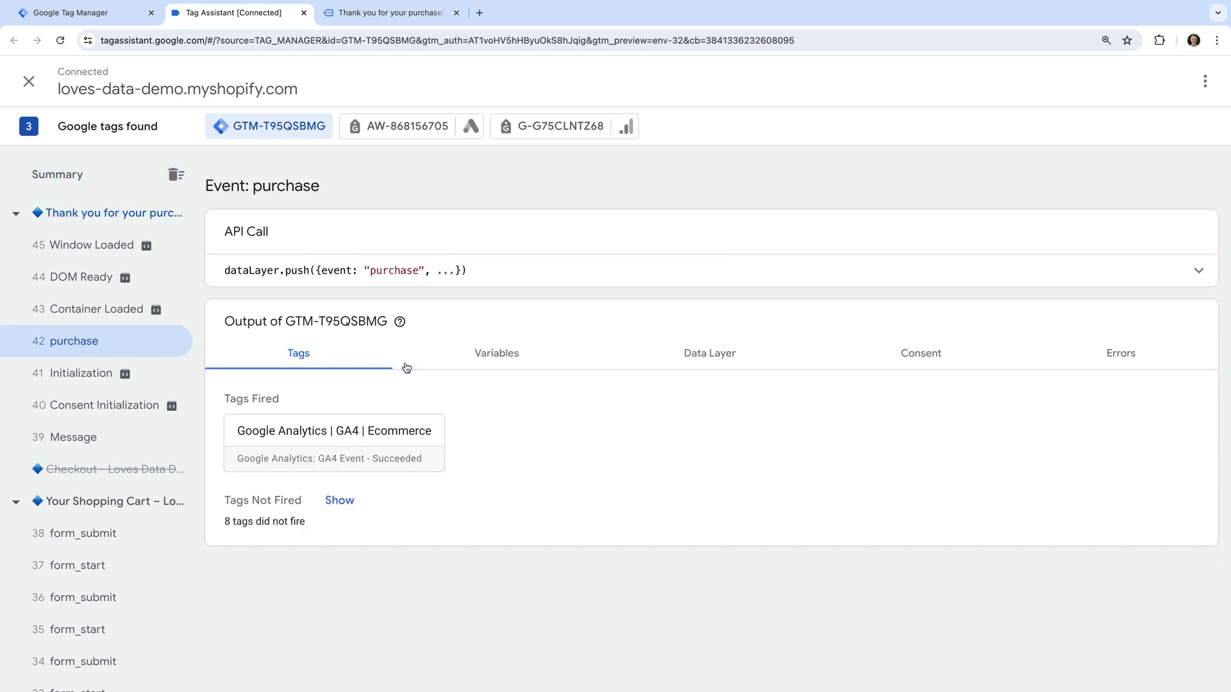
left_click(725, 366)
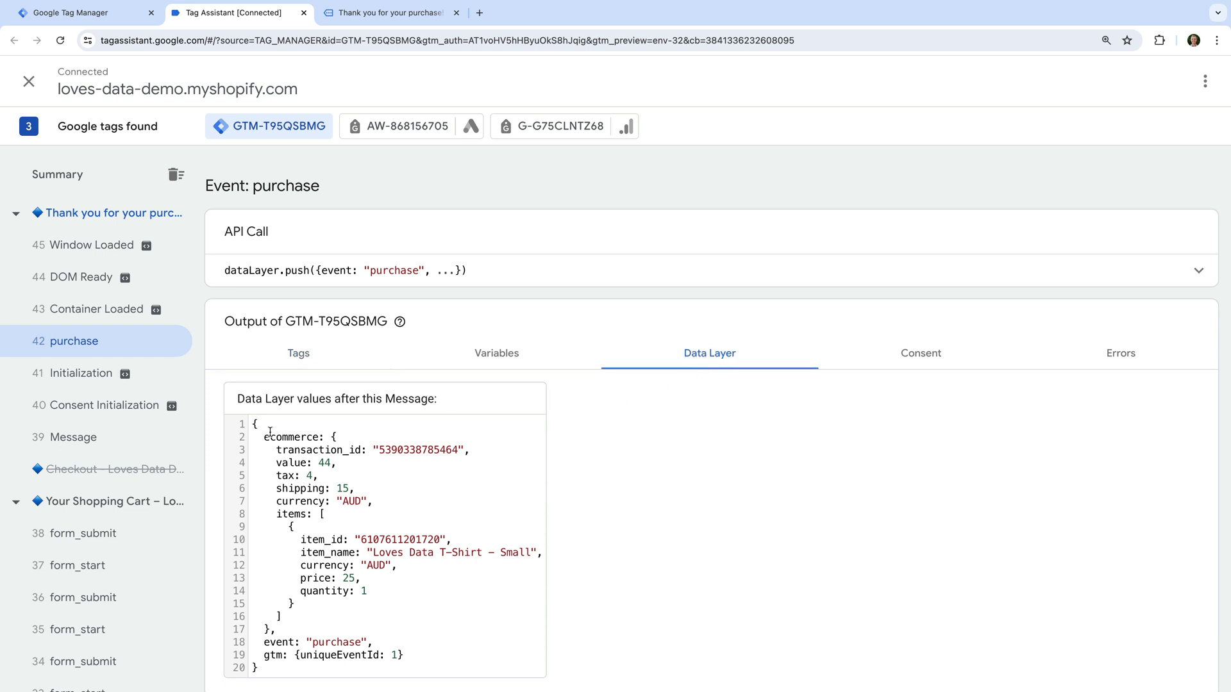
Step: Highlight the ecommerce object's transaction_id, value and items, then close the thank-you page
left_click_drag(263, 437, 319, 437)
left_click_drag(276, 450, 360, 450)
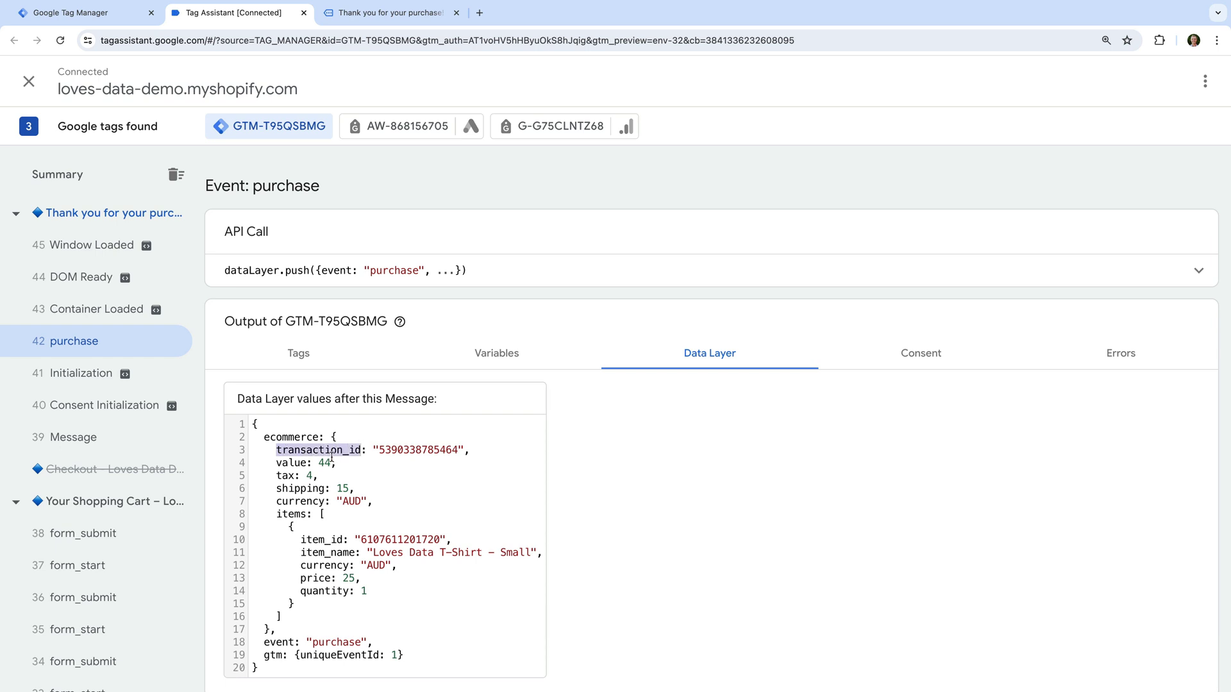
left_click_drag(278, 463, 308, 462)
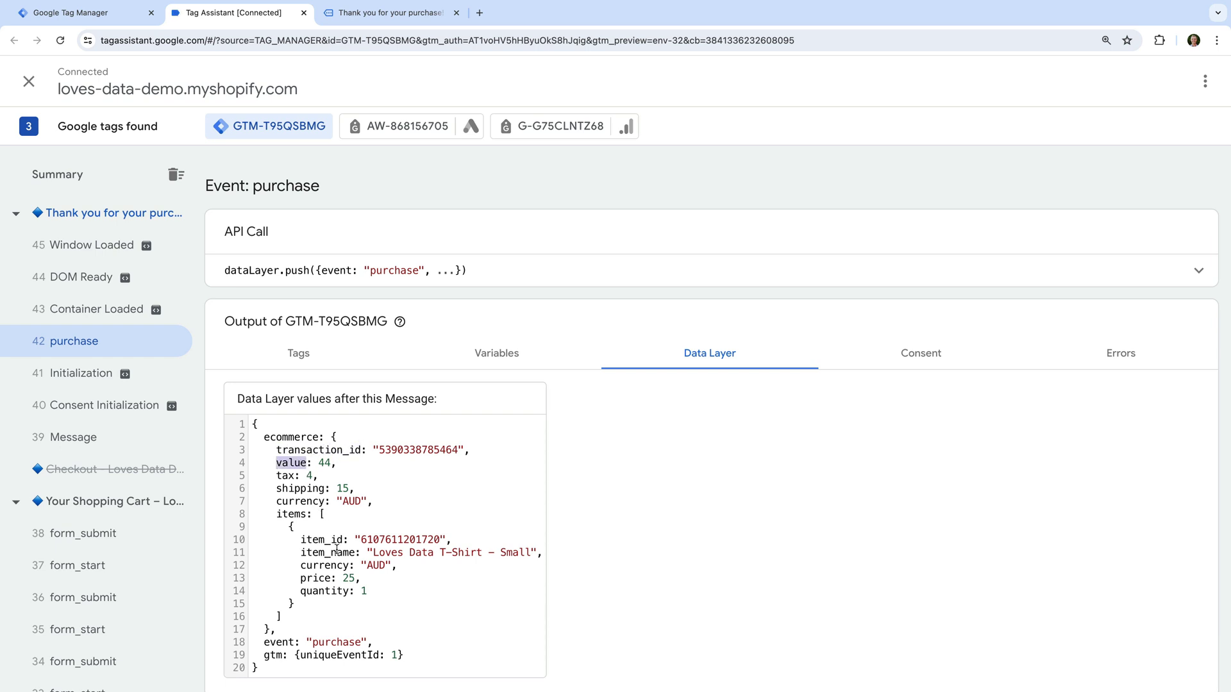
left_click_drag(277, 515, 431, 614)
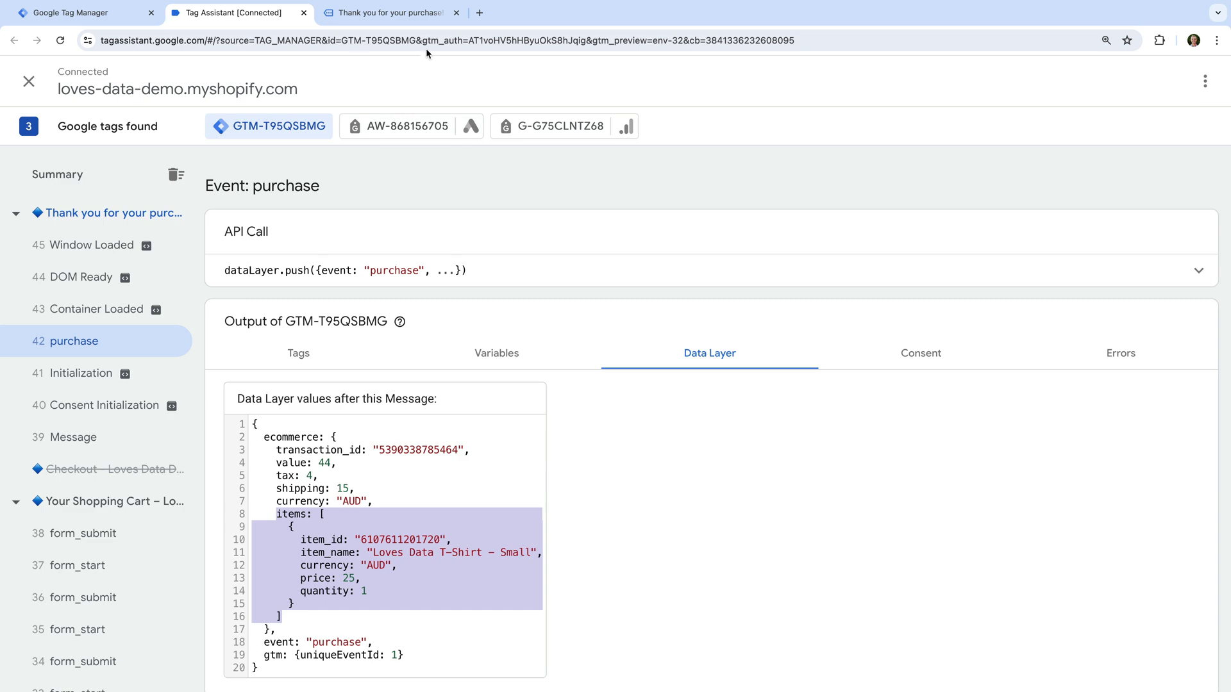
left_click(455, 14)
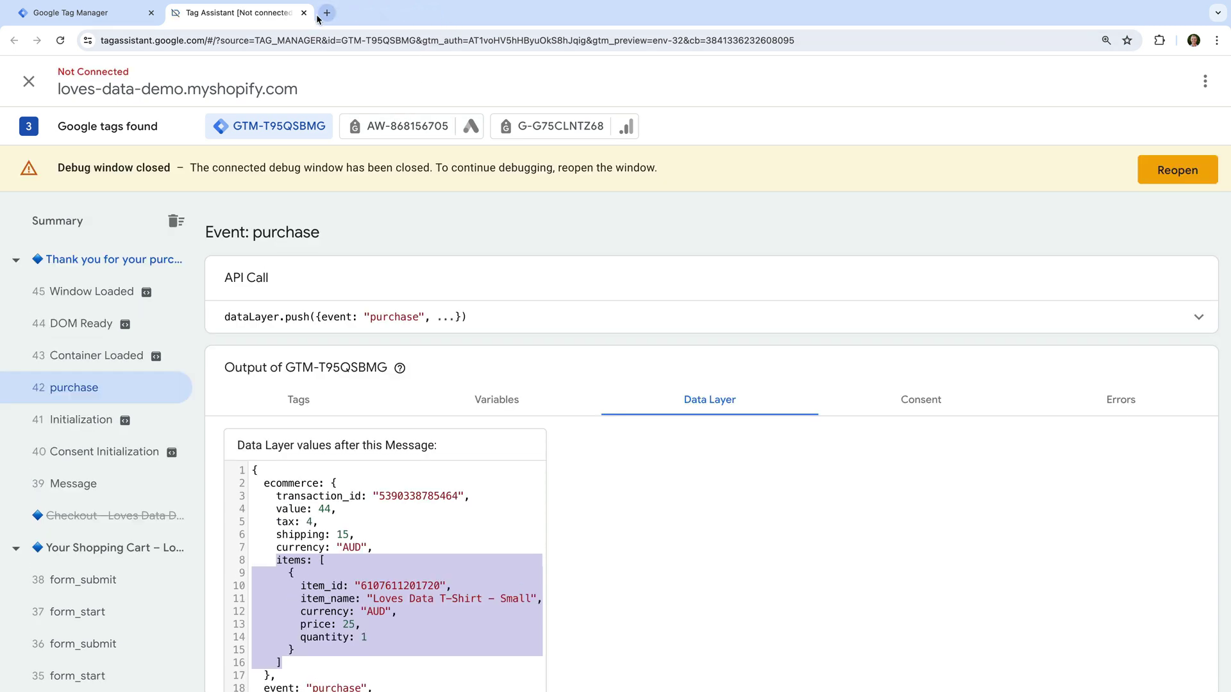
Step: Close Tag Assistant and start a new user-defined variable from the Variables page
left_click(304, 14)
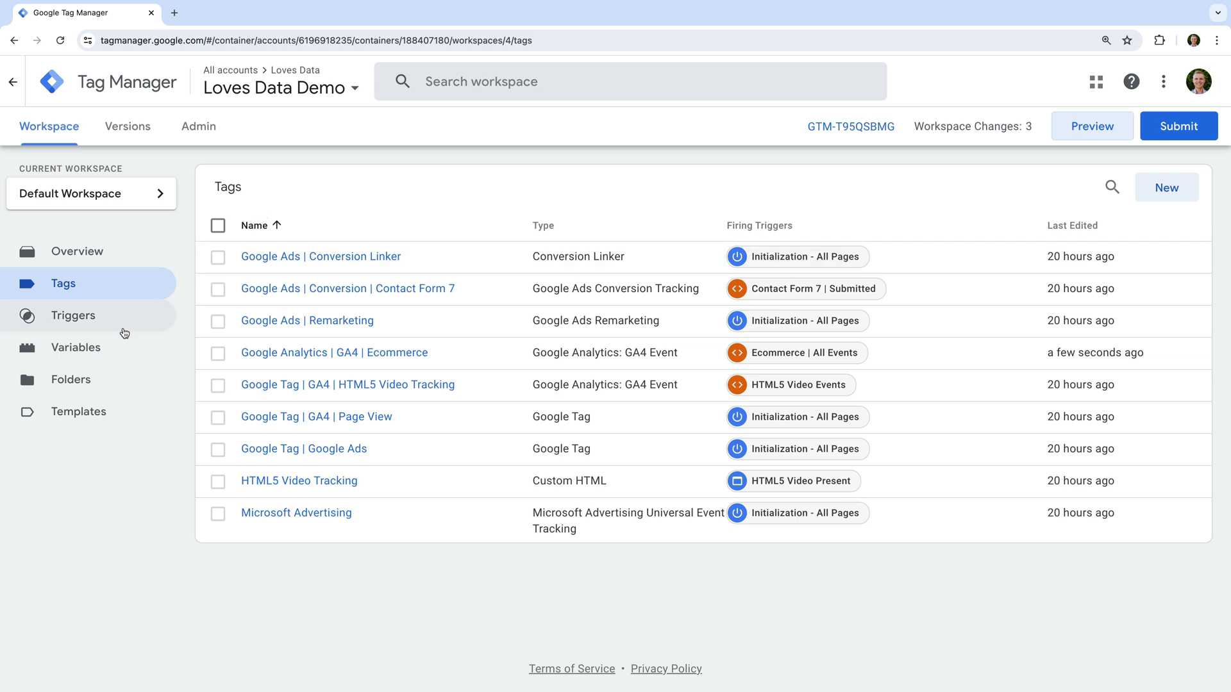
left_click(113, 348)
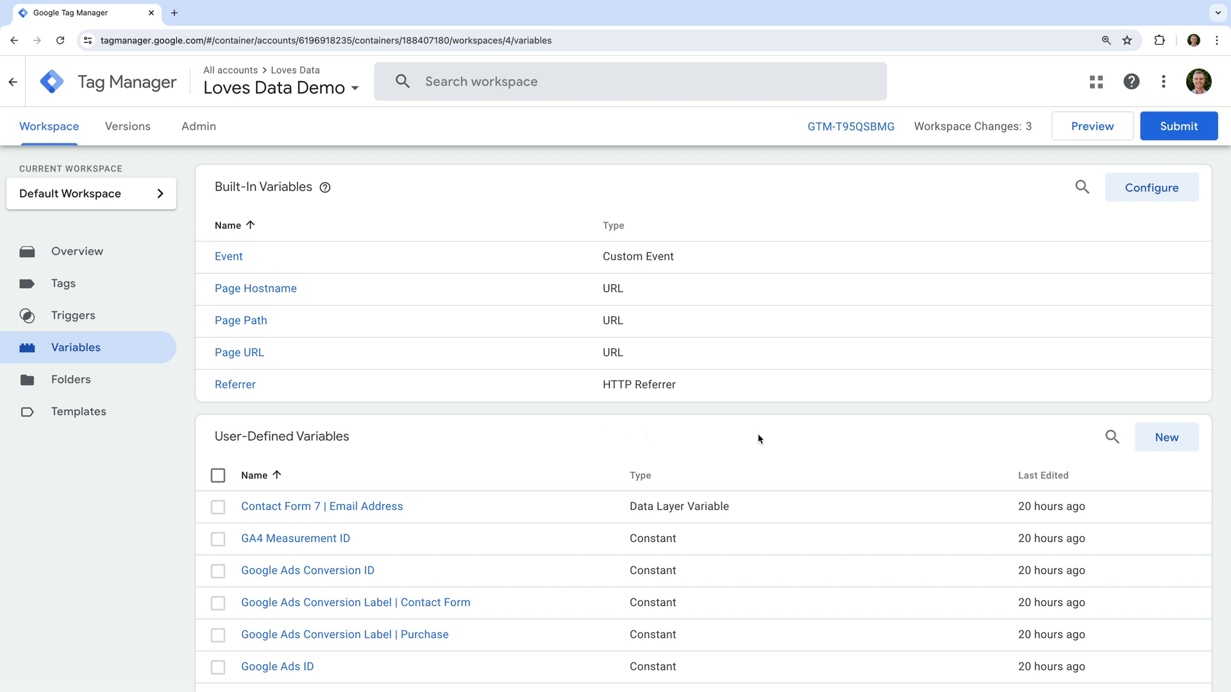
left_click(1174, 442)
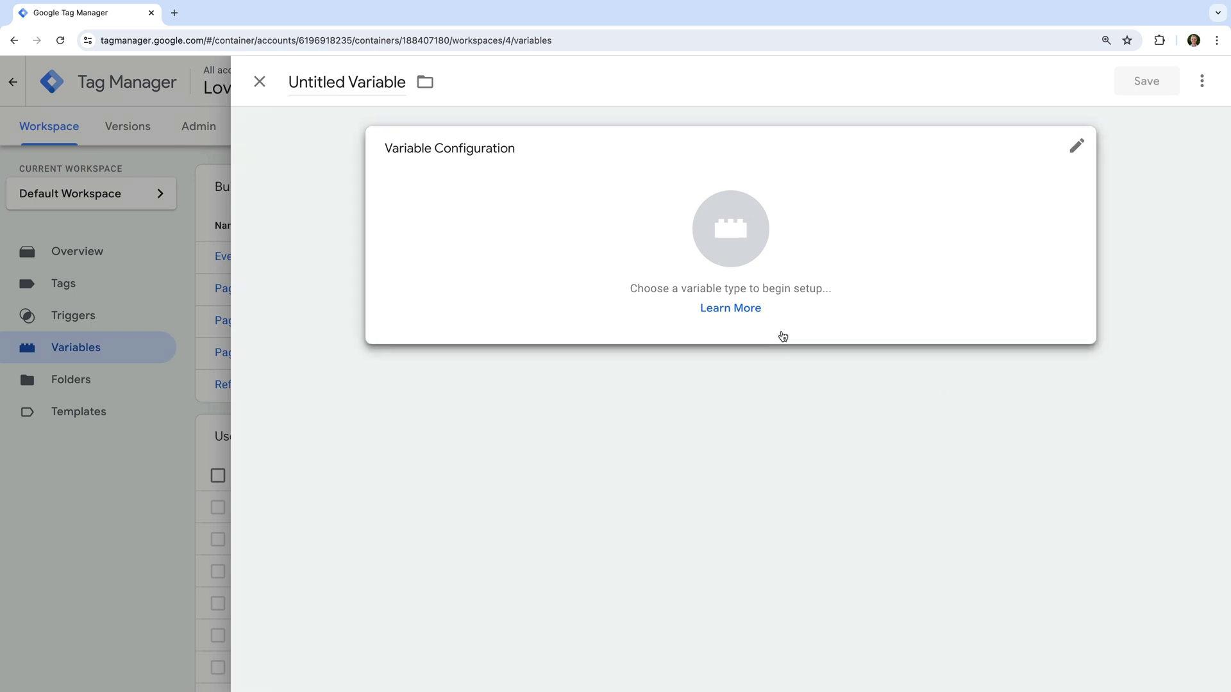
Step: Create and save a Data Layer Variable 'Ecommerce Value' with key ecommerce.value
triple_click(333, 82)
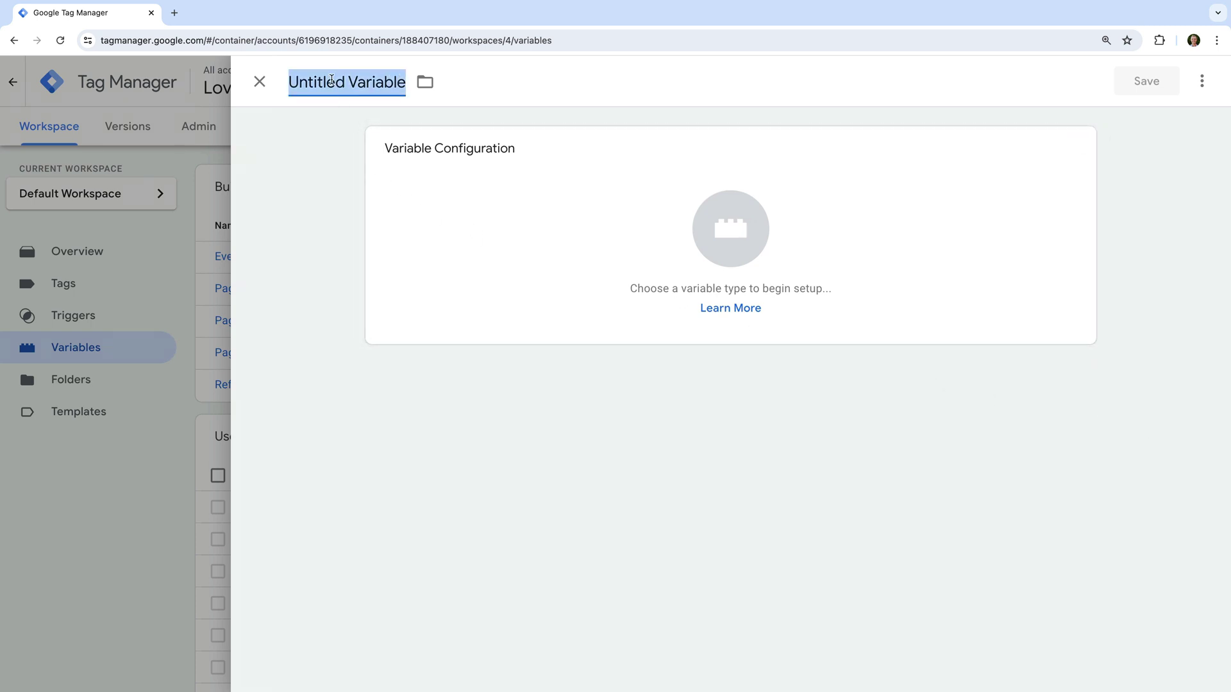
type("Ecommerc")
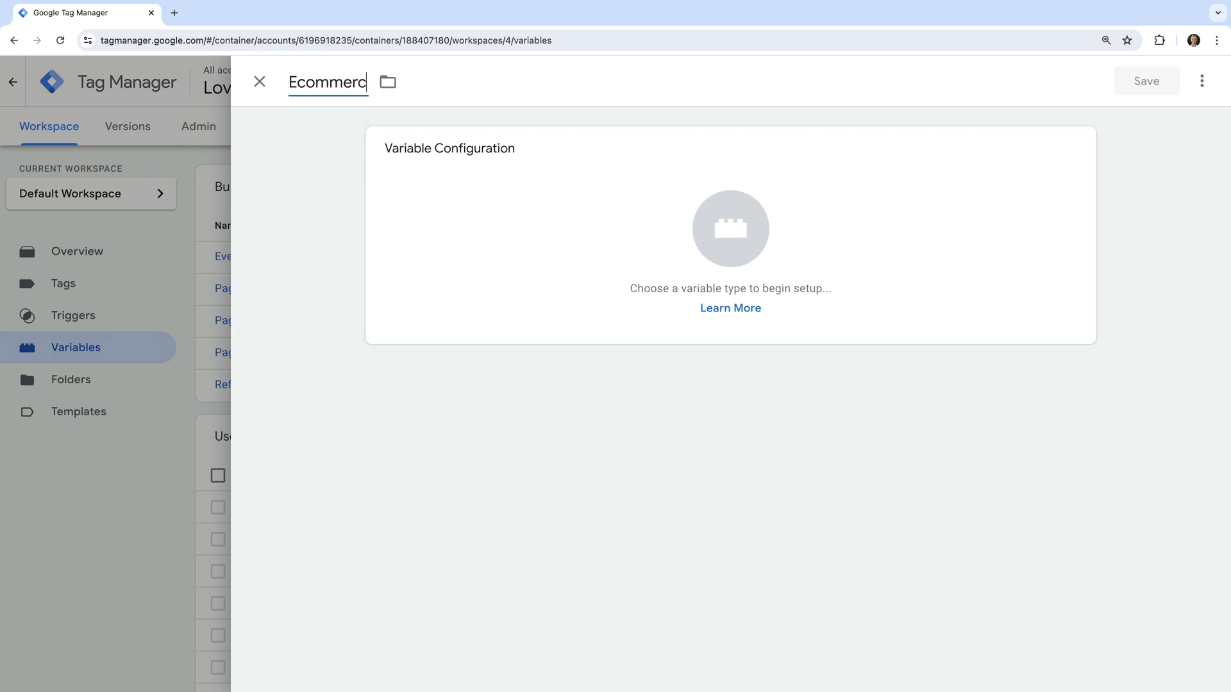
type("e Value")
left_click(290, 139)
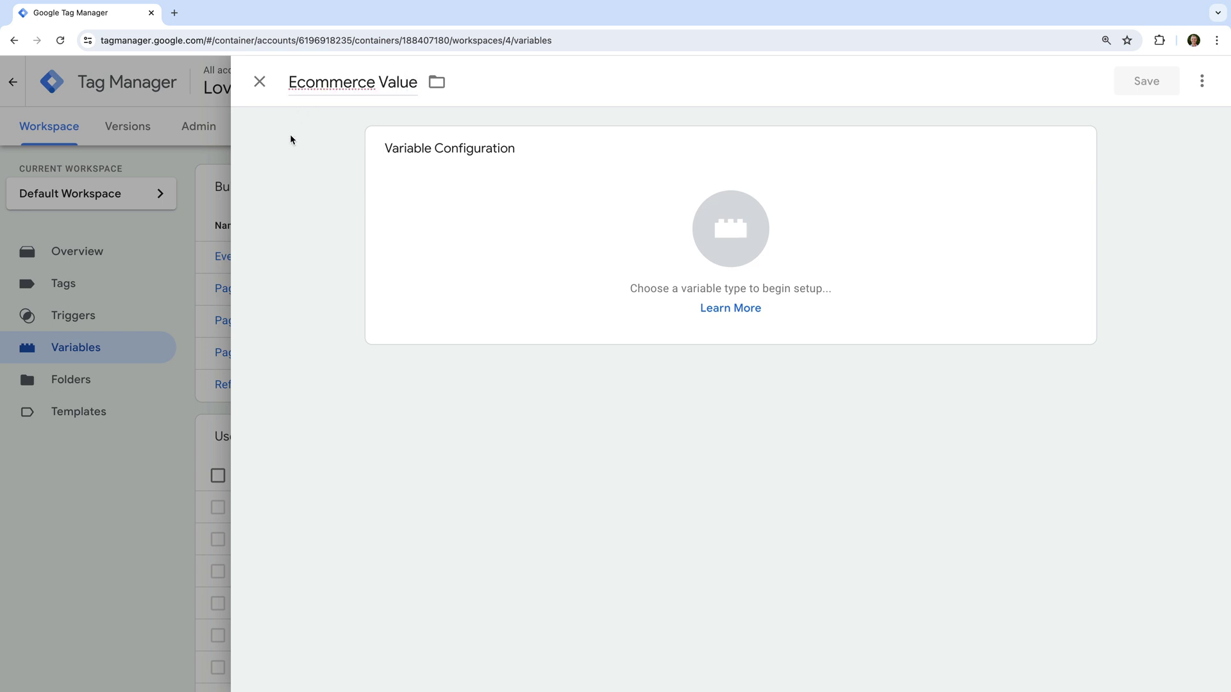
left_click(461, 166)
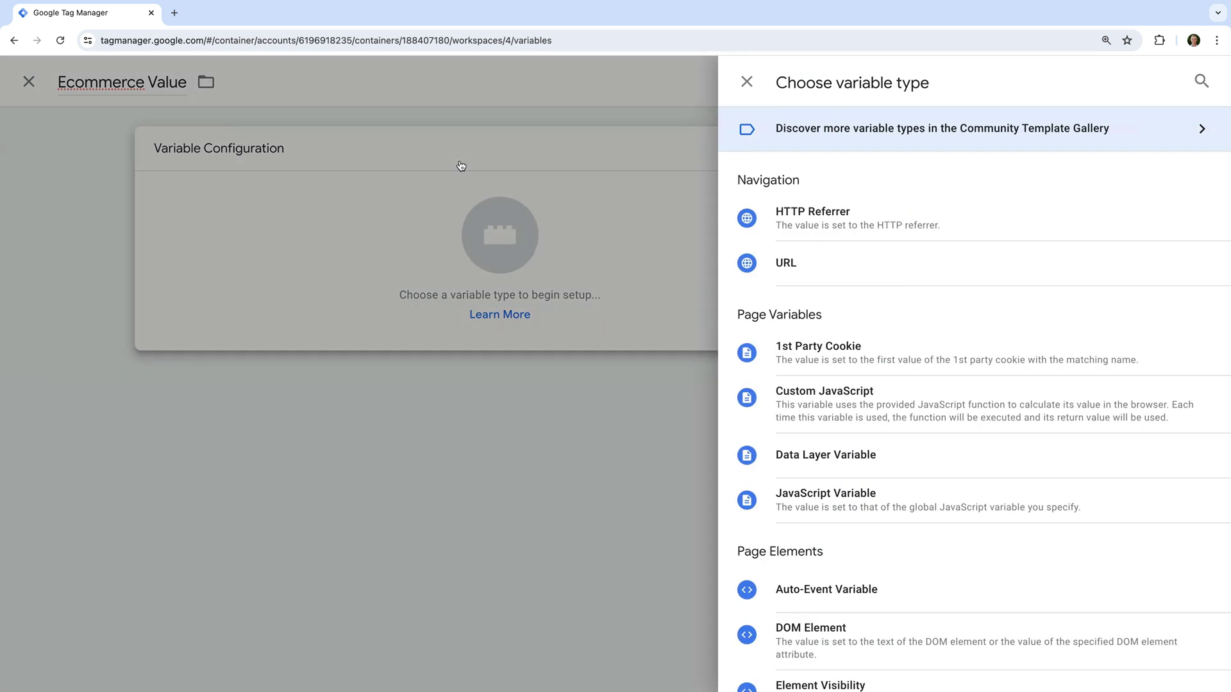
scroll(757, 256, "down", 1)
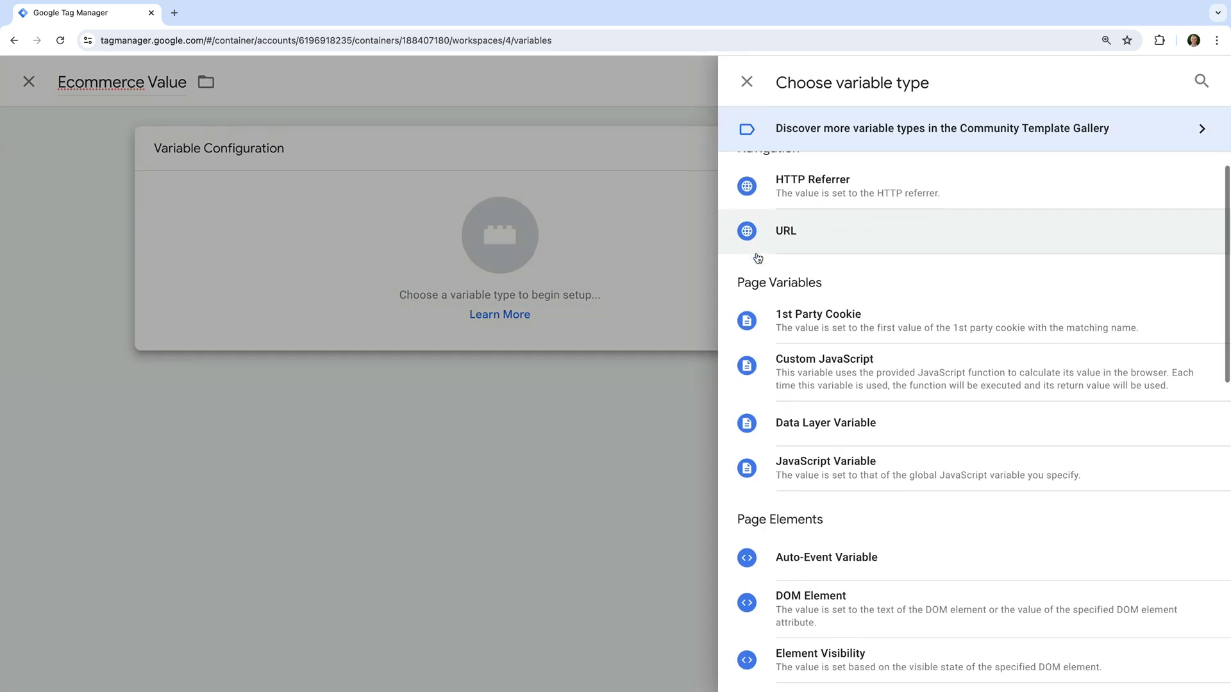
left_click(860, 410)
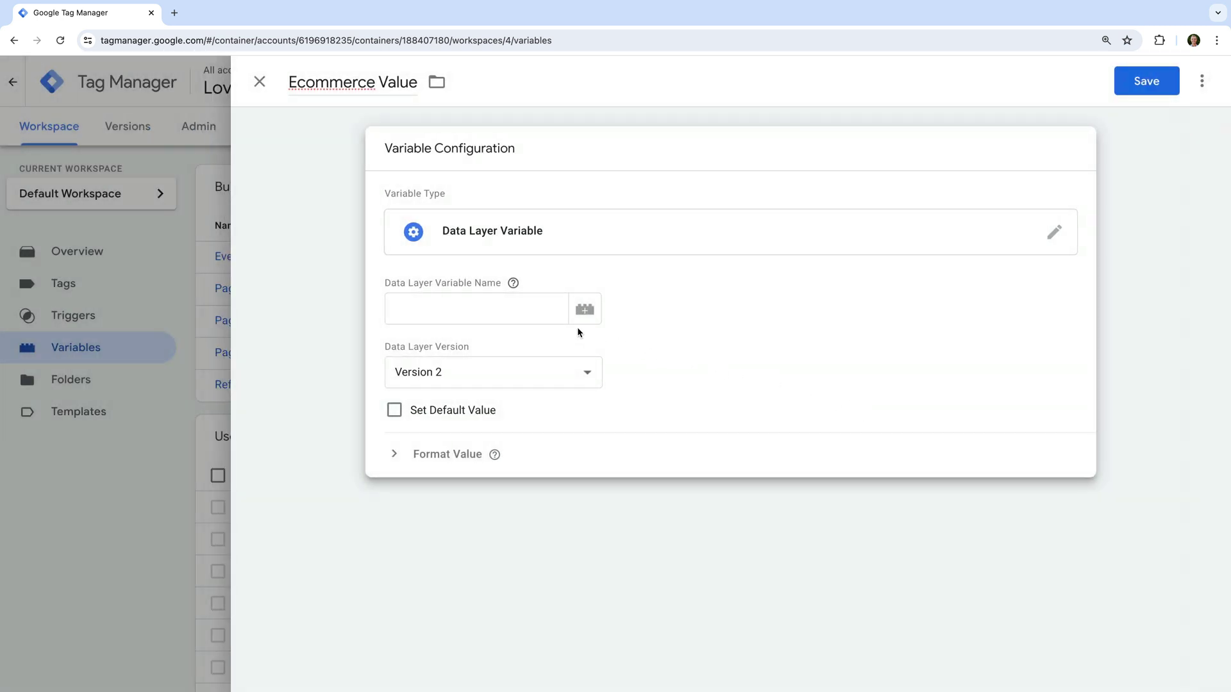
left_click(534, 311)
type("ec")
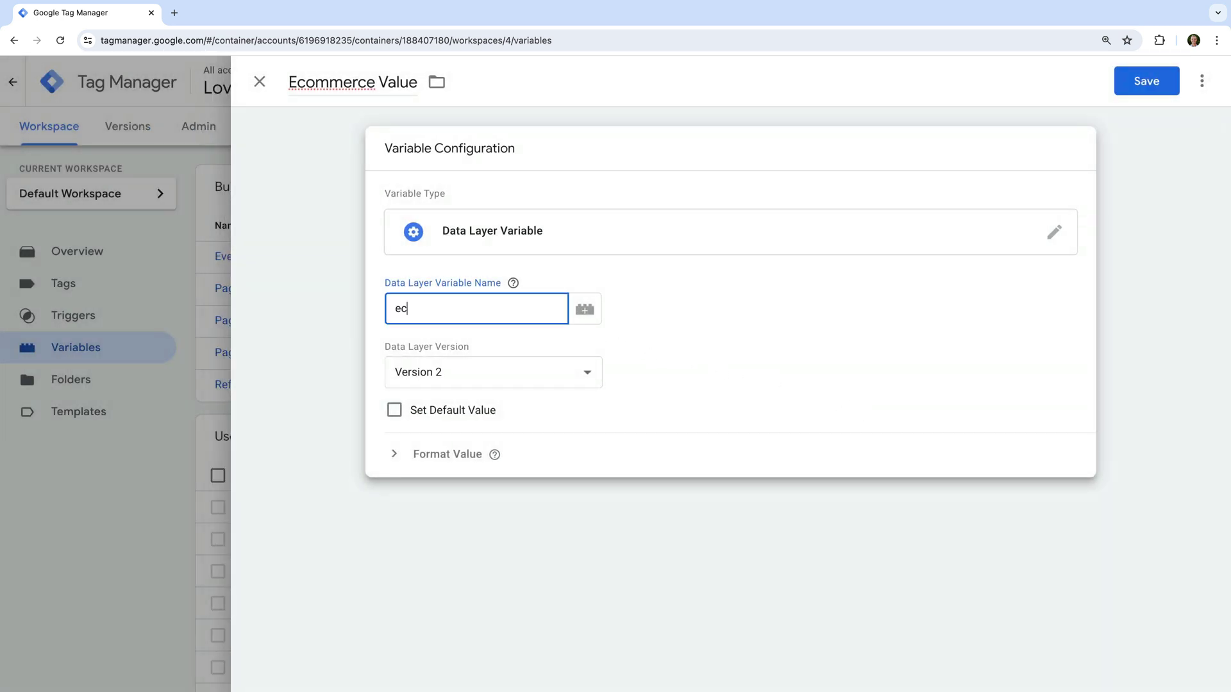
type("ommerce.value")
left_click(685, 324)
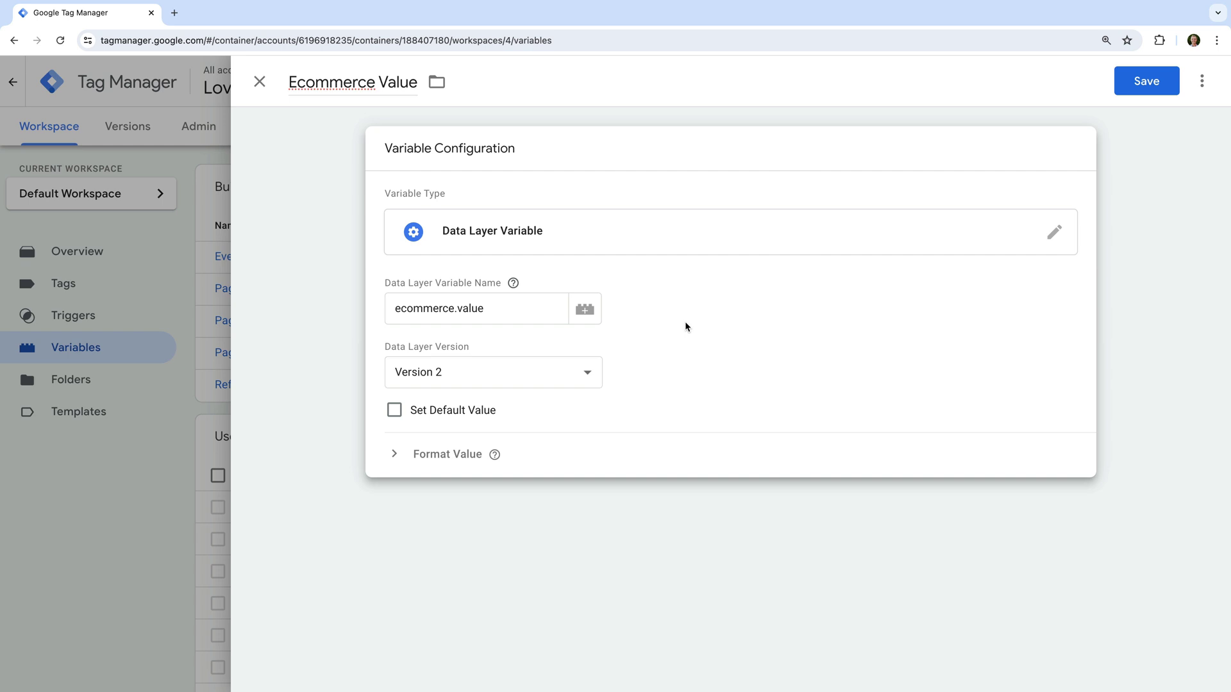
left_click(1138, 85)
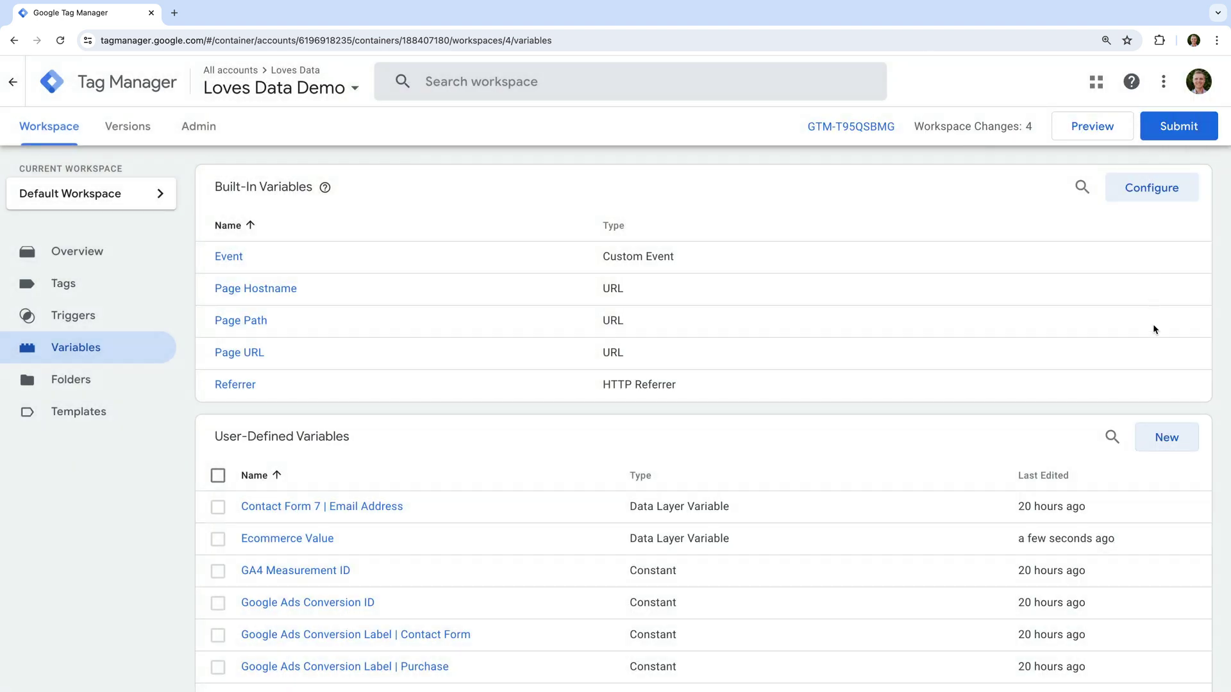
Step: Create and save a Data Layer Variable 'Ecommerce Transaction ID' with key ecommerce.transaction_id
left_click(1144, 450)
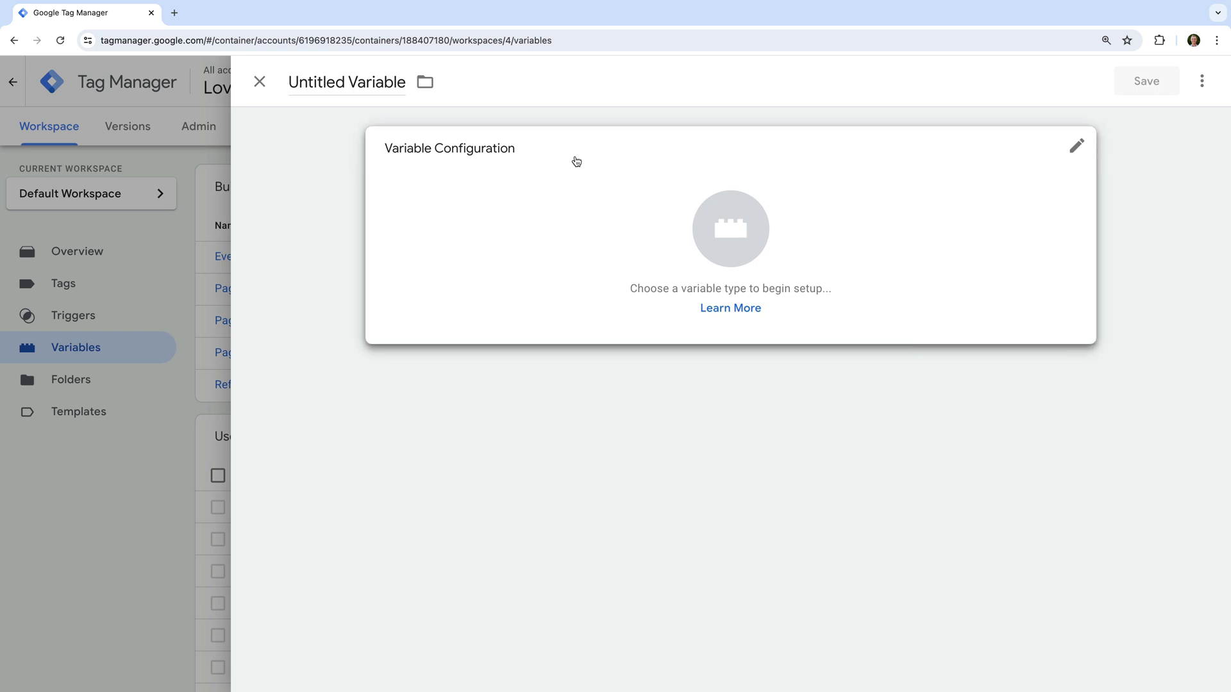
triple_click(365, 74)
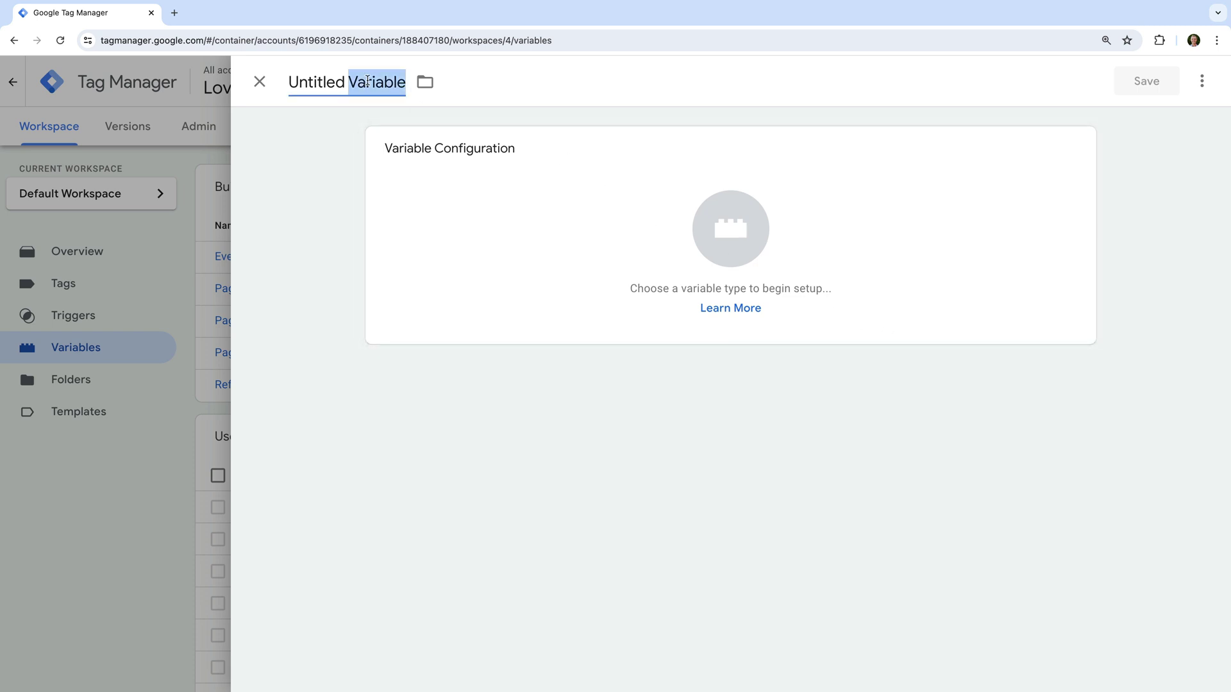
type("Ecommerc")
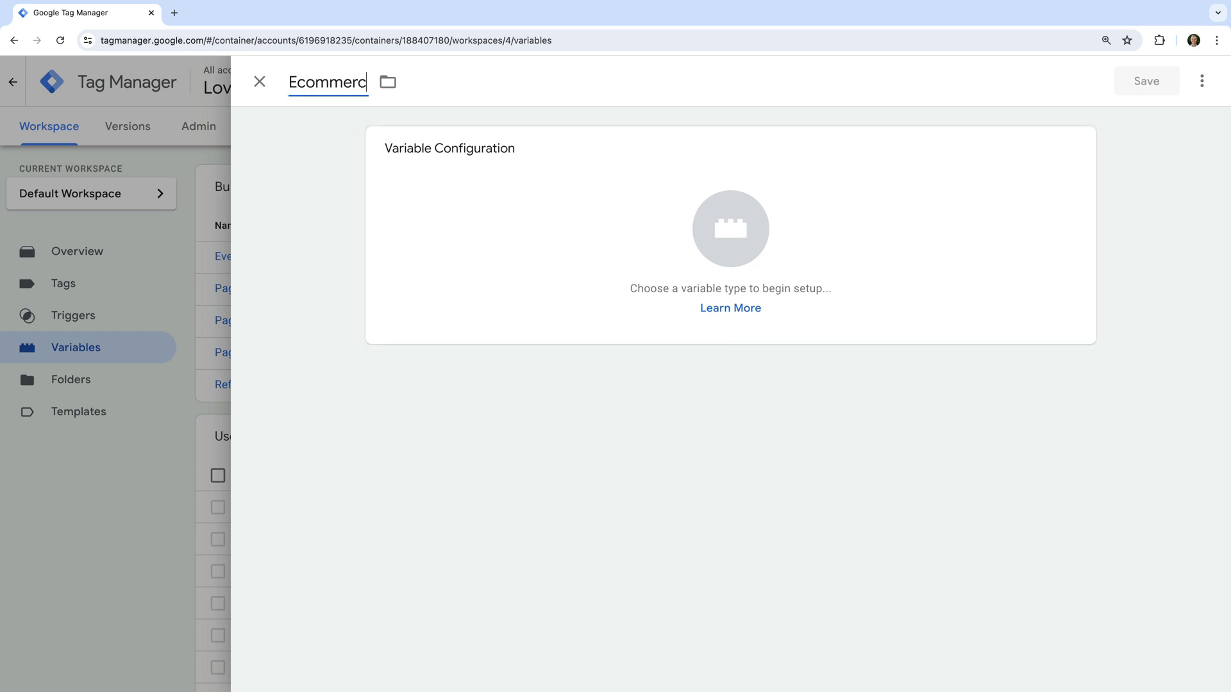
type("e Transaction ID")
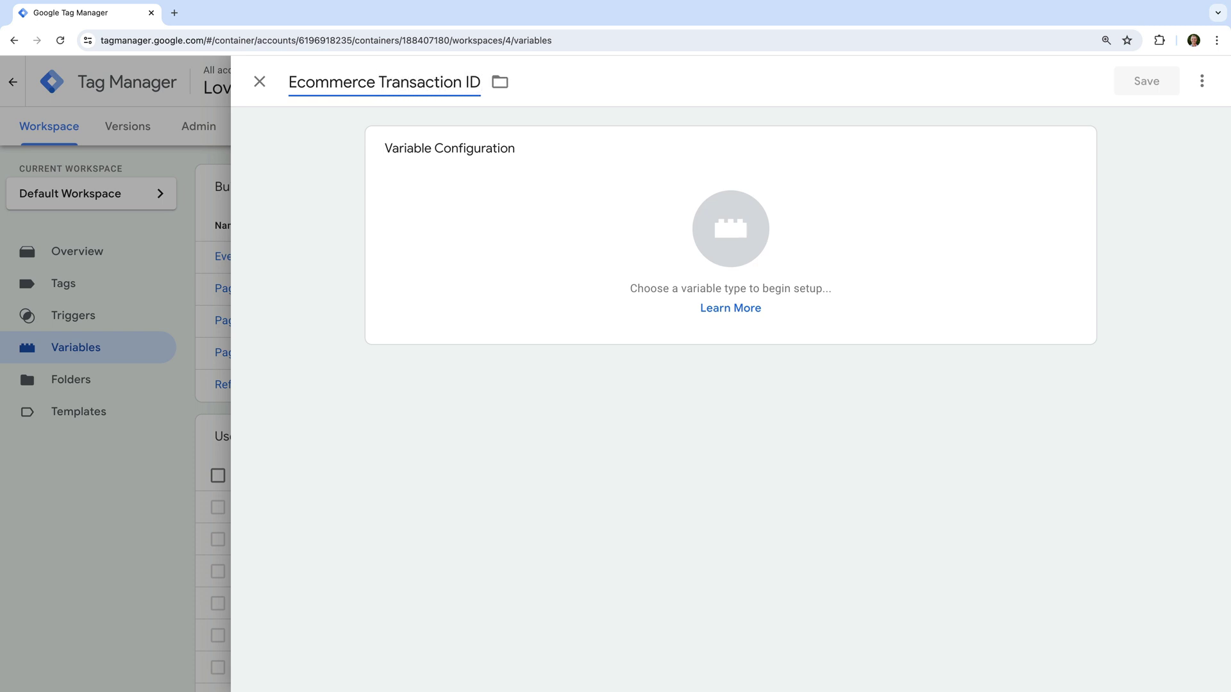
left_click(450, 174)
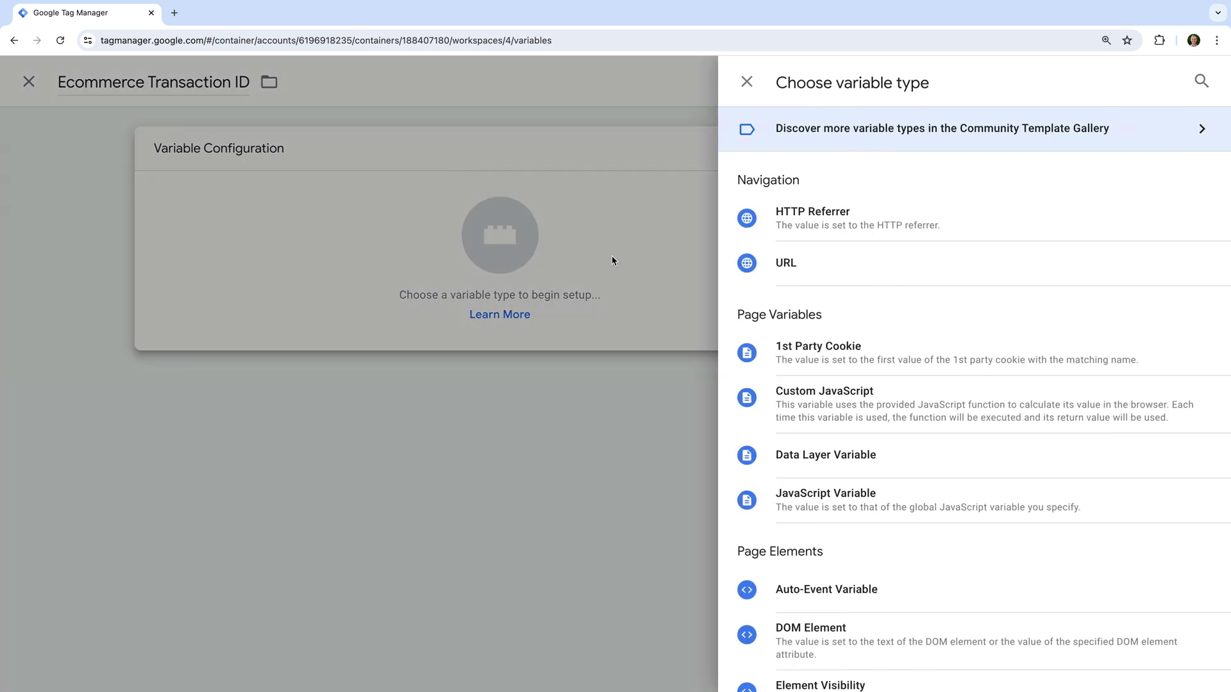
left_click(860, 471)
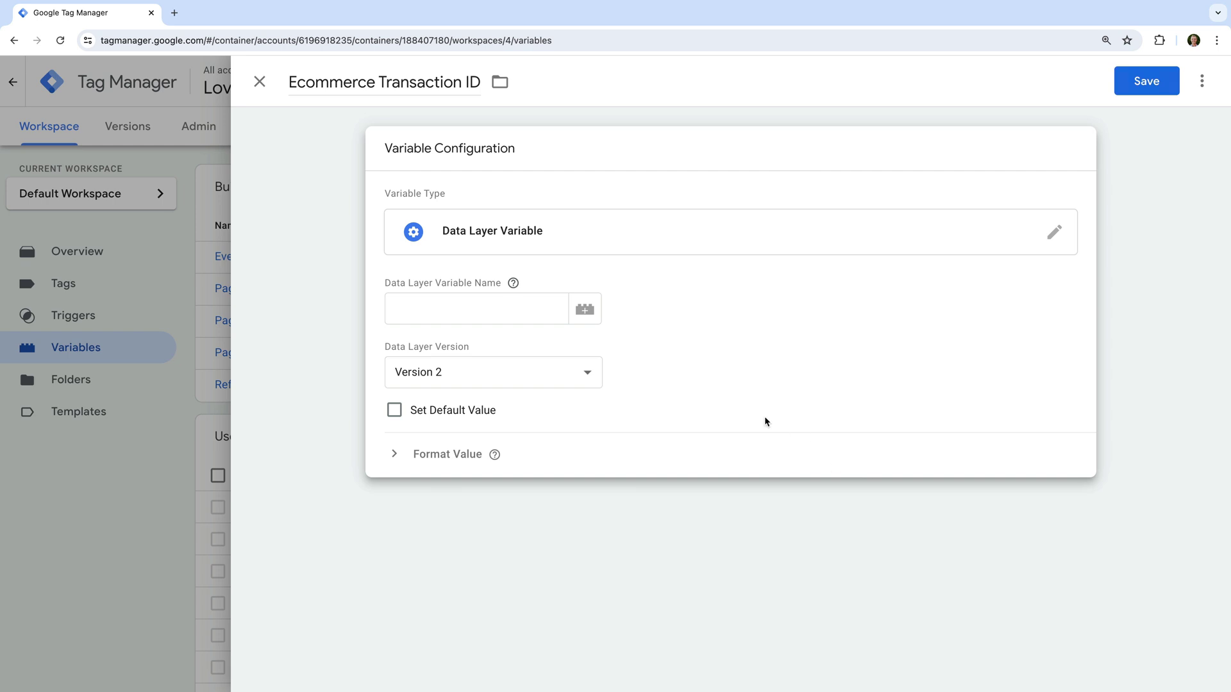
left_click(491, 314)
type("eco")
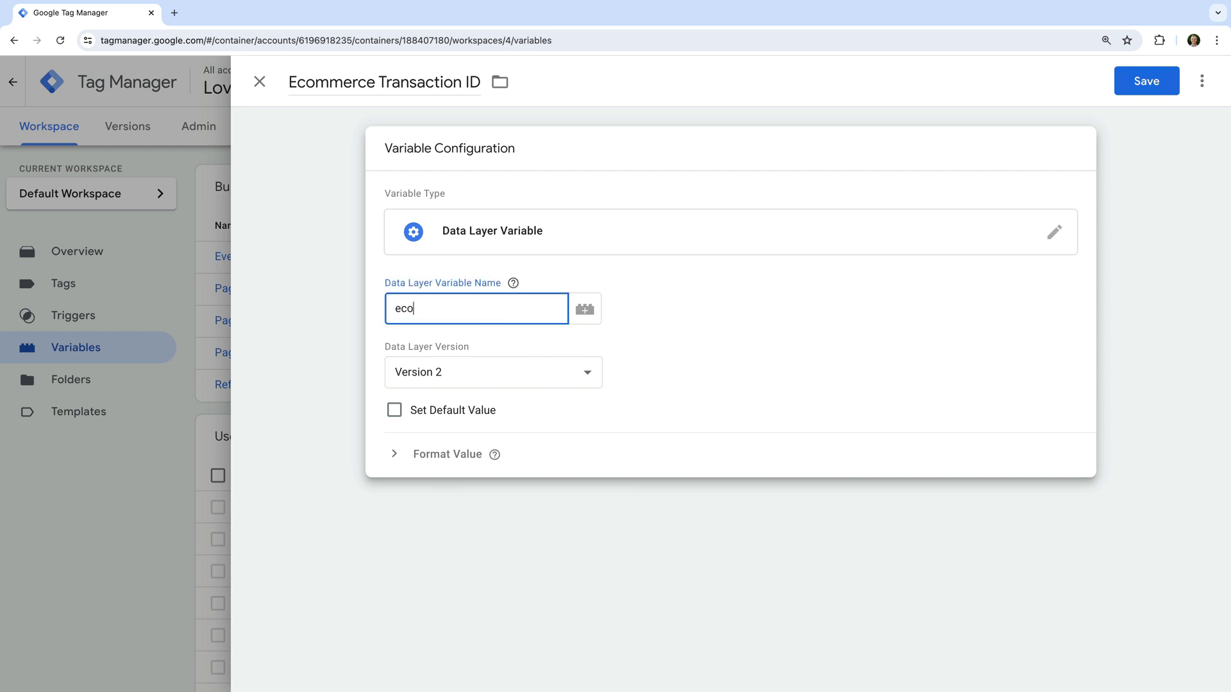
type("mmerce.transaction_id")
left_click(652, 314)
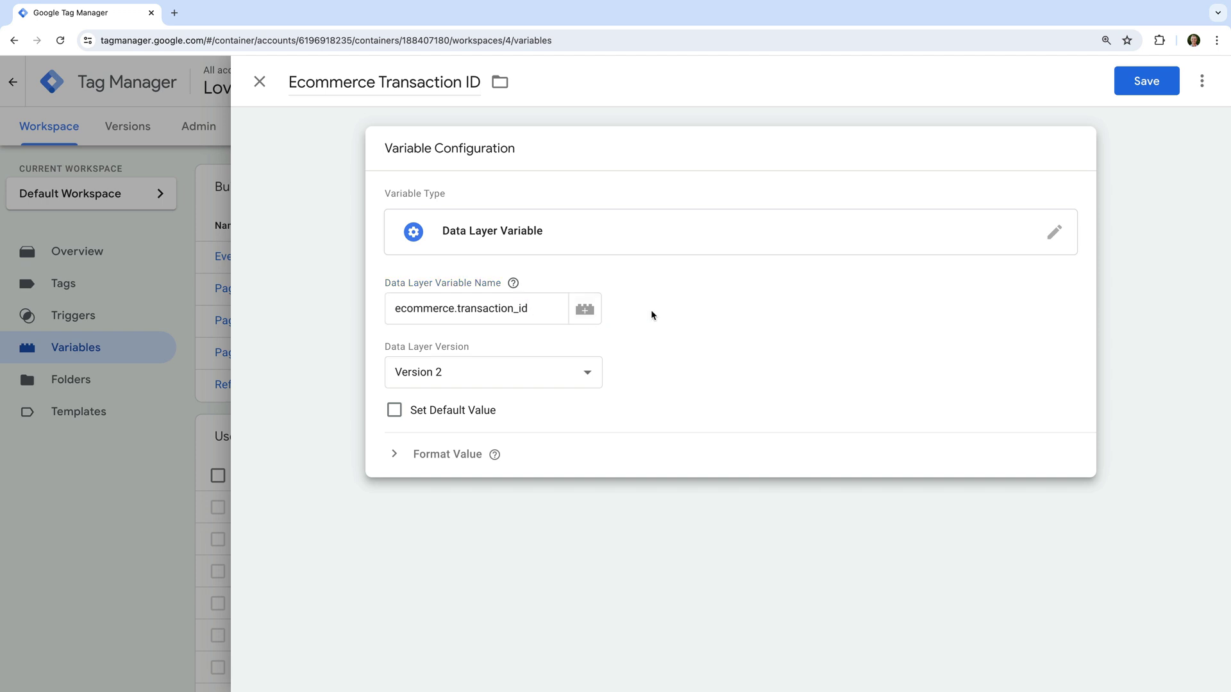
left_click(1145, 82)
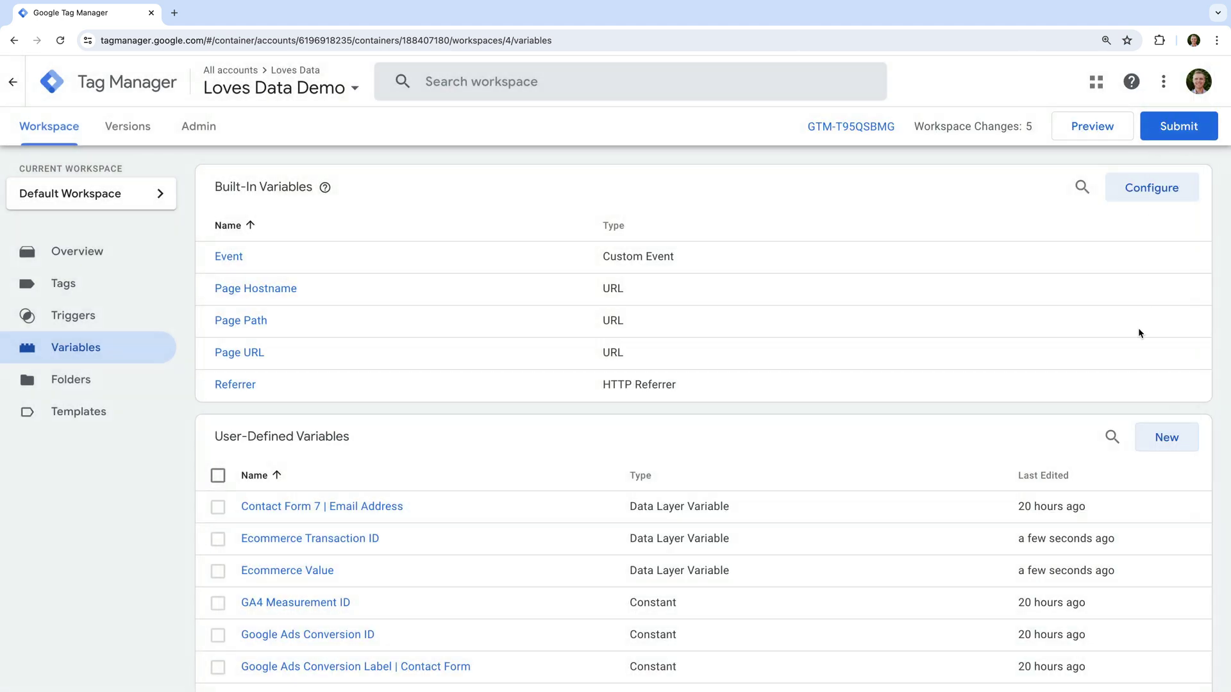
left_click(1149, 438)
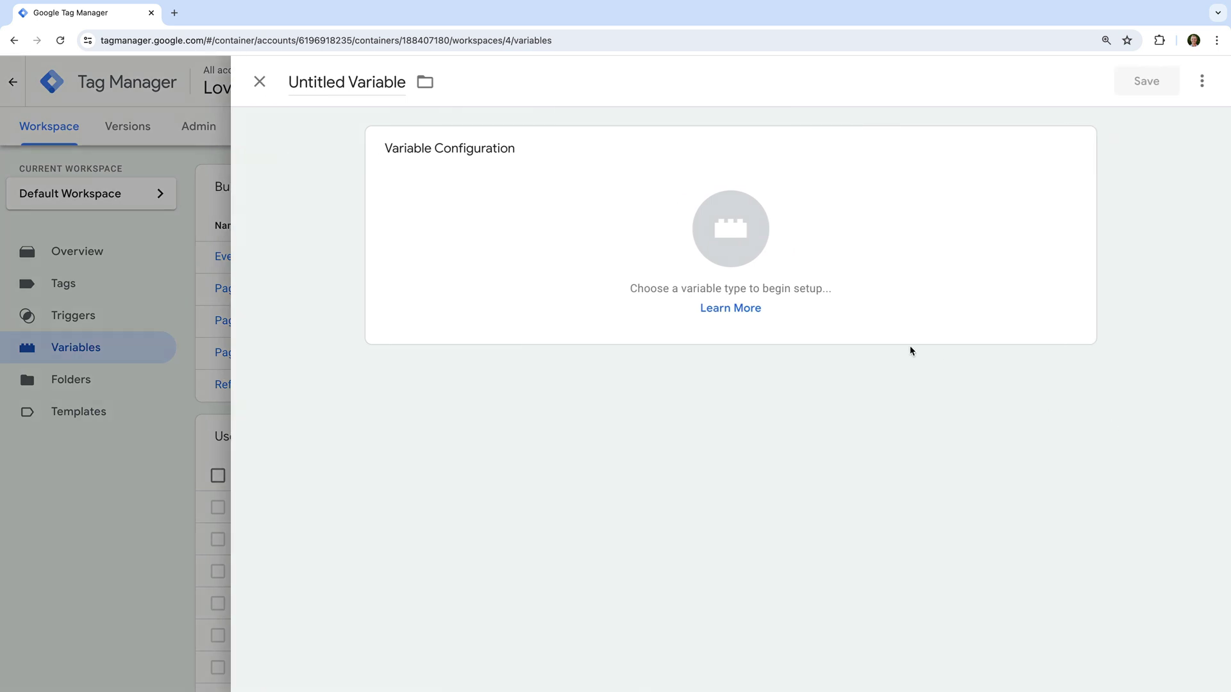
Step: Save a Data Layer Variable 'Ecommerce Currency' with key ecommerce.currency, then go to Tags
left_click(372, 78)
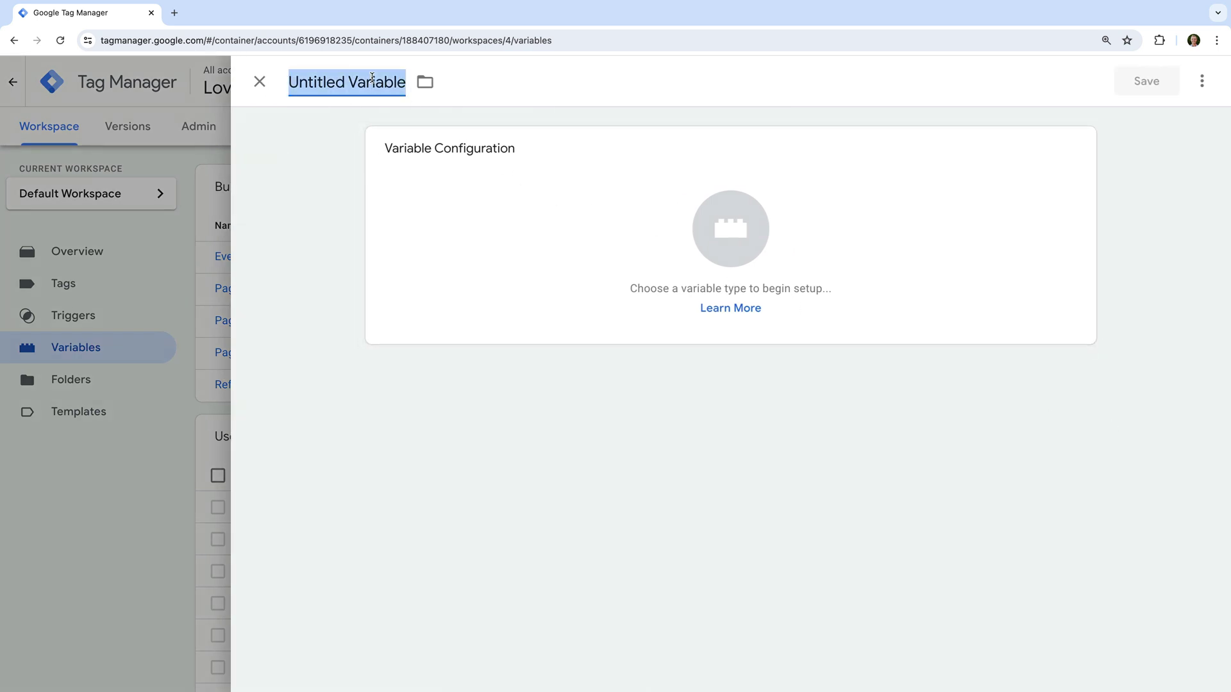
type("Ecomm")
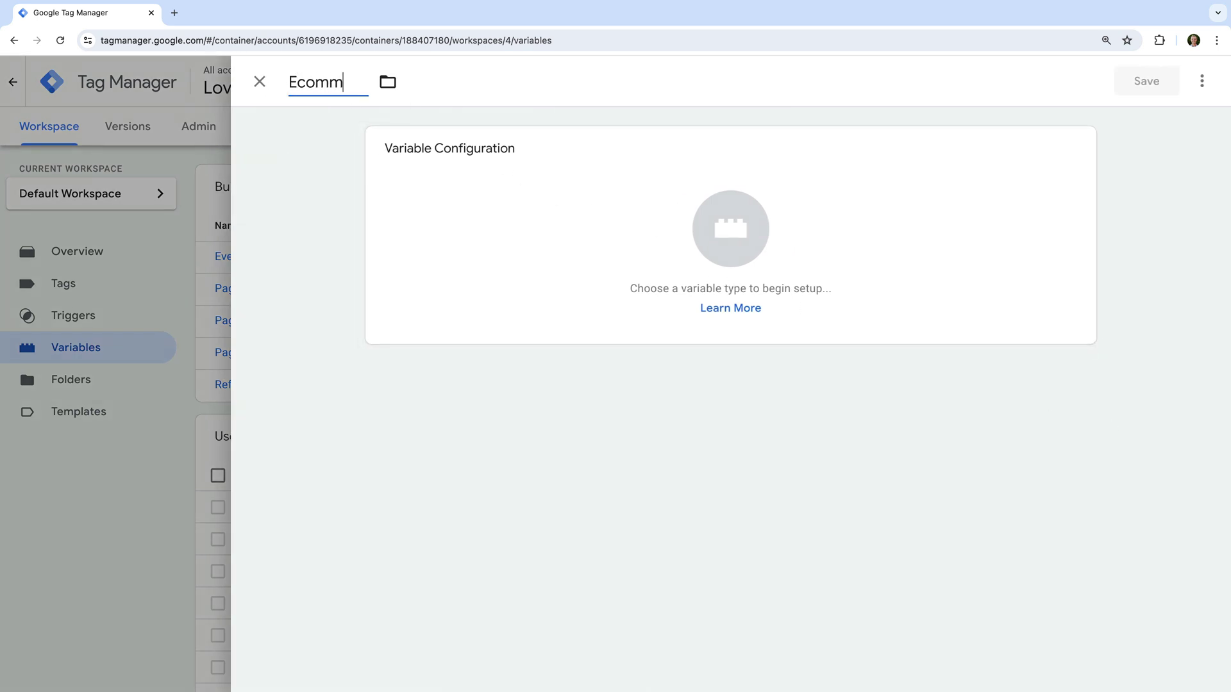
type("erce Currency")
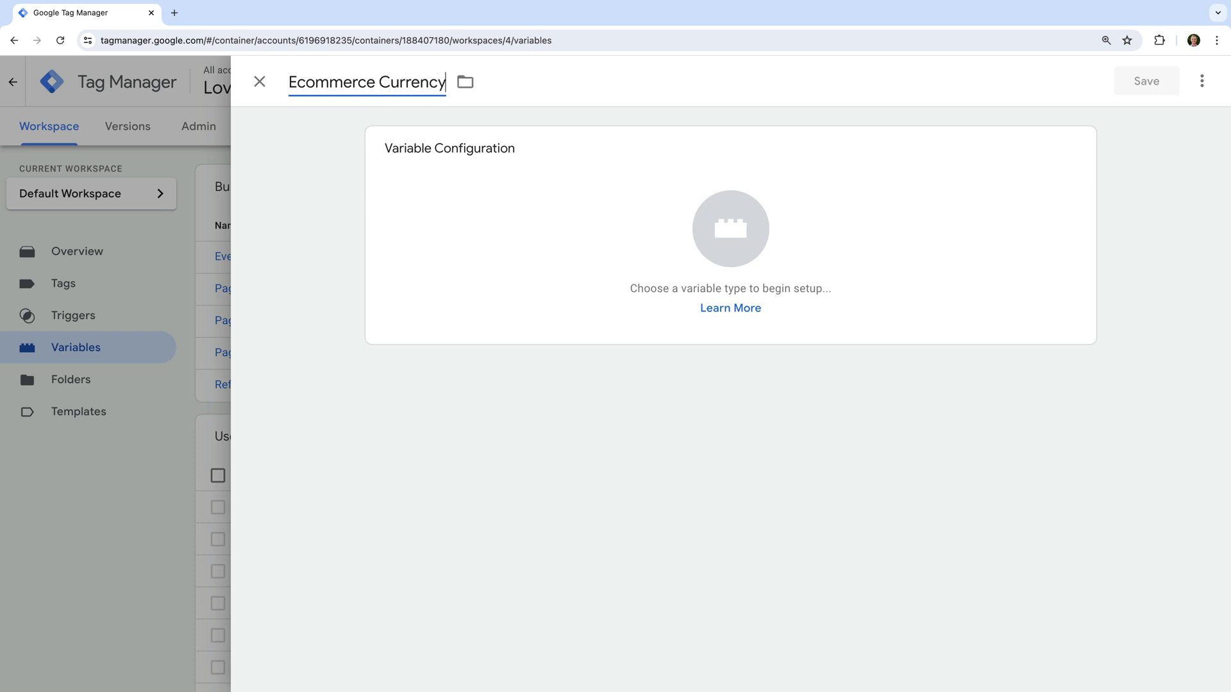
left_click(425, 177)
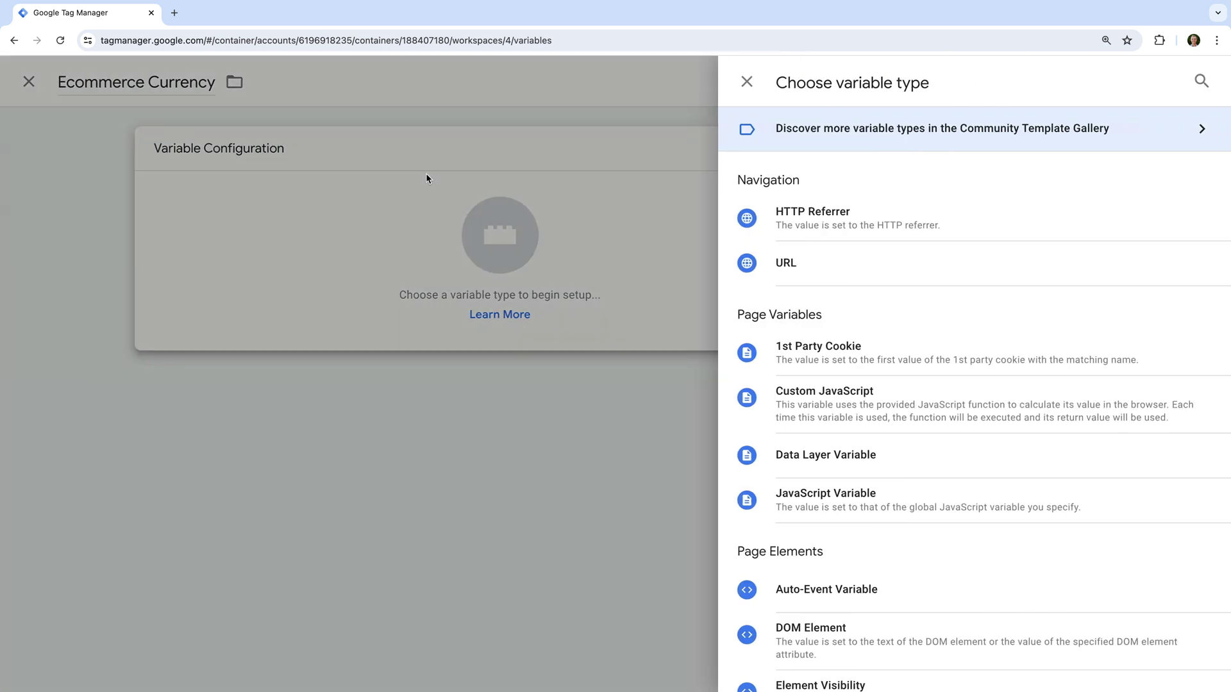
left_click(854, 466)
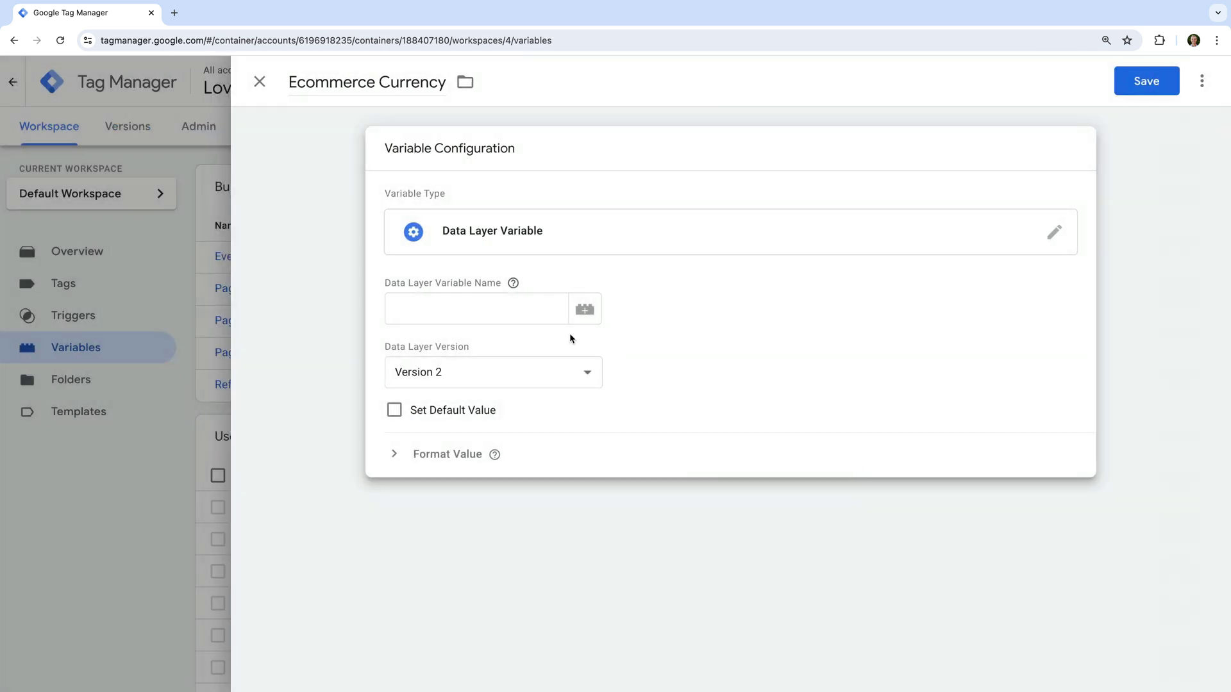
left_click(529, 316)
type("ecommerce.")
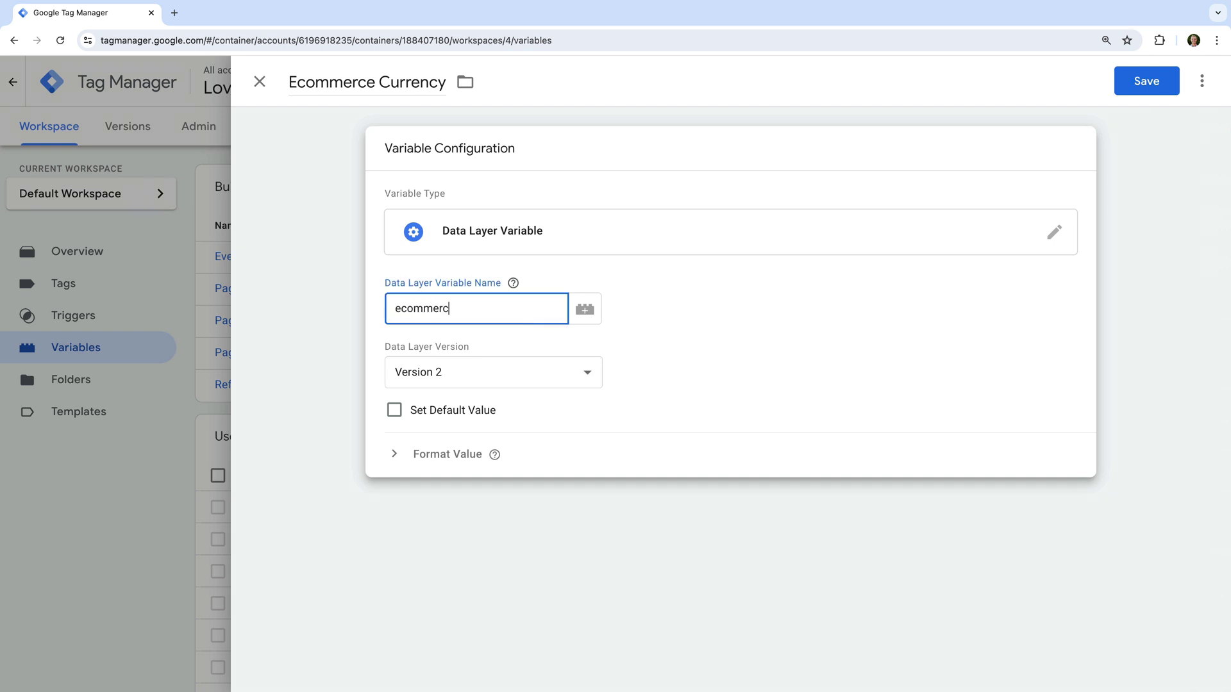
type("currency")
left_click(1140, 82)
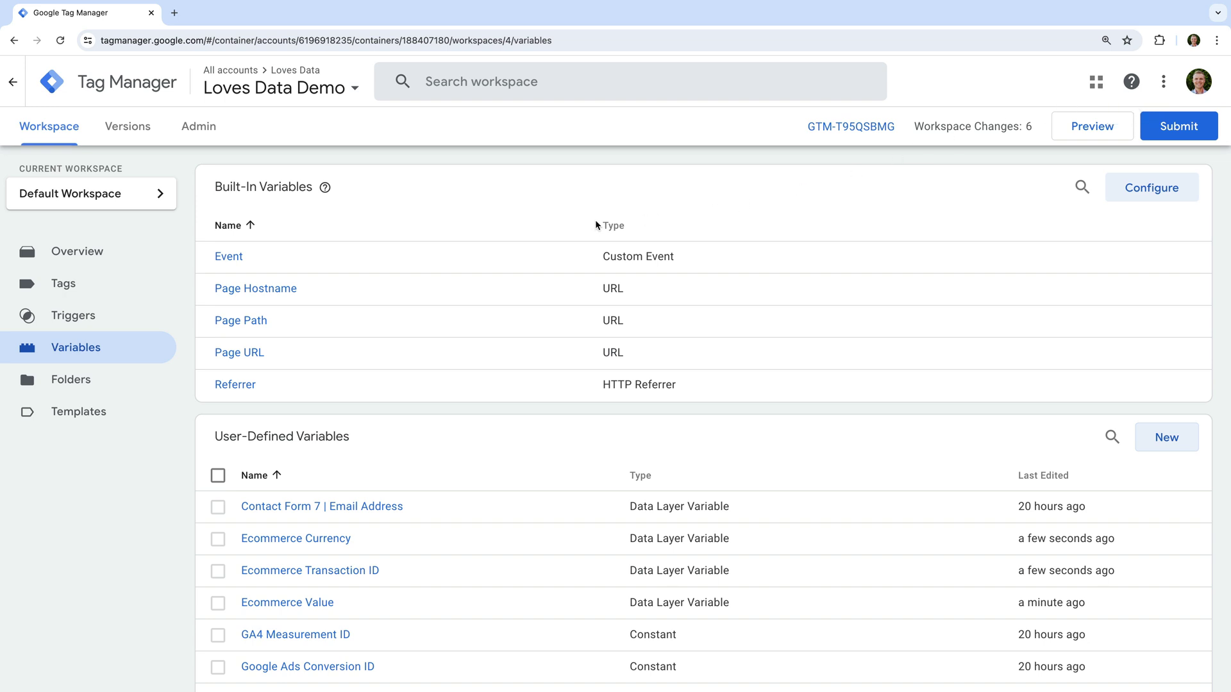
left_click(125, 293)
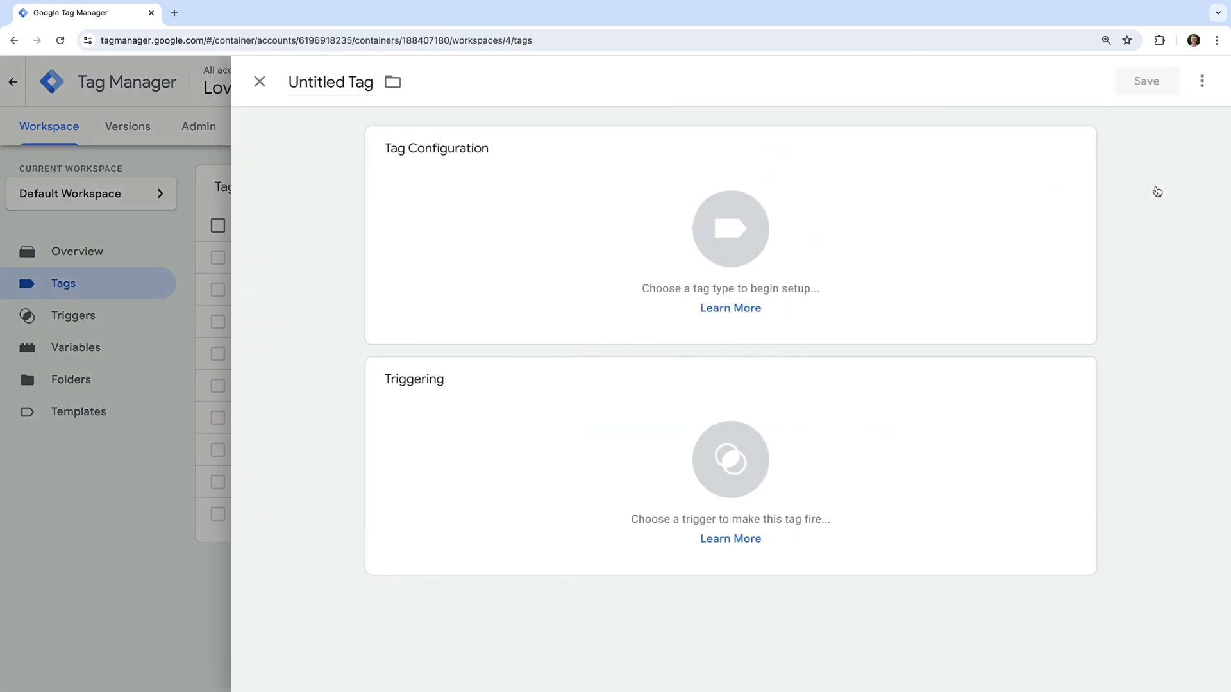
Step: Name the tag 'Google Ads | Conversion | Purchase' and make it a Google Ads Conversion Tracking tag
left_click(352, 81)
type("Go")
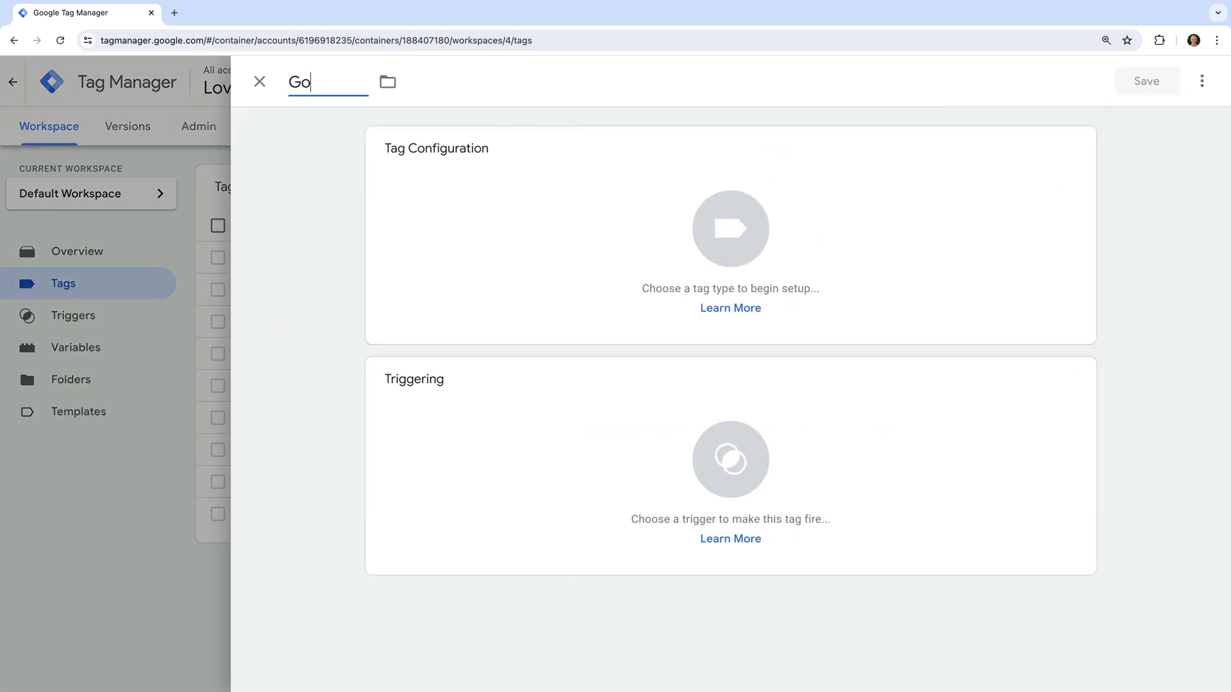
type("ogle Ads | Conver")
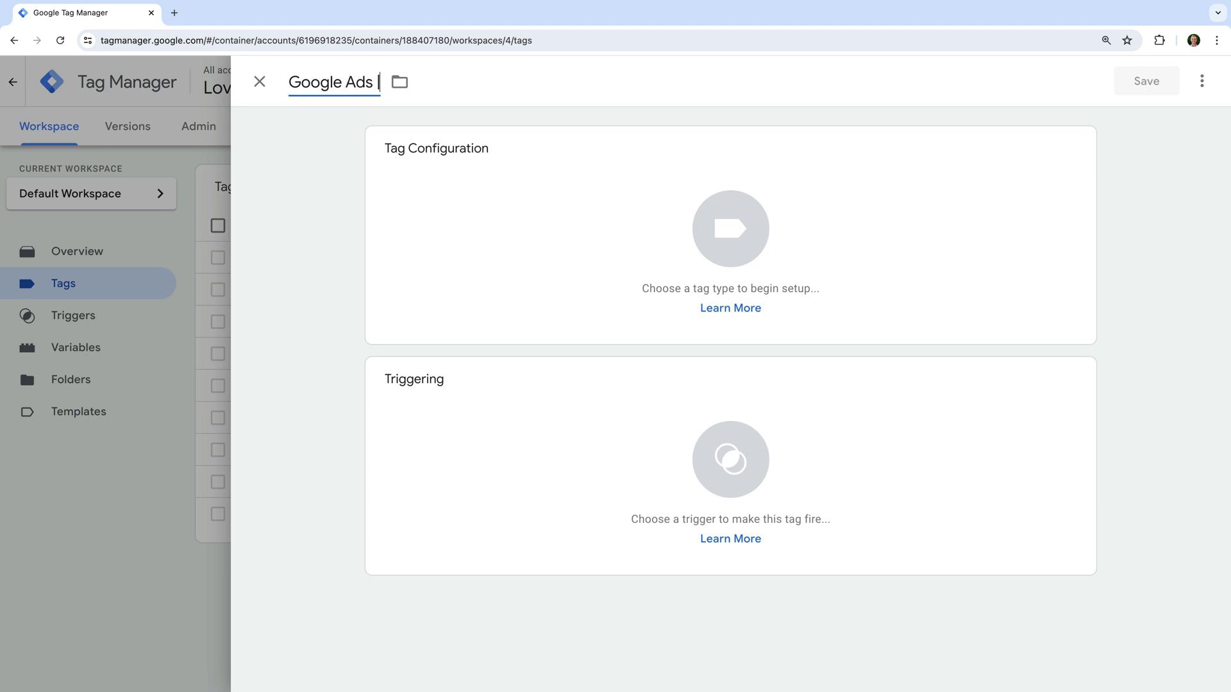
type("sion ")
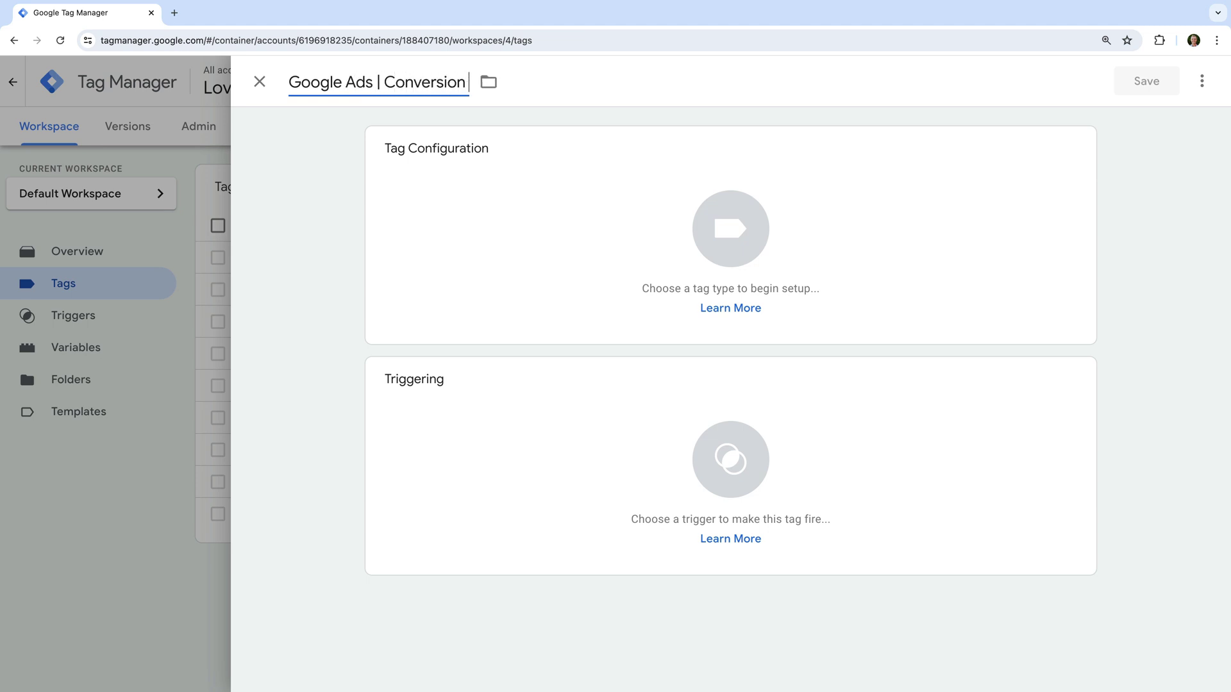
type("| Purchase")
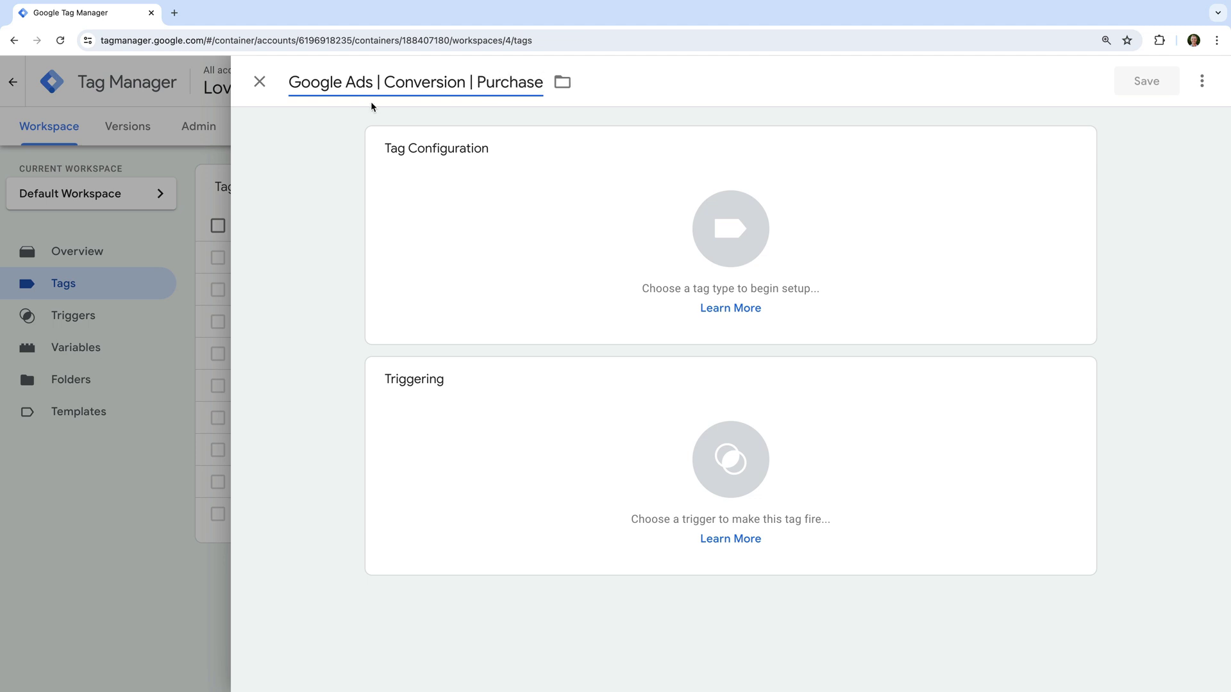
left_click(430, 173)
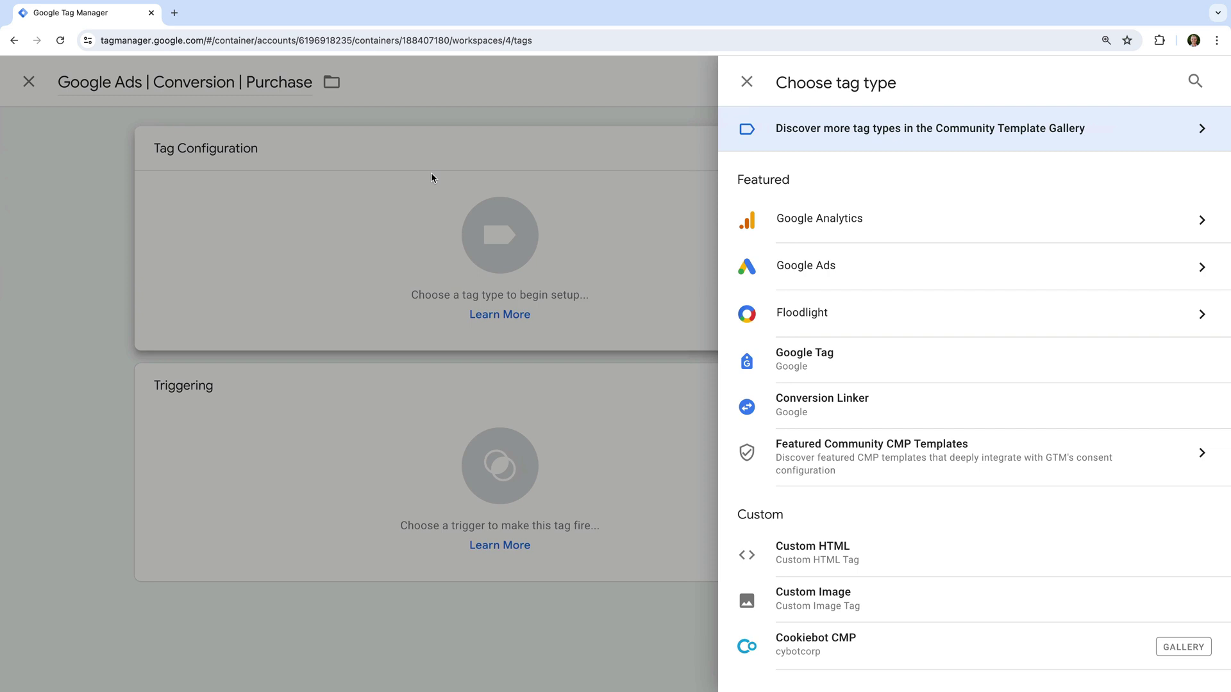
left_click(806, 277)
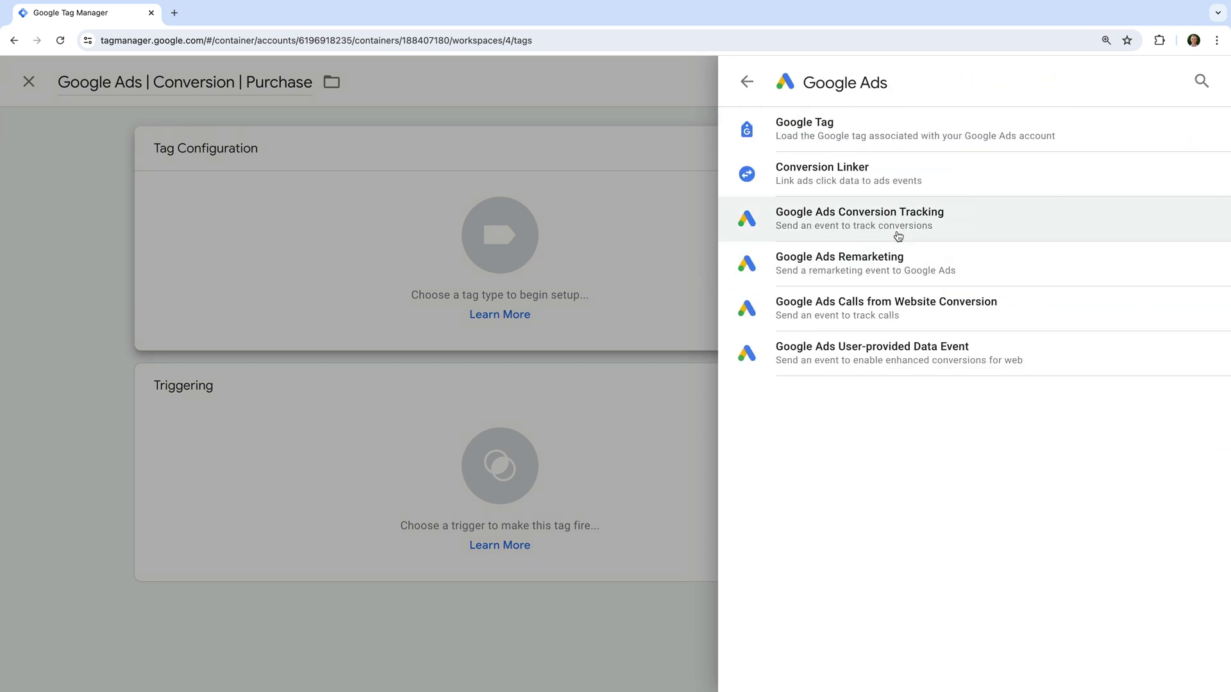
left_click(902, 232)
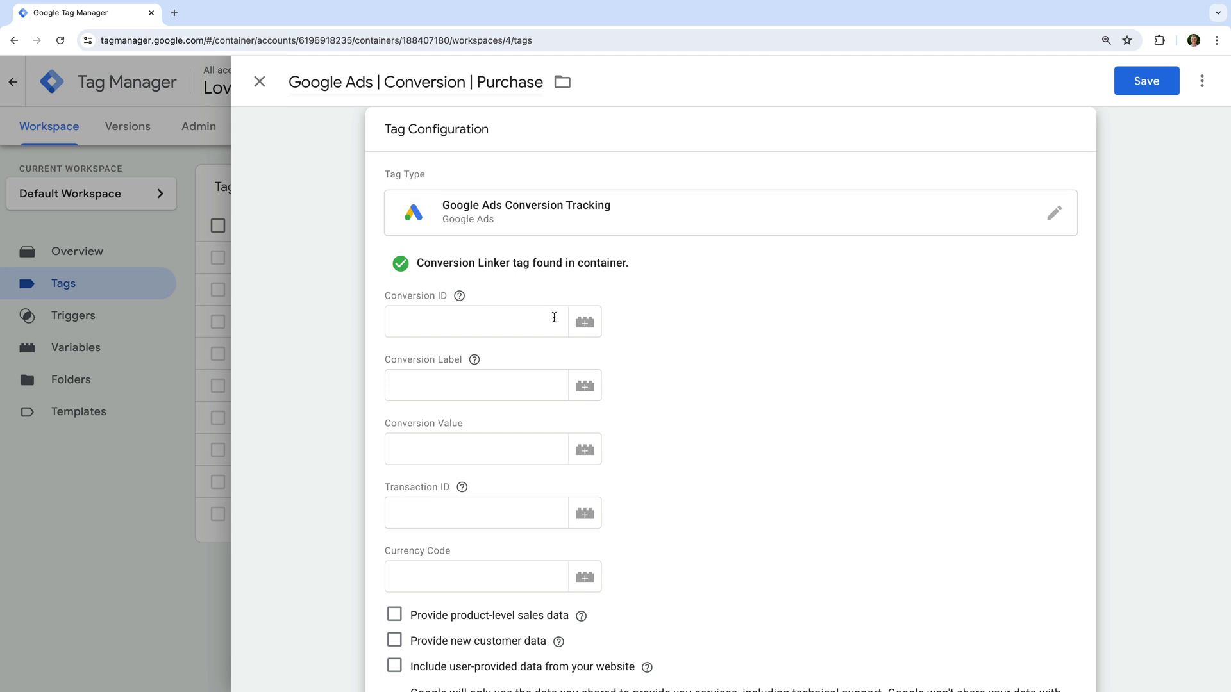
Step: Set Conversion ID to {{Google Ads Conversion ID}} and Conversion Label to the Conversion Label | Purchase variable
left_click(585, 323)
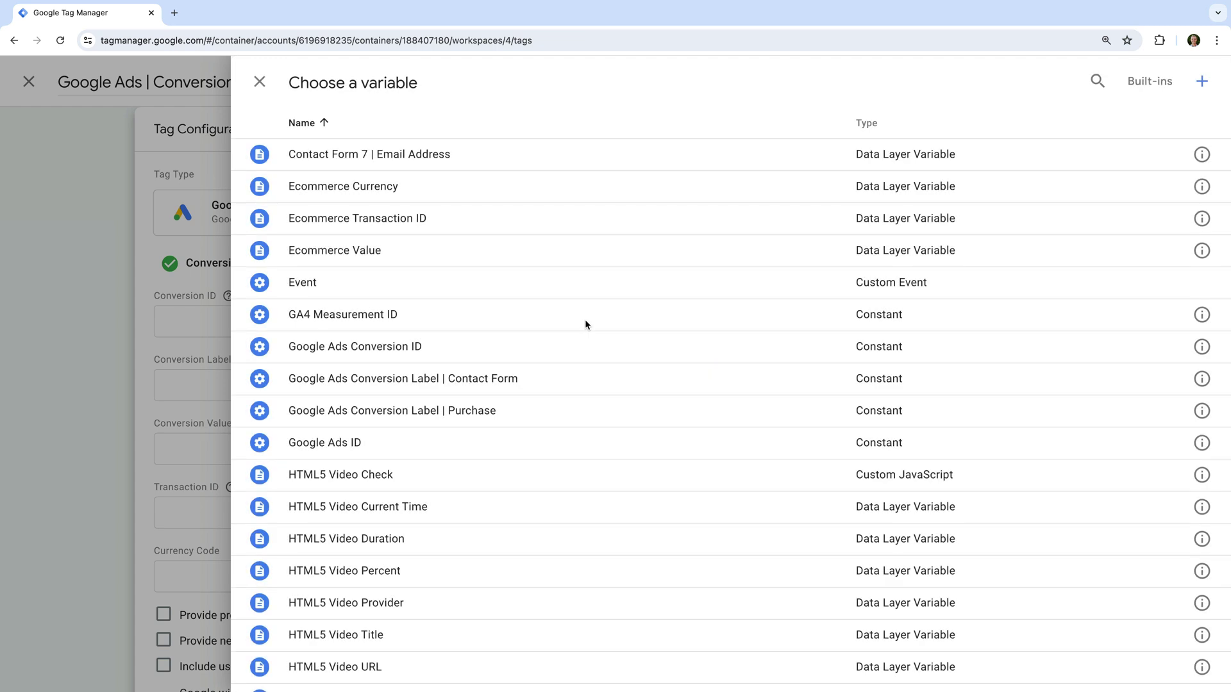
left_click(431, 346)
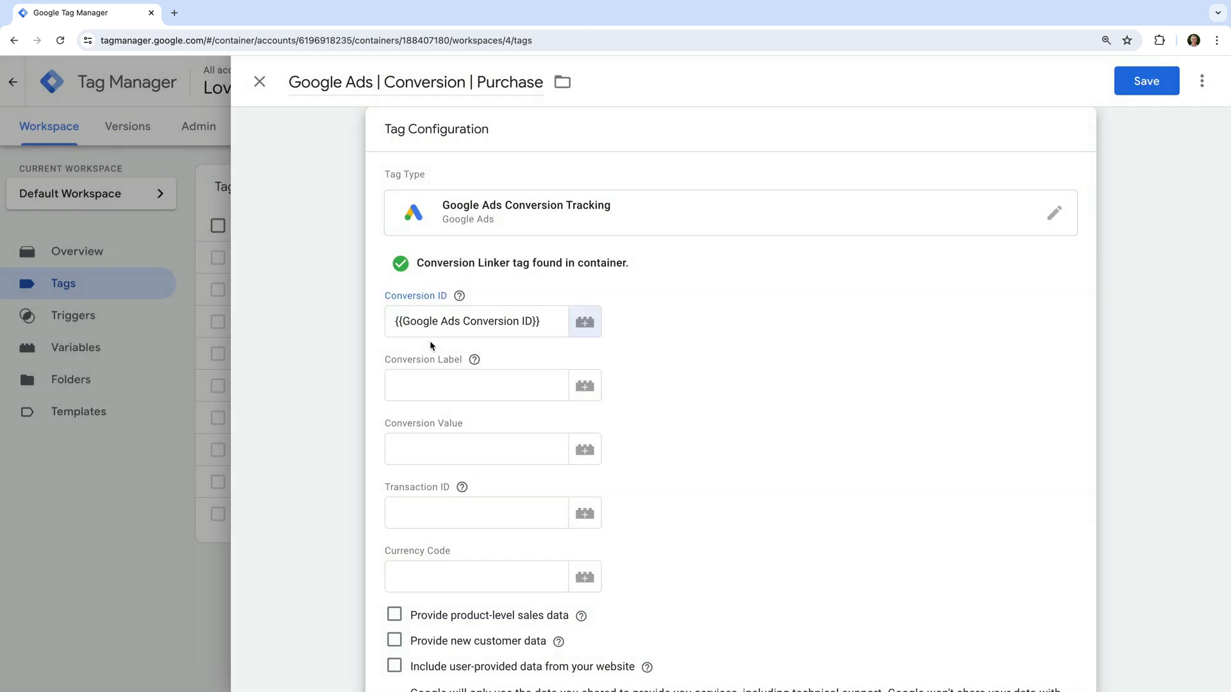
mouse_move(474, 360)
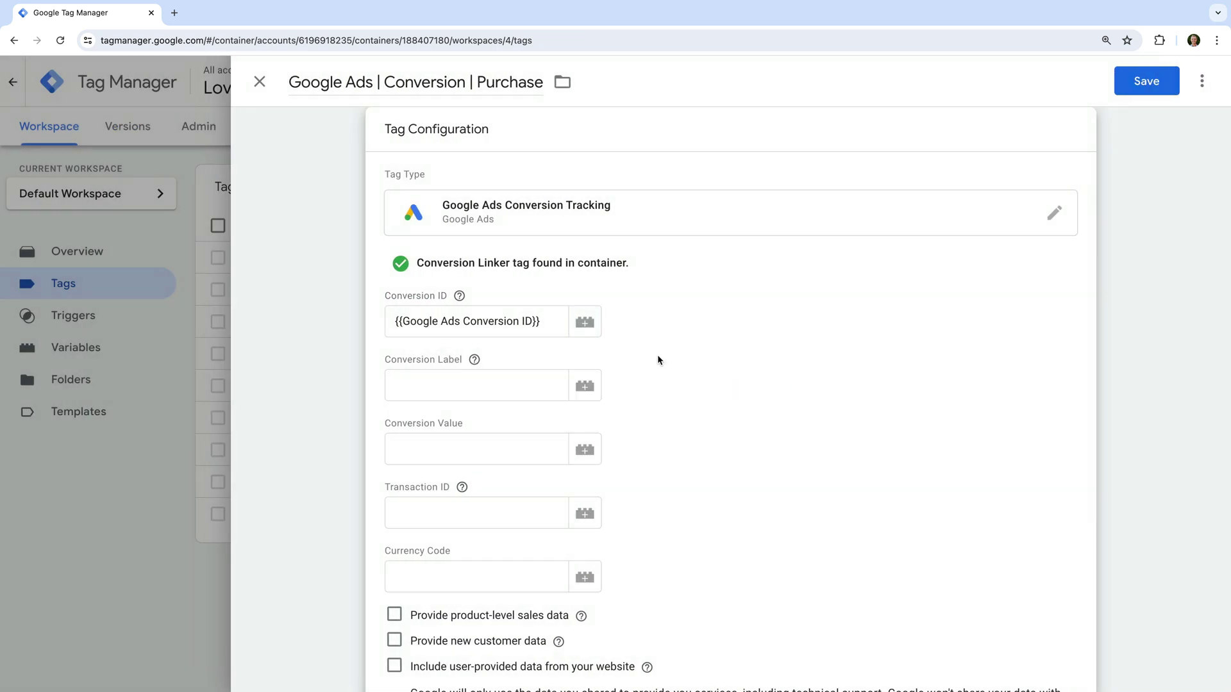
left_click(591, 383)
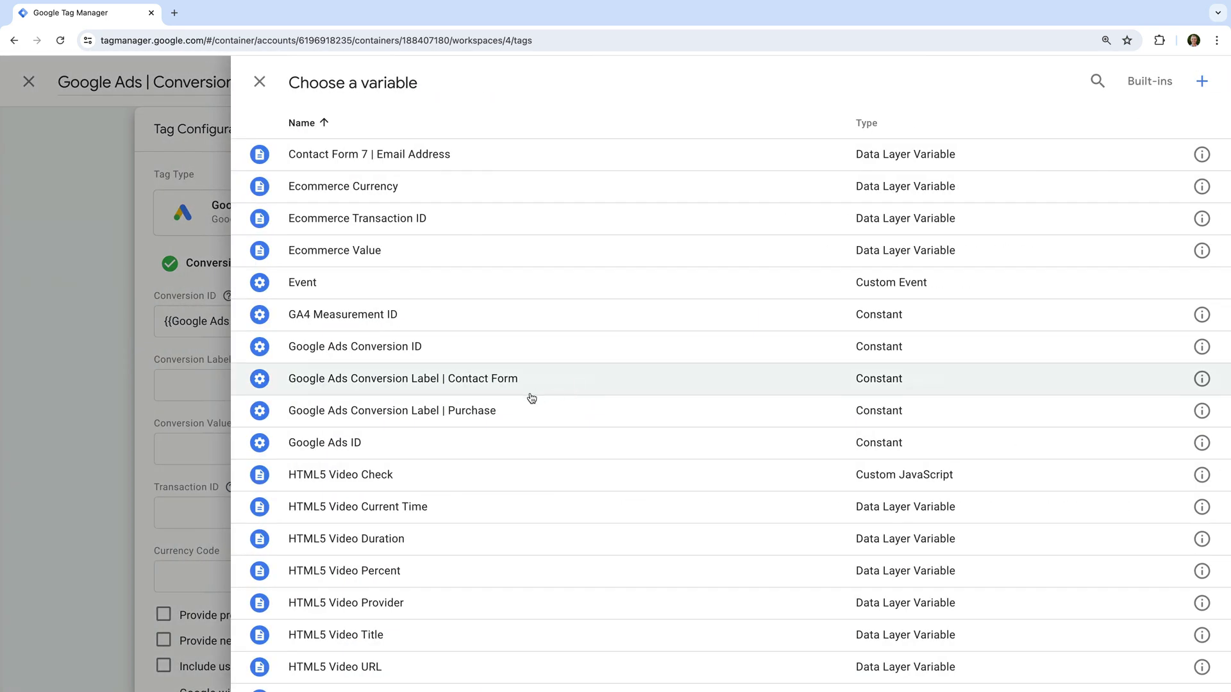
left_click(488, 409)
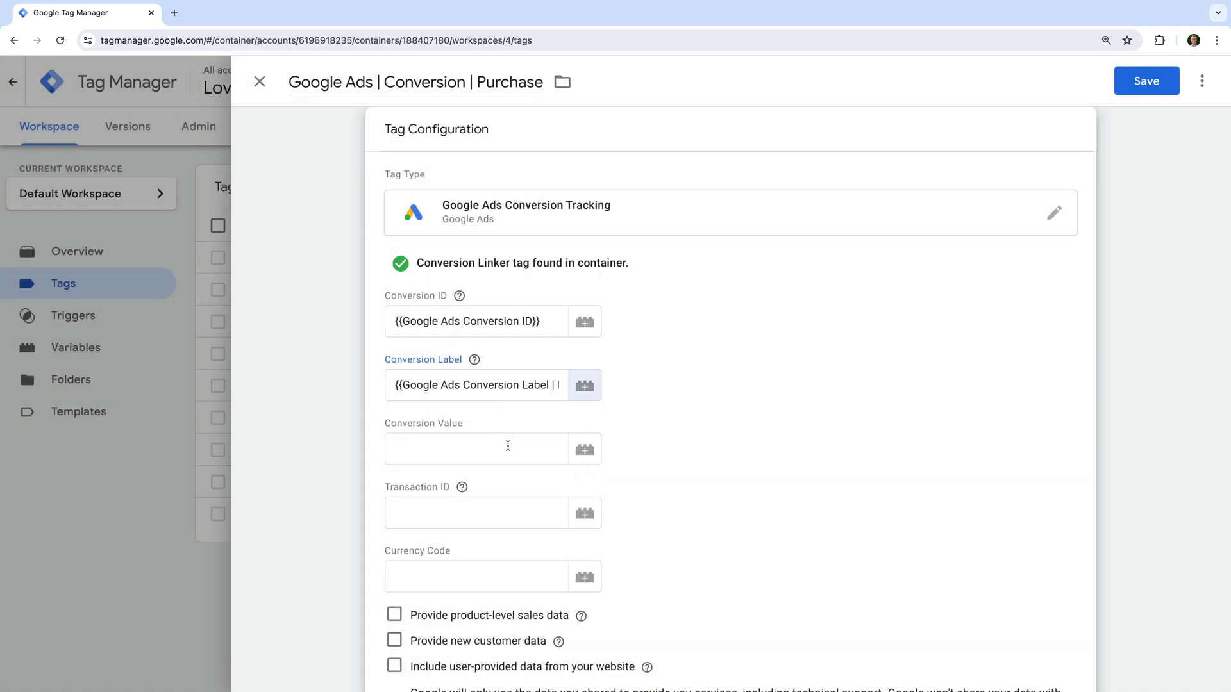
Step: Fill Conversion Value, Transaction ID and Currency Code with {{Ecommerce Value}}, {{Ecommerce Transaction ID}}, {{Ecommerce Currency}}
left_click(585, 450)
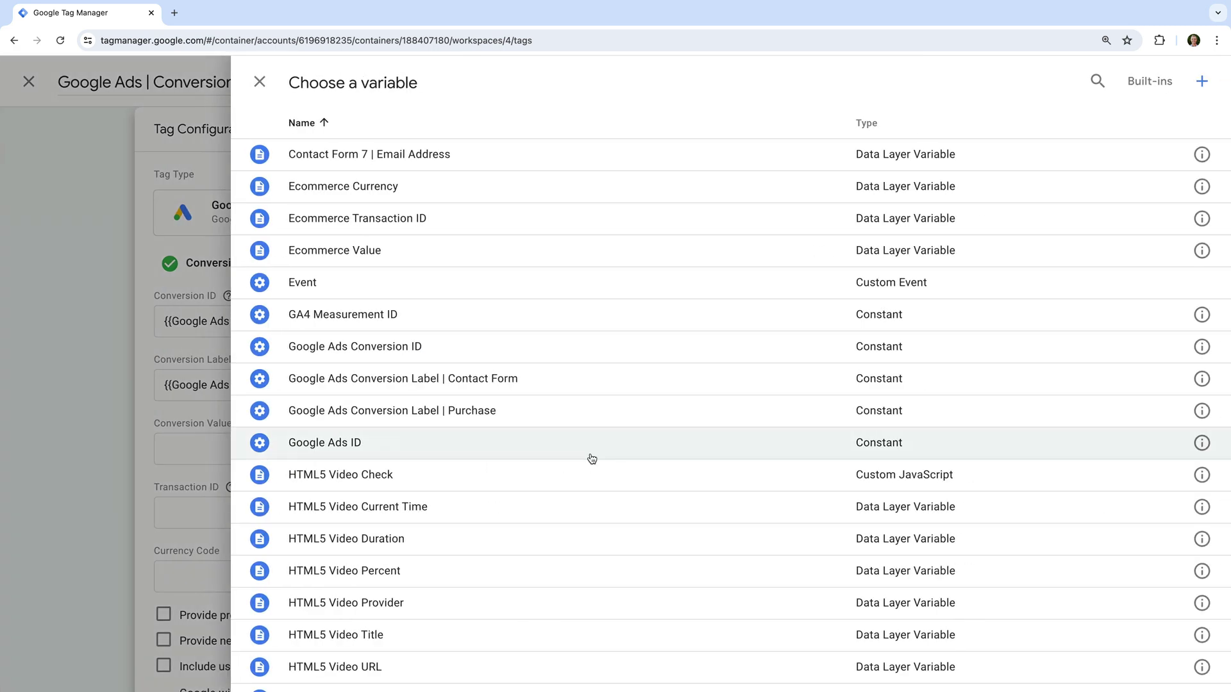
left_click(416, 252)
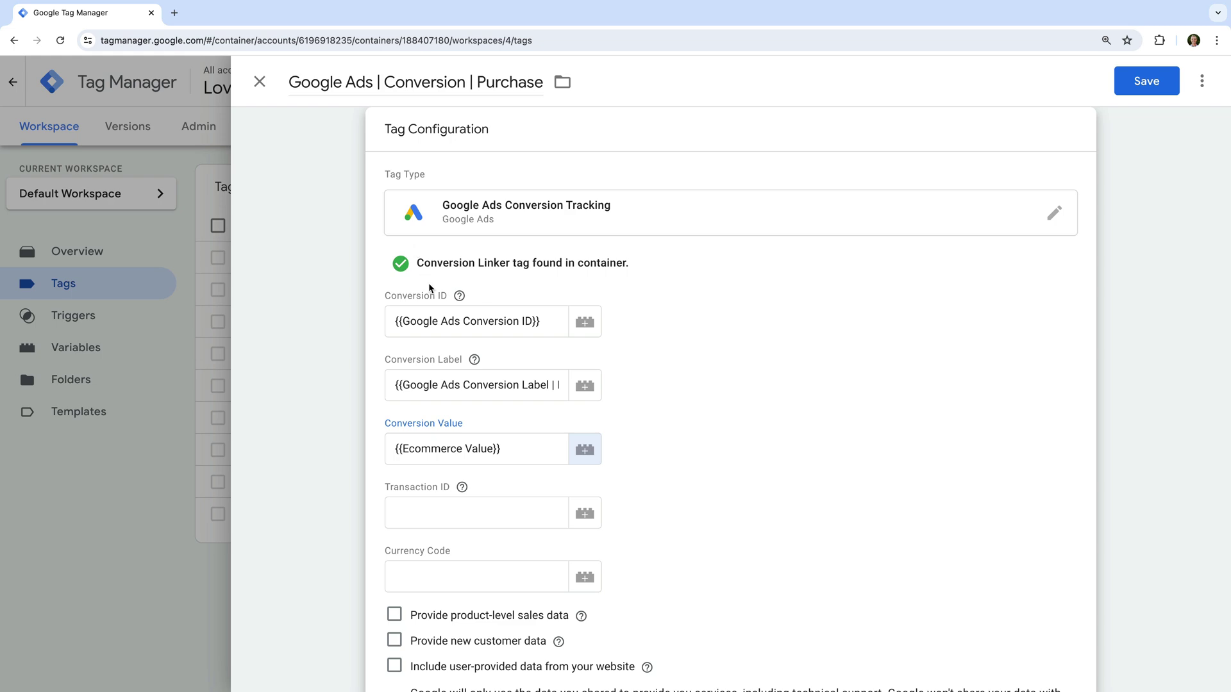
left_click(594, 515)
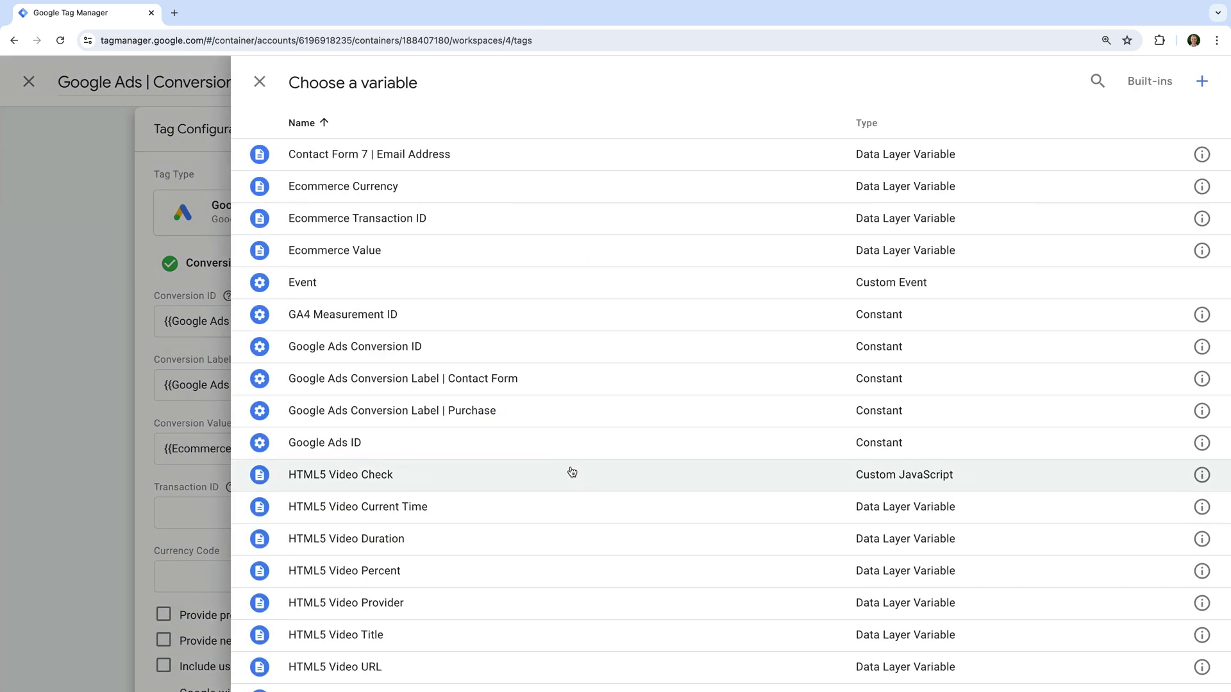
left_click(421, 221)
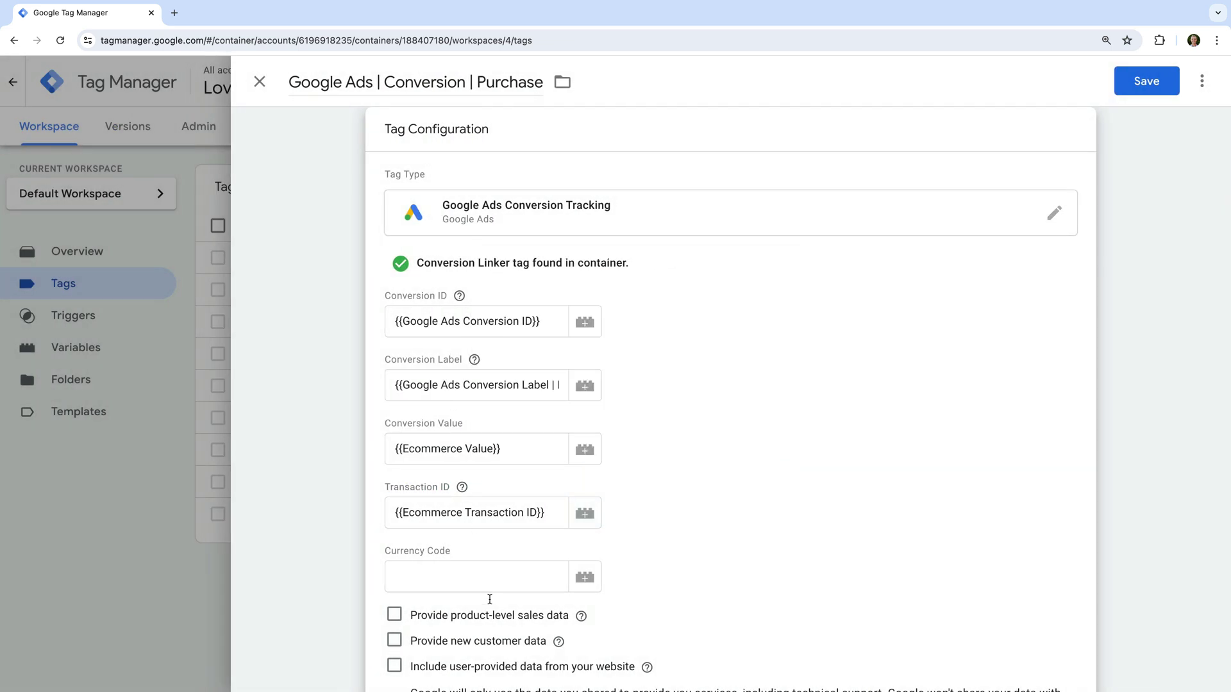
left_click(584, 578)
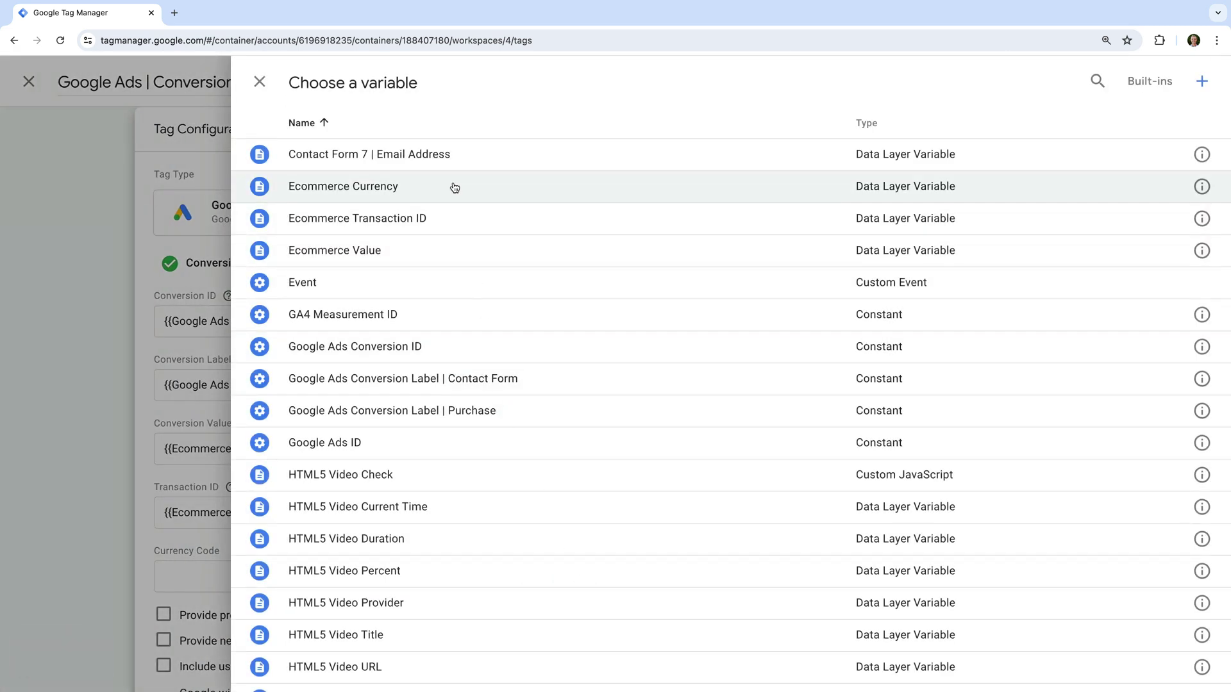
left_click(455, 188)
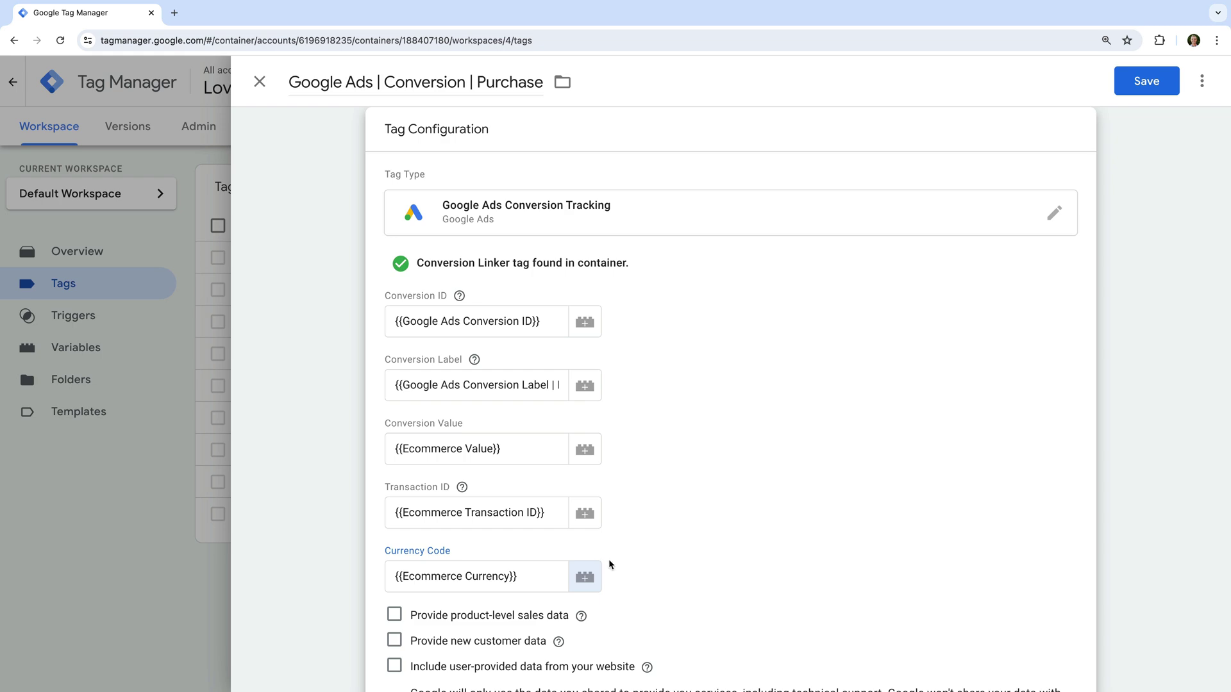
Step: Set Ecommerce | Purchase Only as the tag's firing trigger and save the tag
scroll(609, 562, "down", 7)
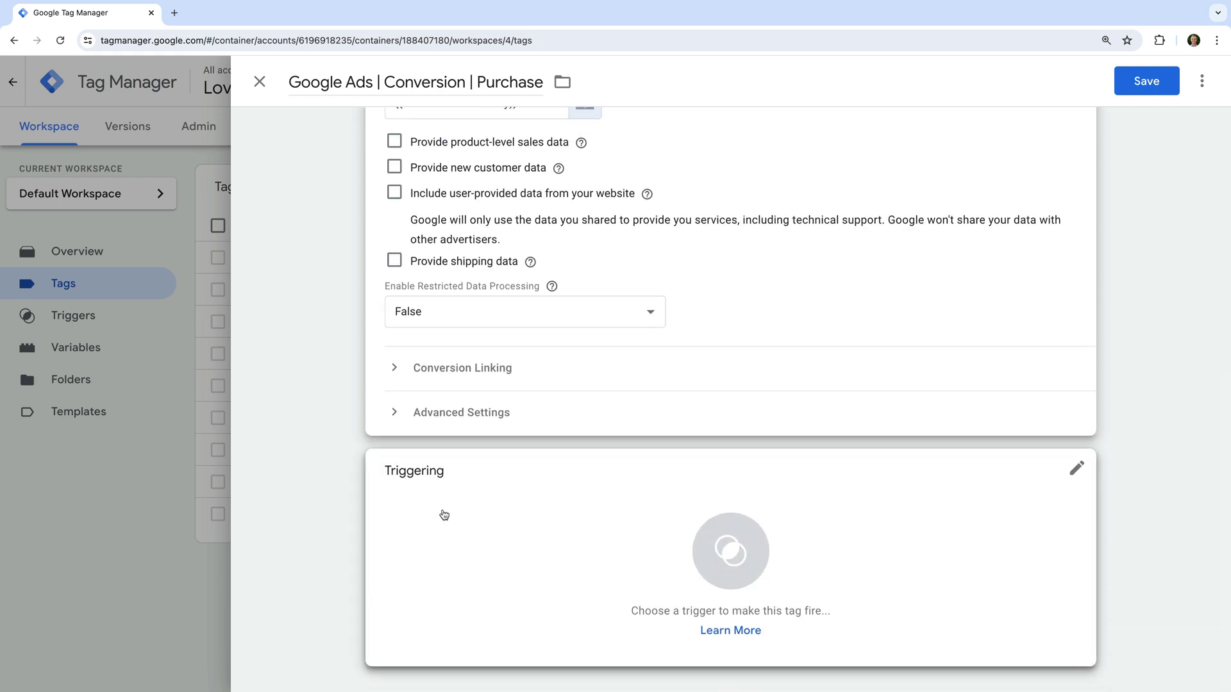
left_click(442, 513)
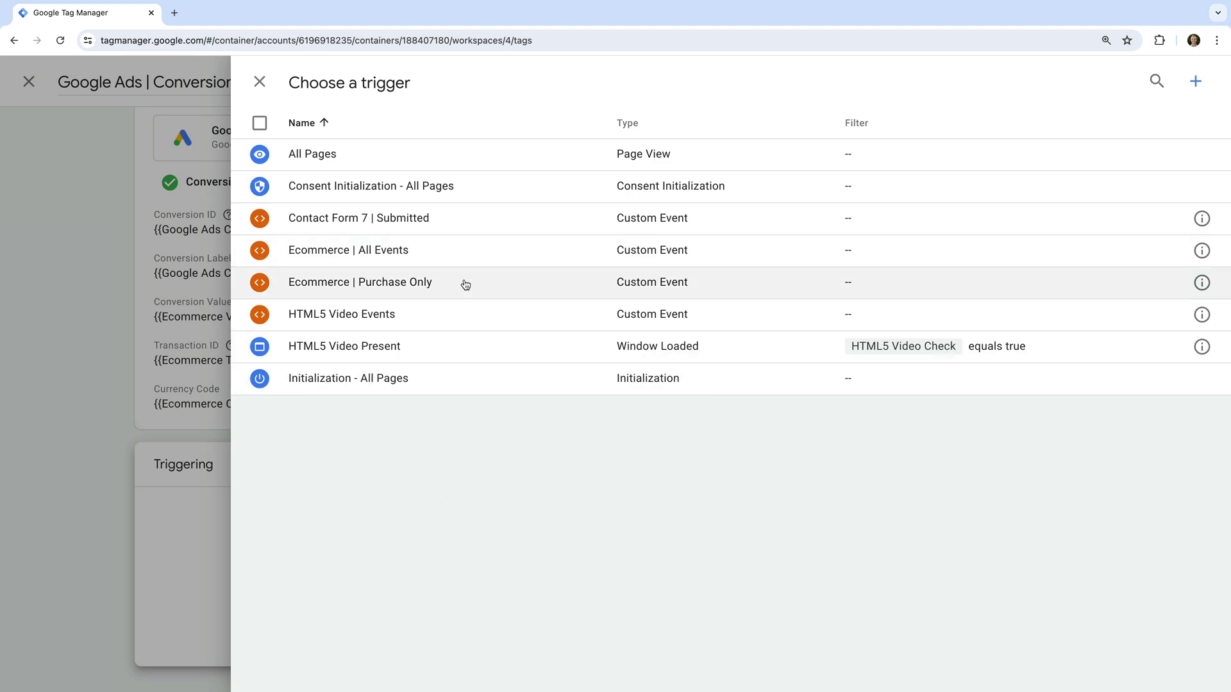
left_click(390, 293)
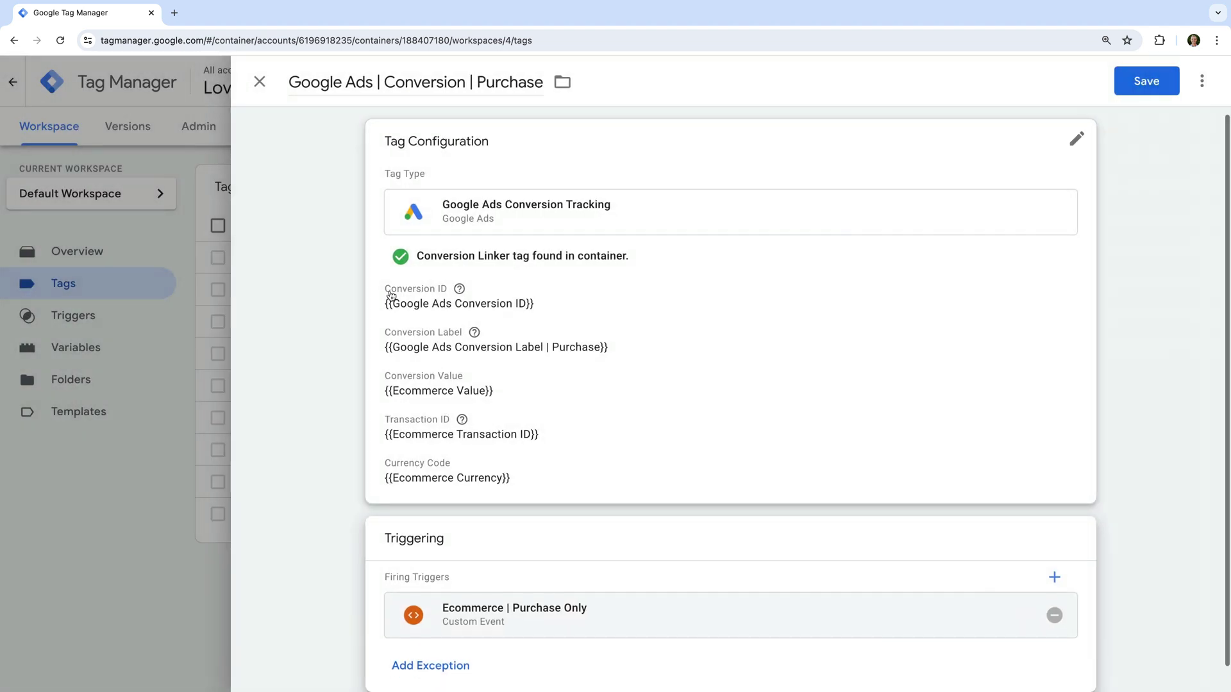
mouse_move(461, 419)
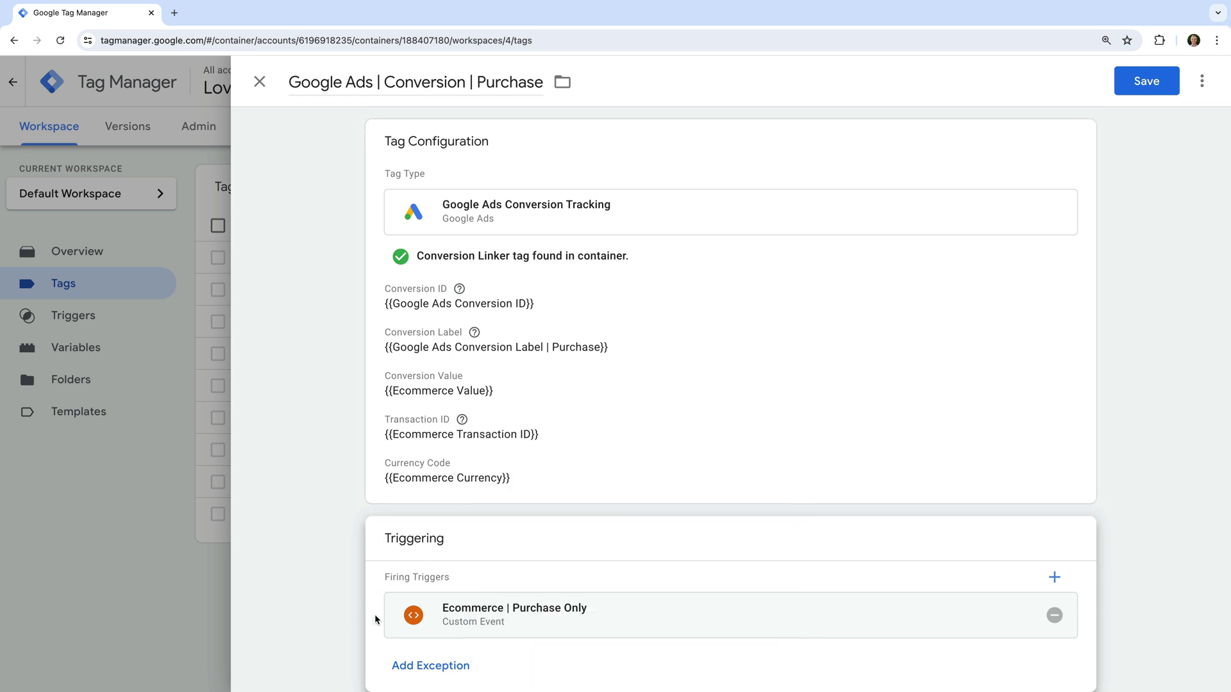
left_click(1127, 84)
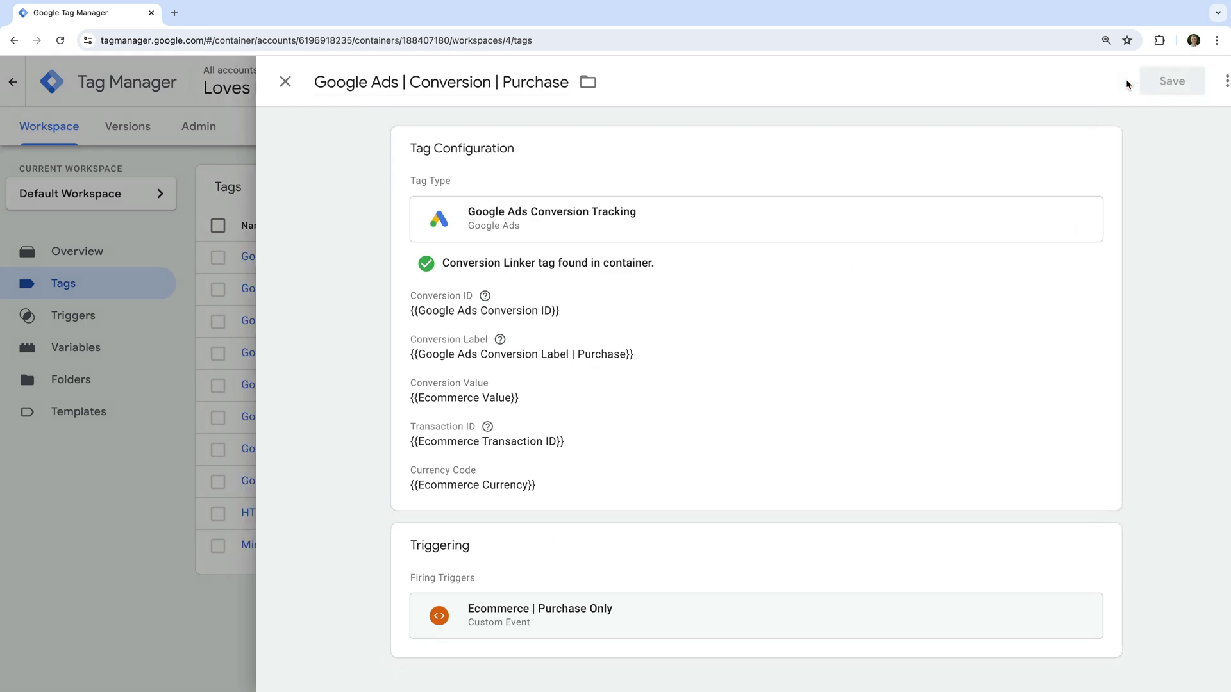